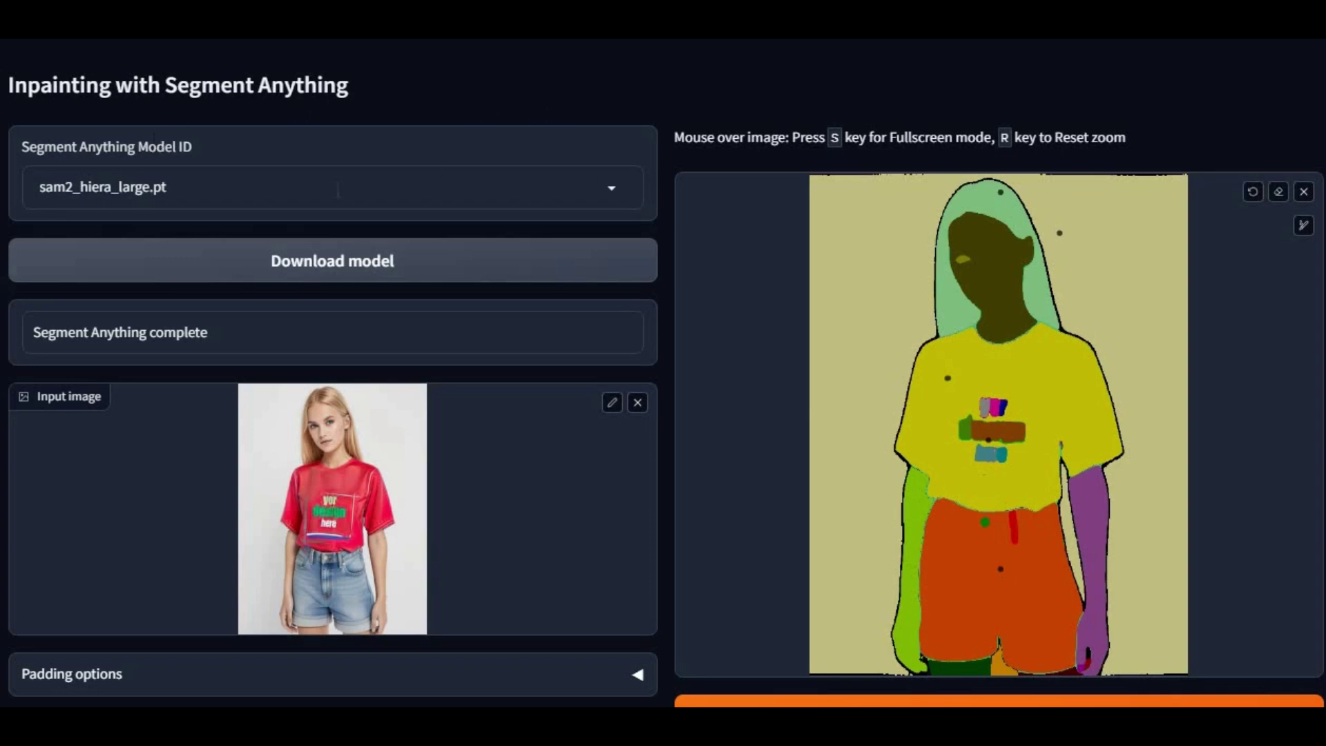
# - Check the Segment Anything model list, keeping sam2_hiera_large.pt, and scroll through the options
pyautogui.click(334, 190)
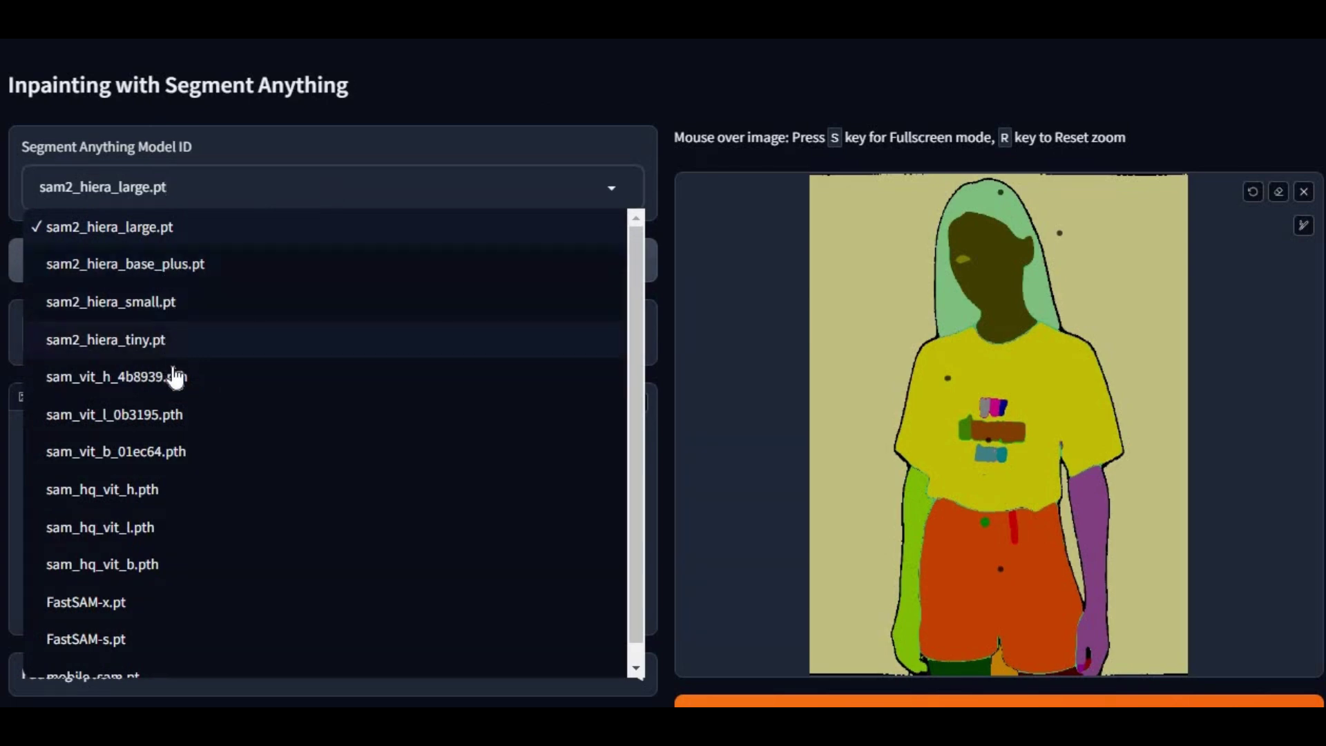
pyautogui.click(438, 97)
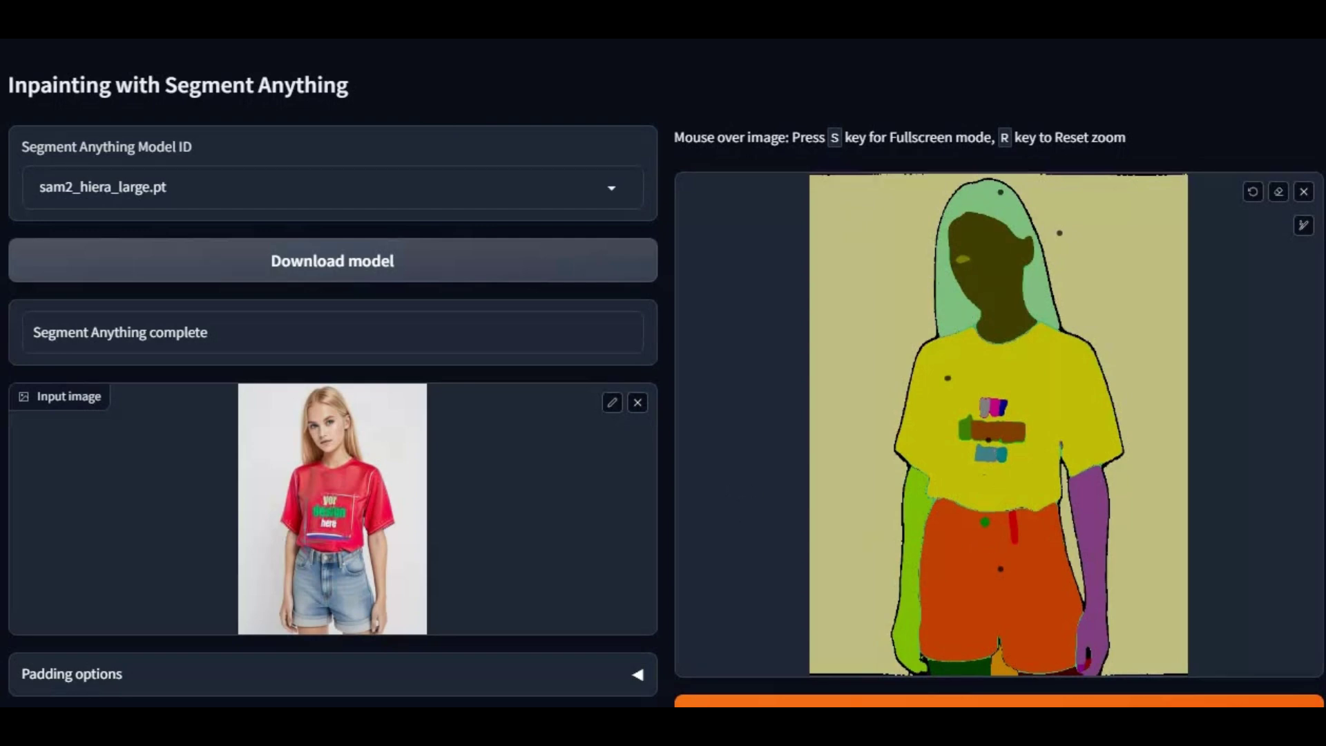
pyautogui.scroll(-9, 663, 373)
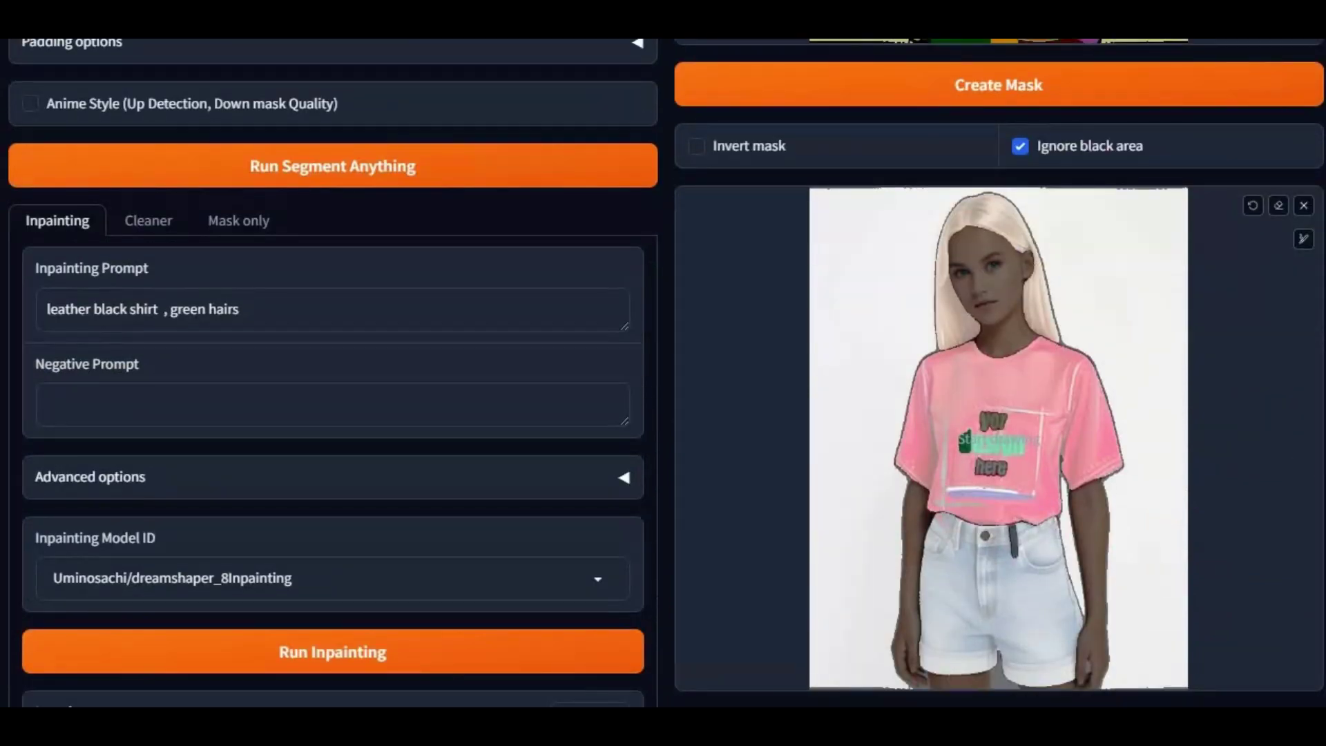
pyautogui.scroll(-8, 287, 394)
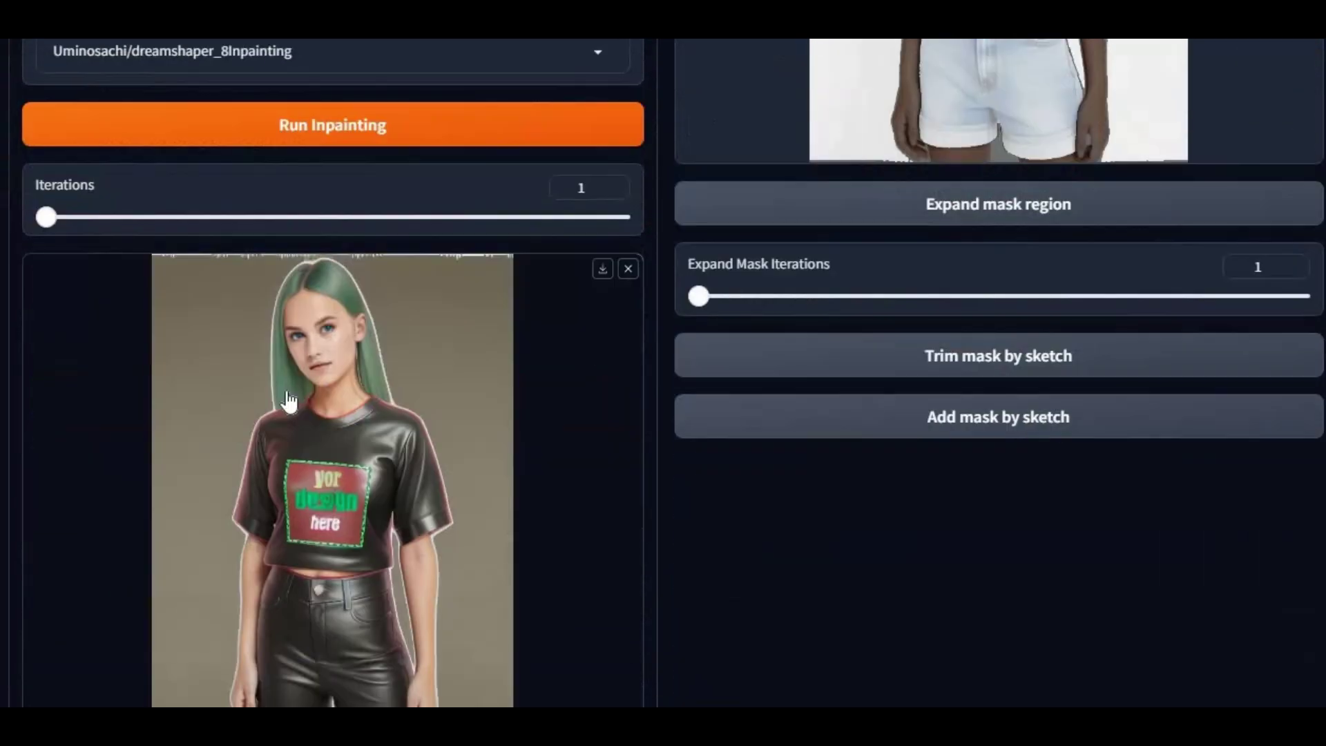
pyautogui.scroll(-2, 287, 393)
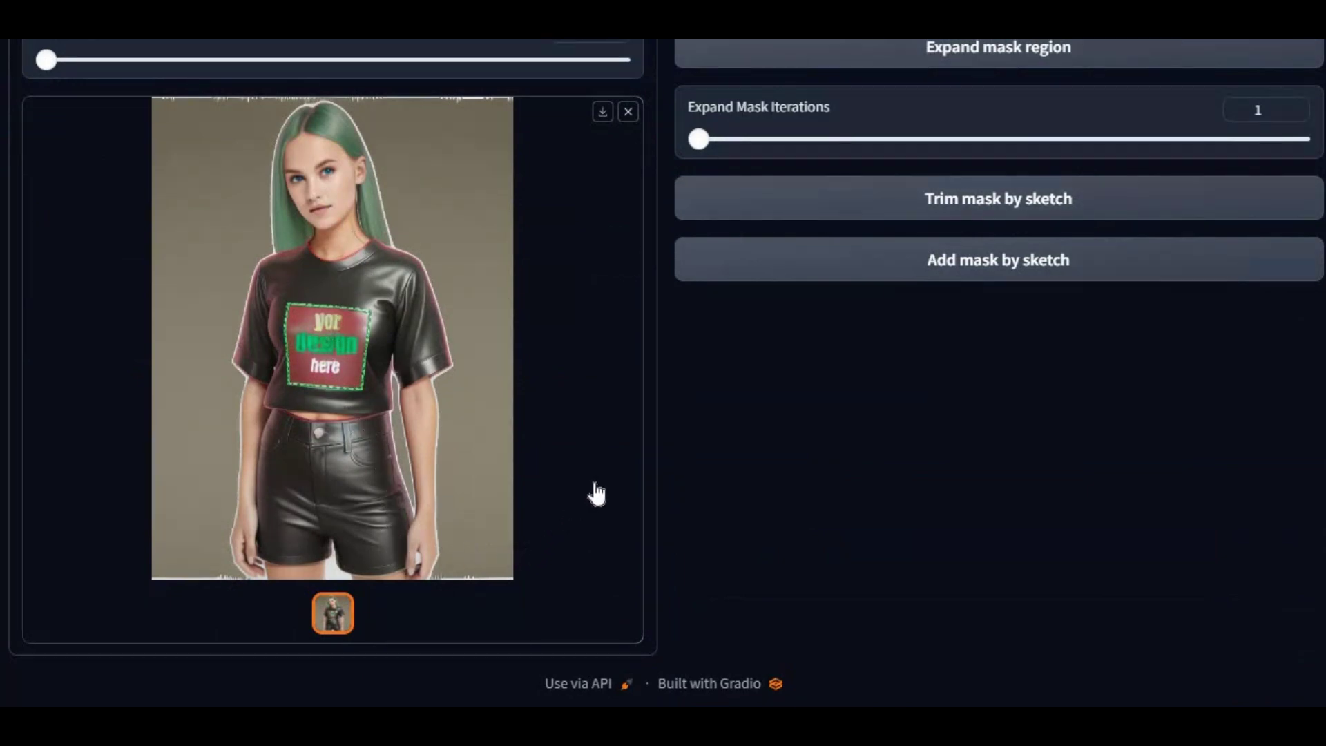
pyautogui.scroll(12, 595, 493)
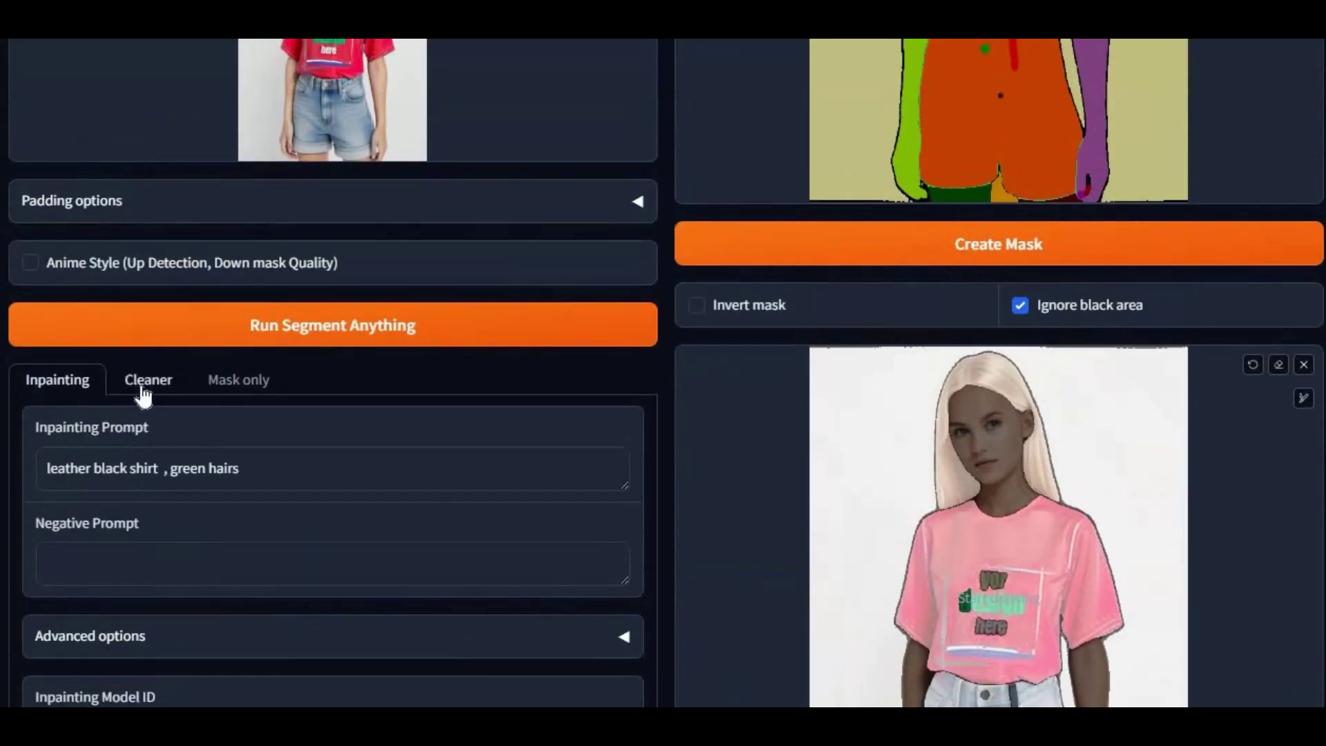
# - Look over the Cleaner tab and its cleaner model list, leaving it unchanged
pyautogui.click(143, 395)
pyautogui.scroll(-5, 160, 392)
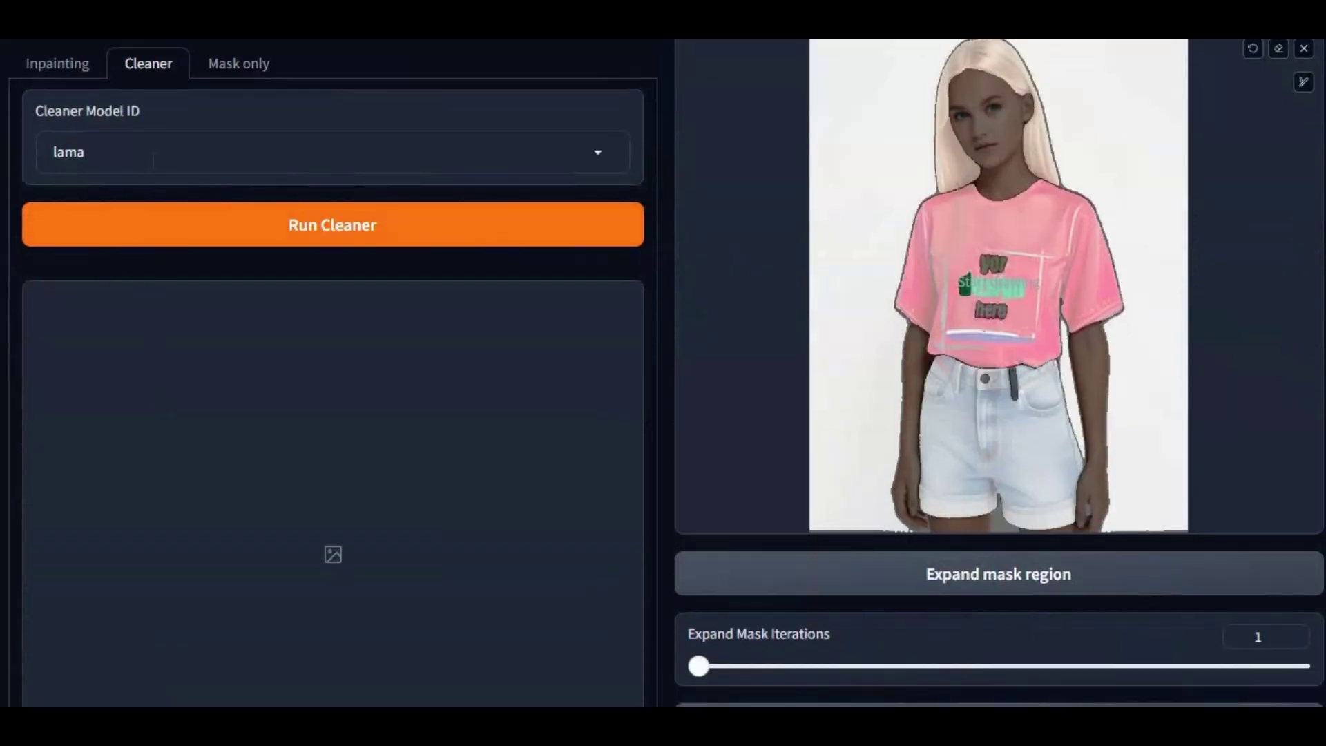
pyautogui.click(153, 155)
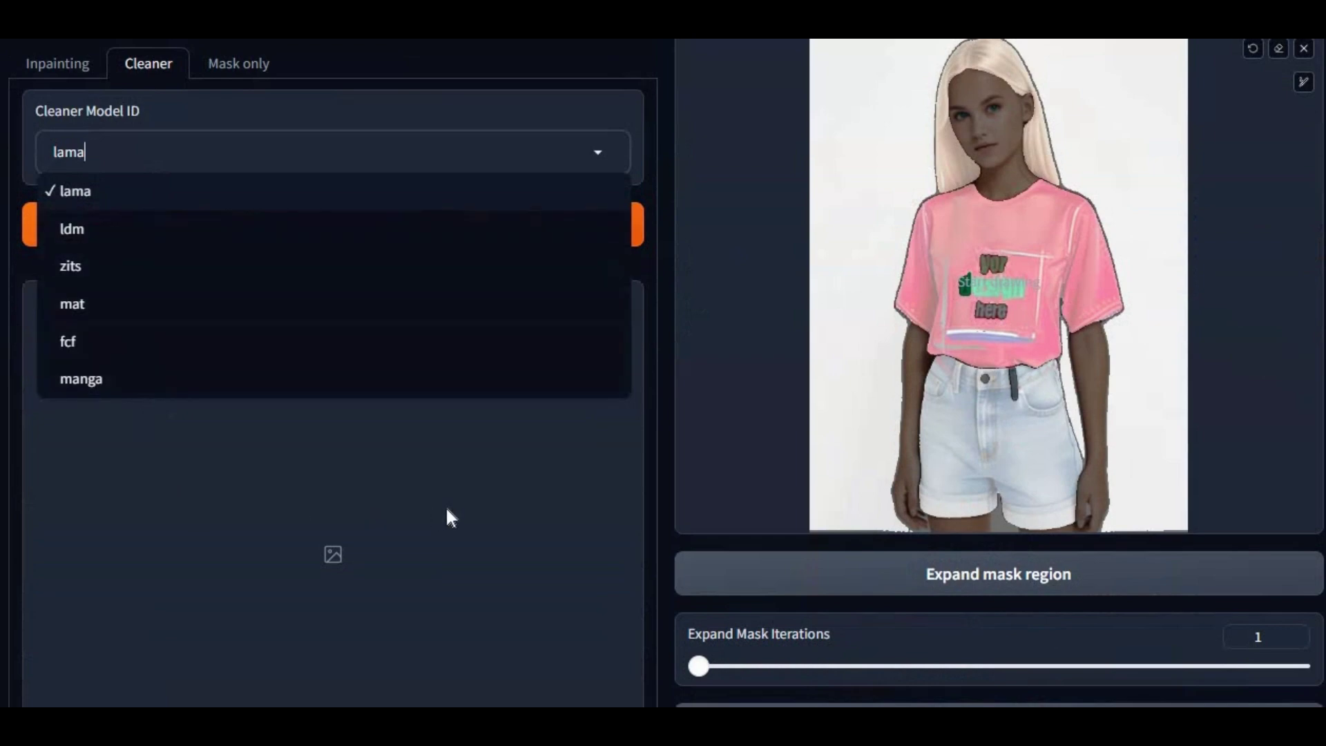
pyautogui.click(450, 518)
pyautogui.scroll(3, 48, 385)
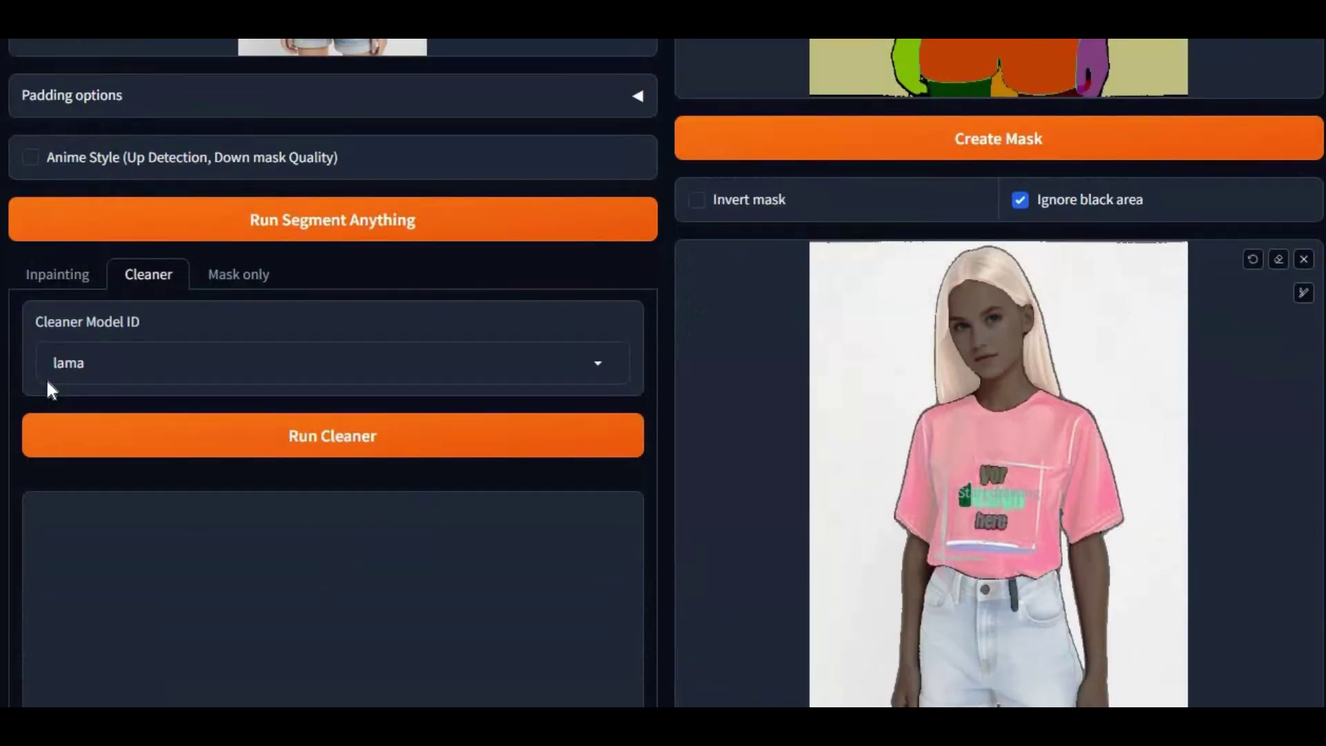
# - Browse through the Mask only options
pyautogui.click(251, 291)
pyautogui.scroll(-3, 351, 499)
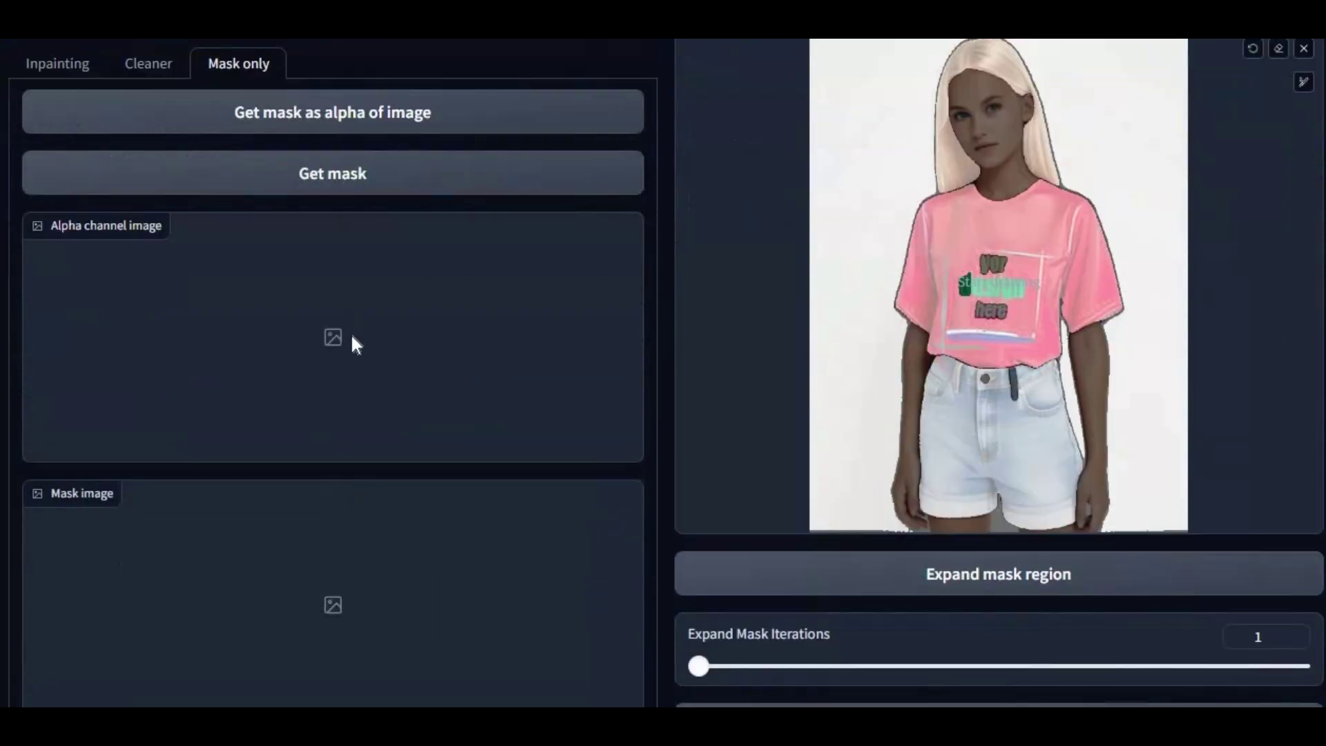
pyautogui.scroll(-3, 373, 387)
pyautogui.scroll(12, 380, 442)
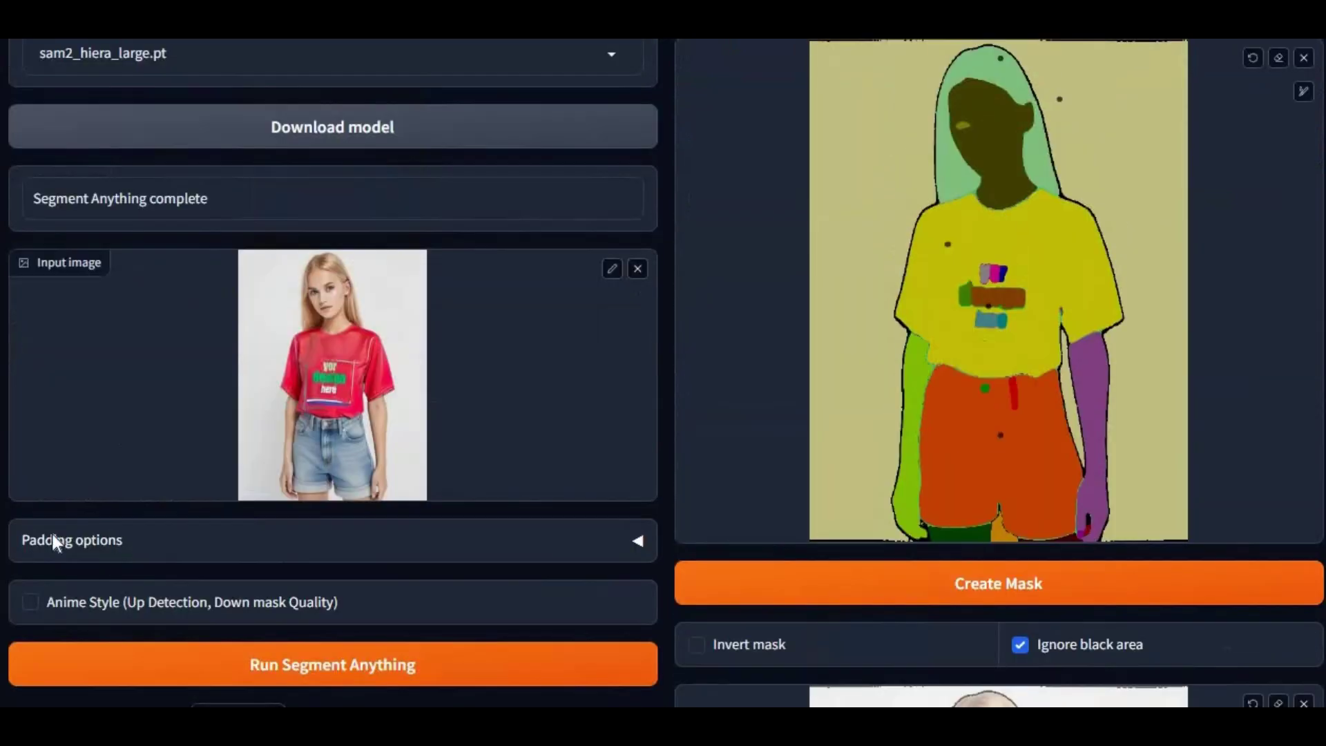
pyautogui.scroll(2, 55, 335)
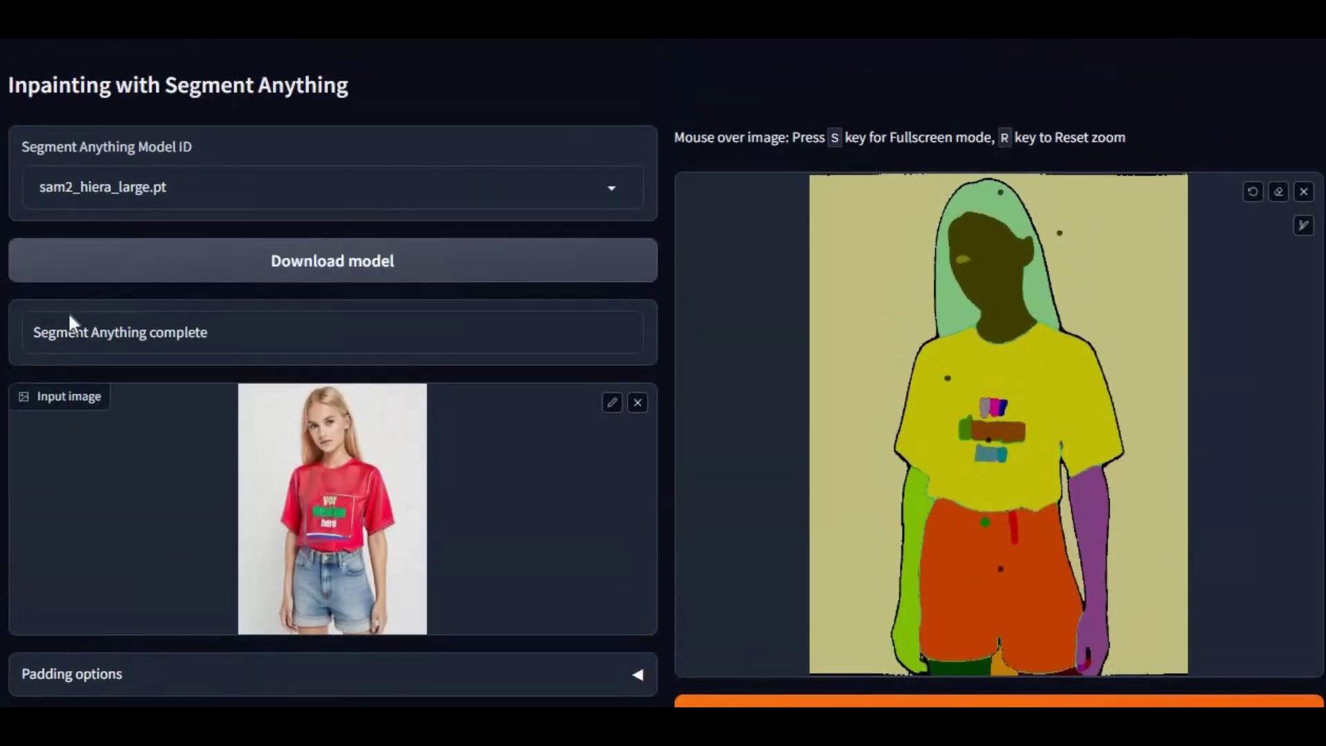
pyautogui.scroll(-8, 444, 418)
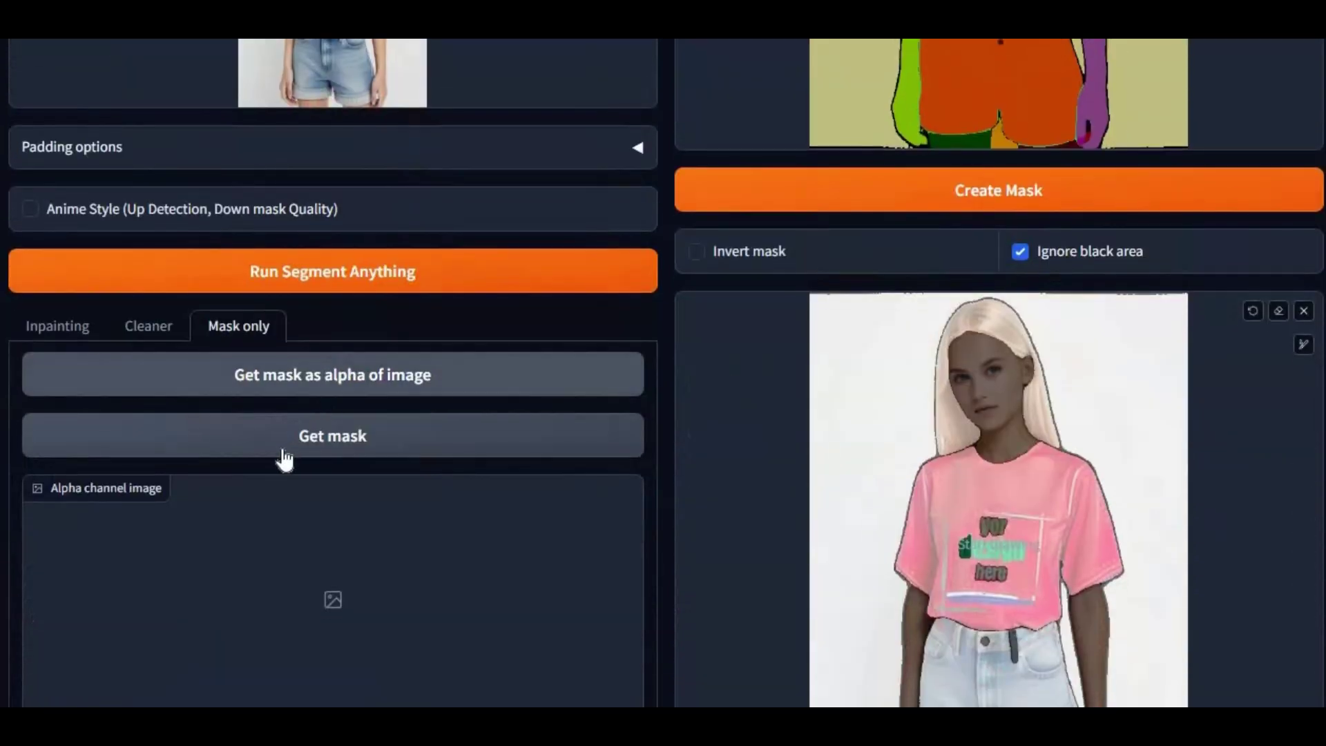
pyautogui.scroll(-7, 343, 332)
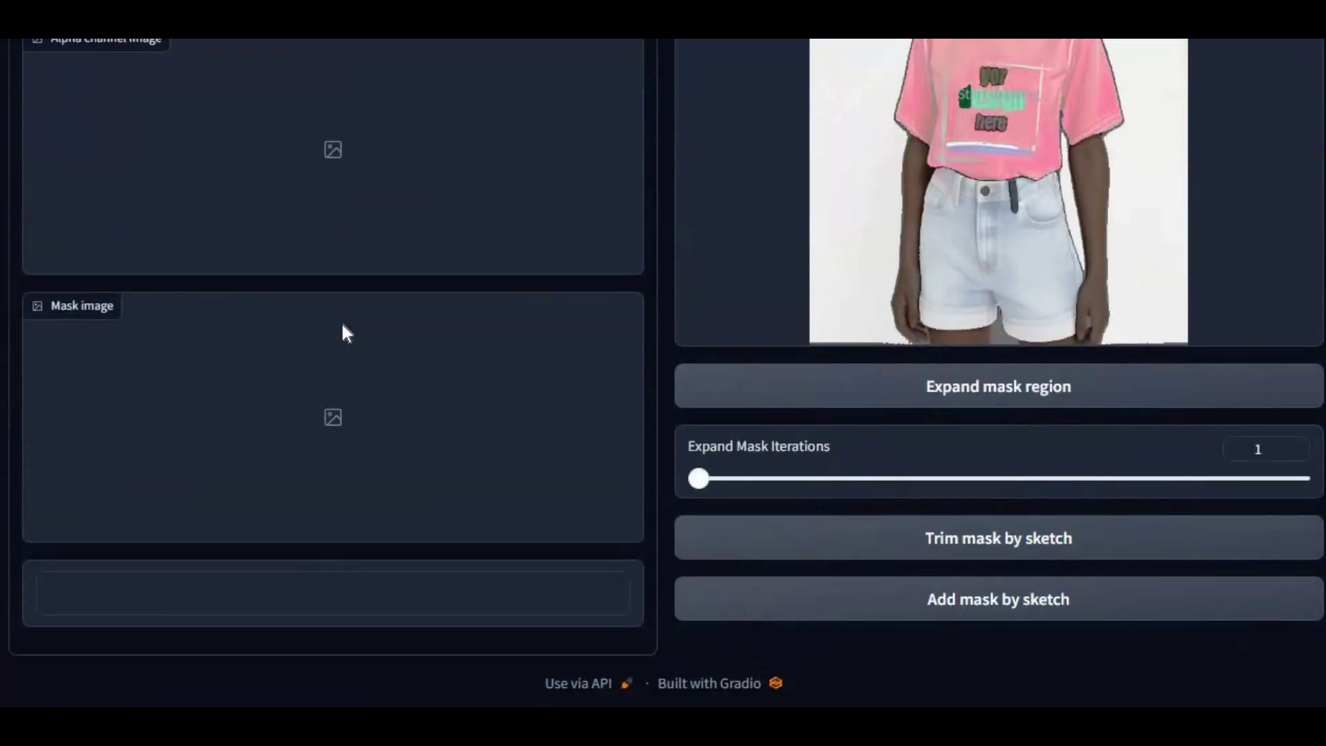
pyautogui.scroll(7, 342, 322)
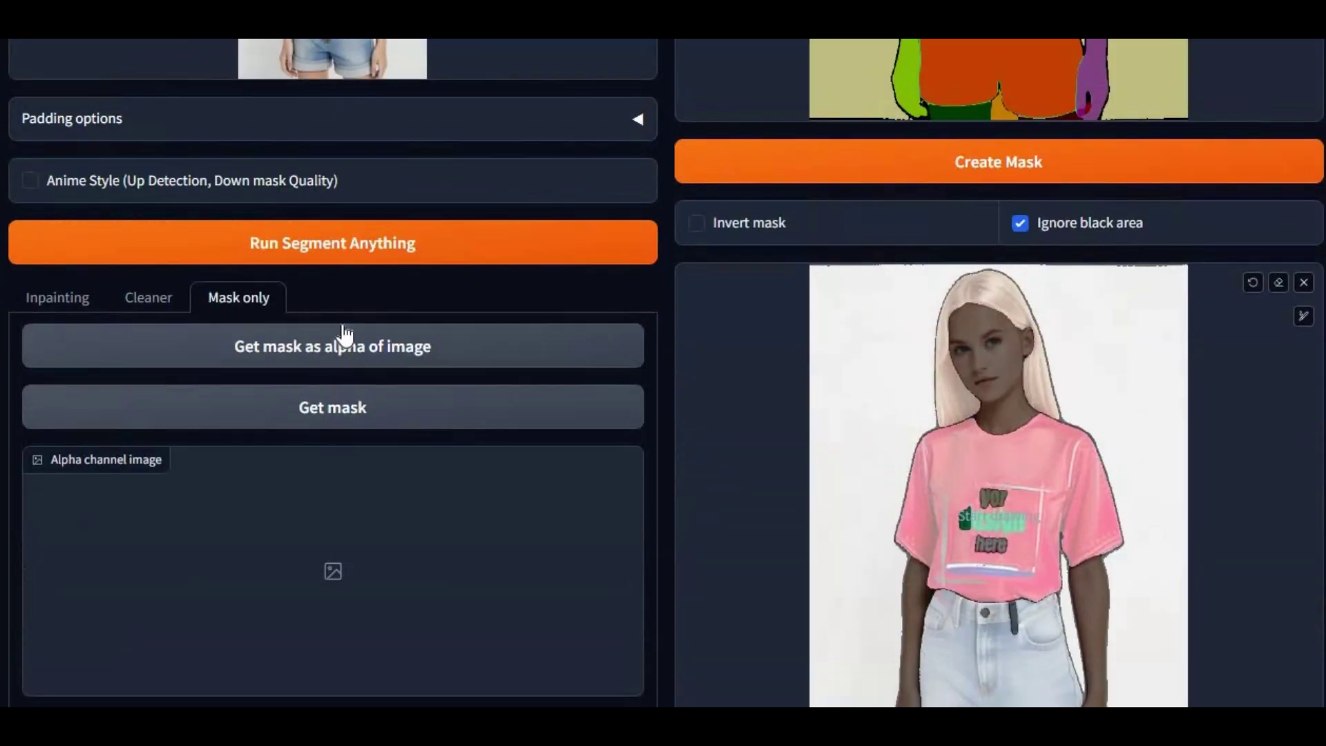
# - Go back to Inpainting and show the Inpainting Model ID list
pyautogui.click(42, 297)
pyautogui.scroll(-6, 190, 319)
pyautogui.click(257, 234)
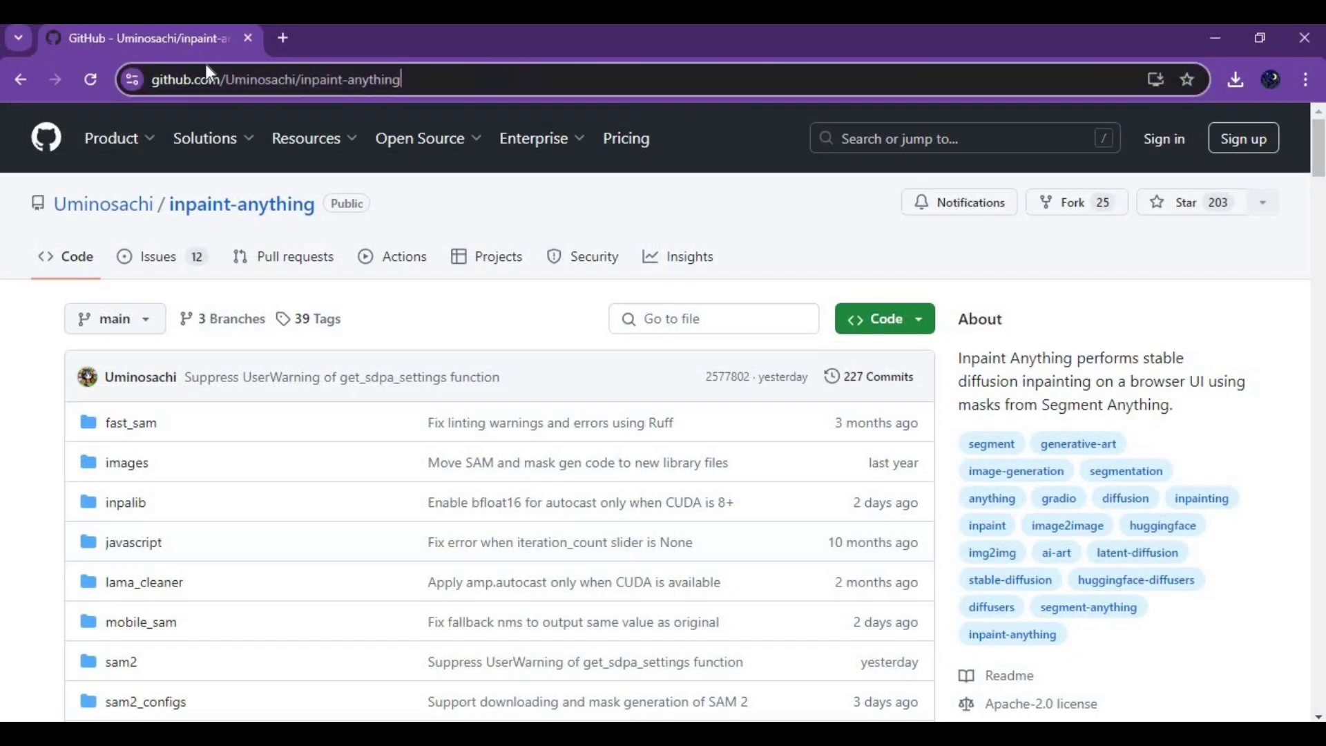
# - Browse the inpaint-anything repository files and README, then reveal the green Code download options
pyautogui.click(242, 78)
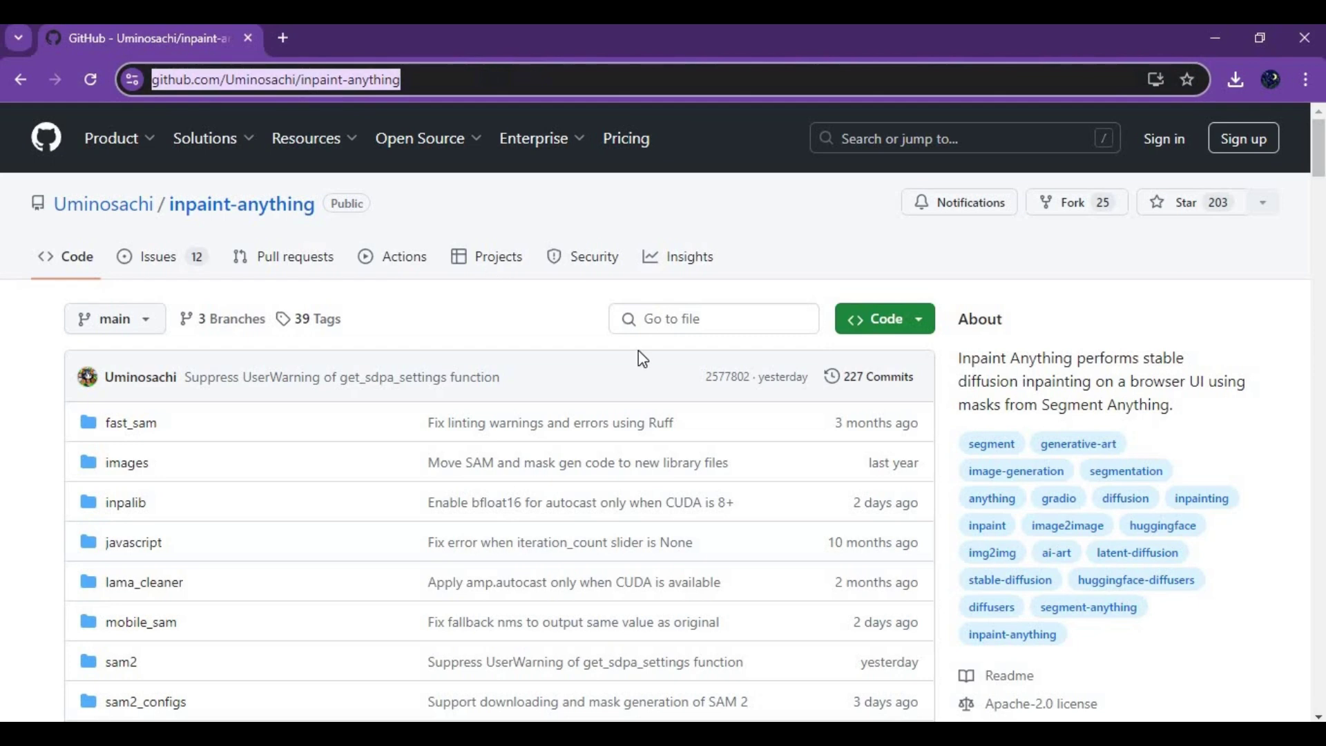
pyautogui.scroll(-3, 639, 351)
pyautogui.scroll(-4, 640, 355)
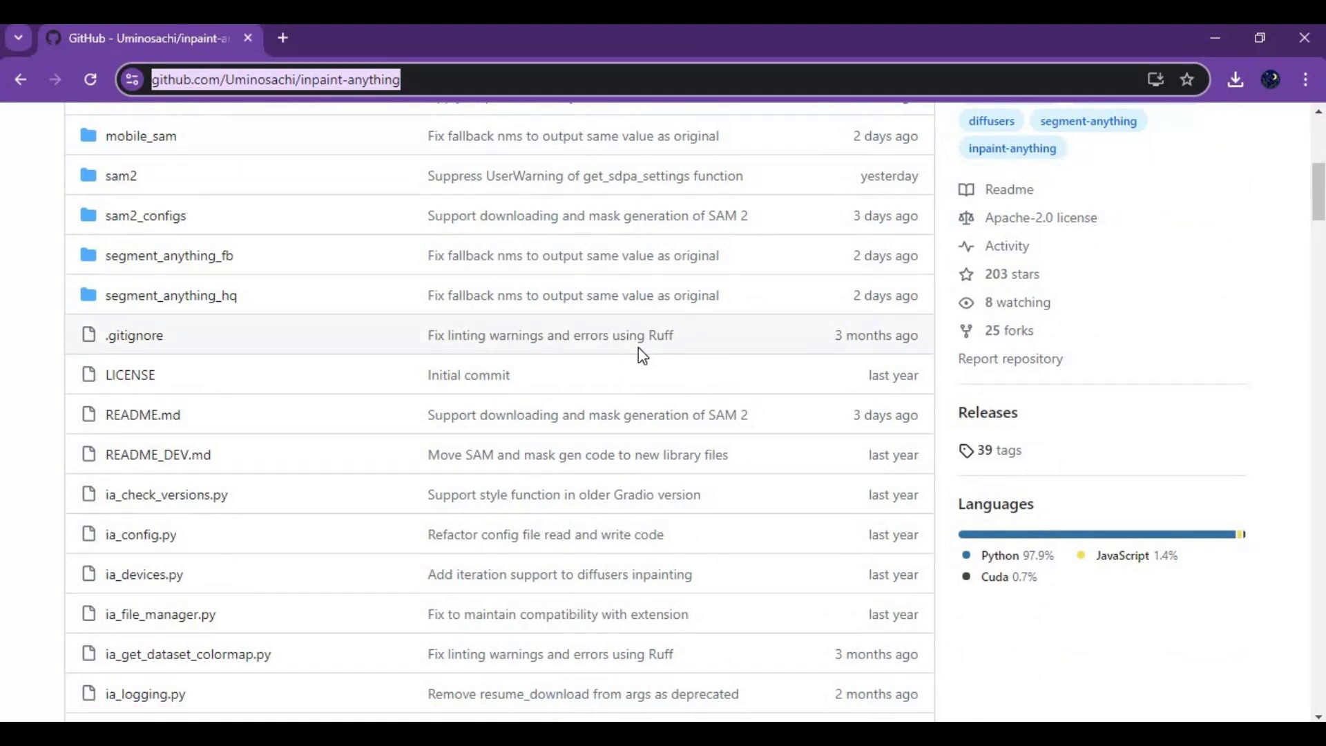
pyautogui.scroll(-3, 640, 351)
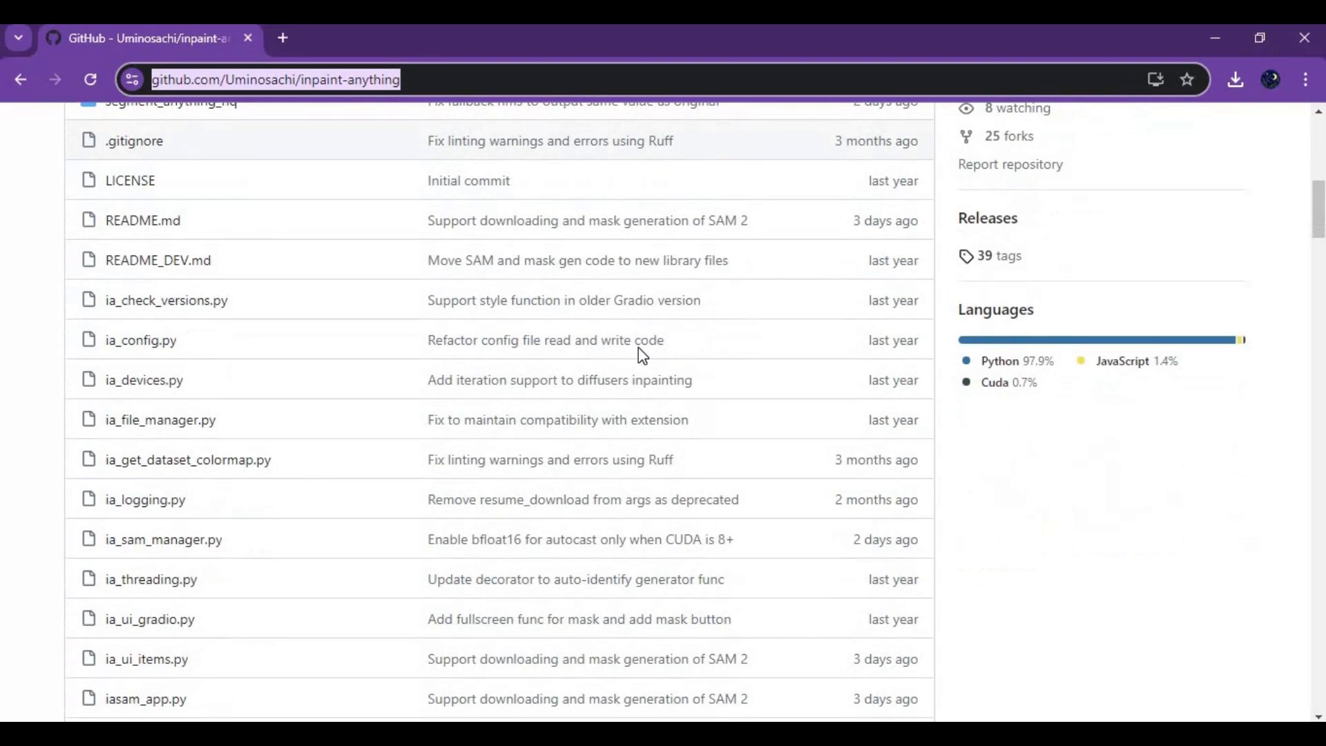
pyautogui.scroll(-3, 641, 354)
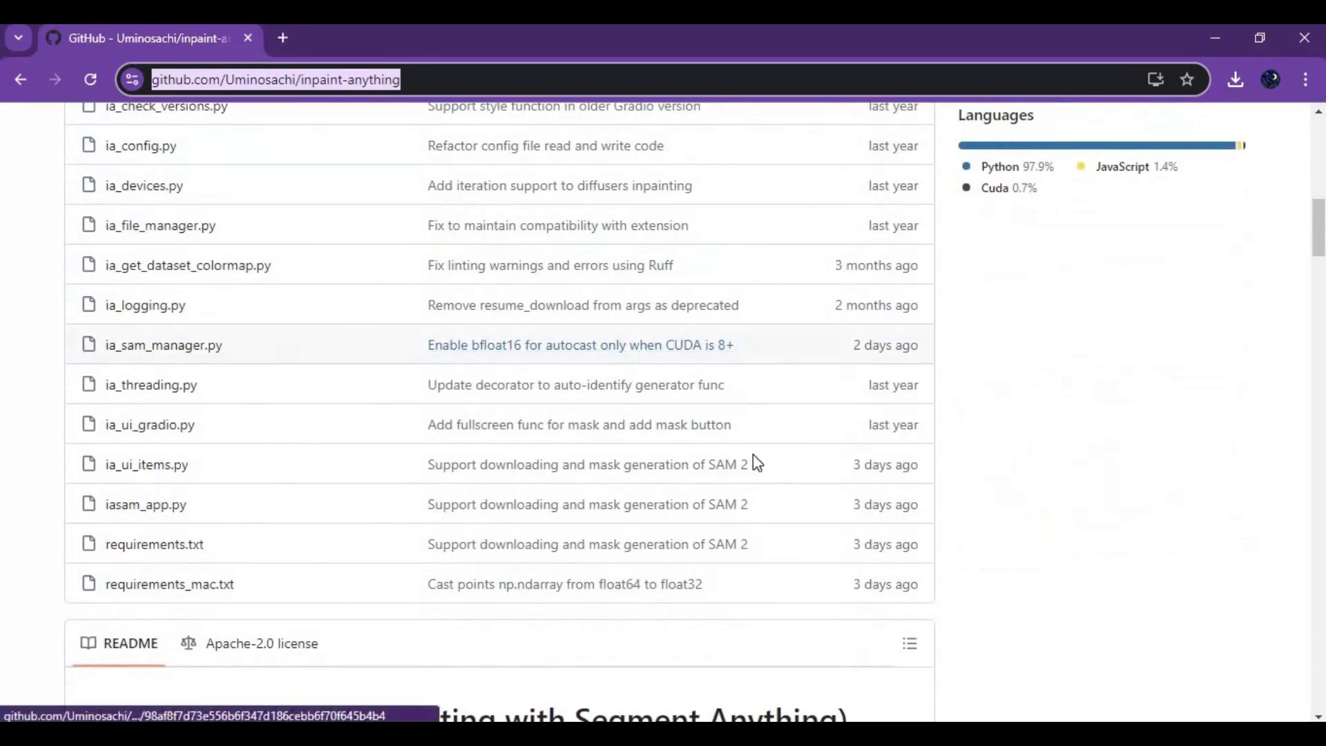
pyautogui.scroll(-10, 885, 508)
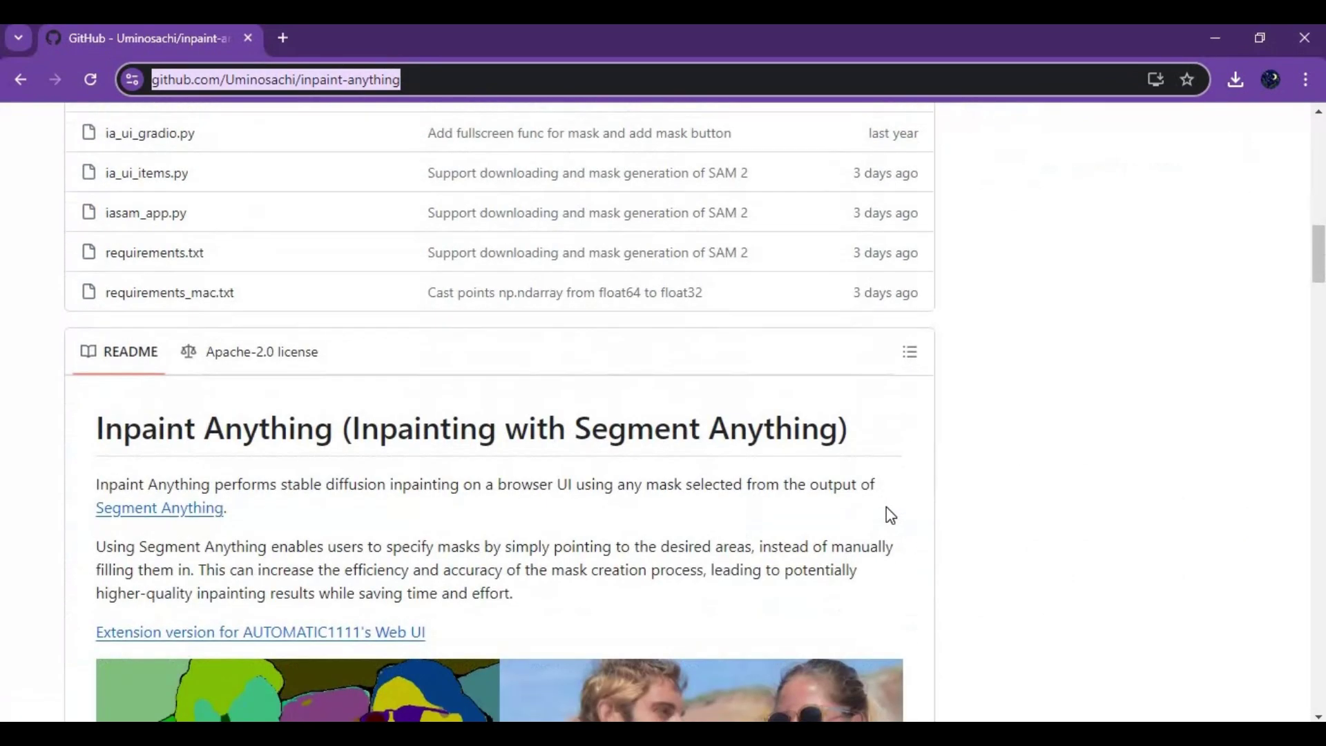
pyautogui.scroll(15, 888, 517)
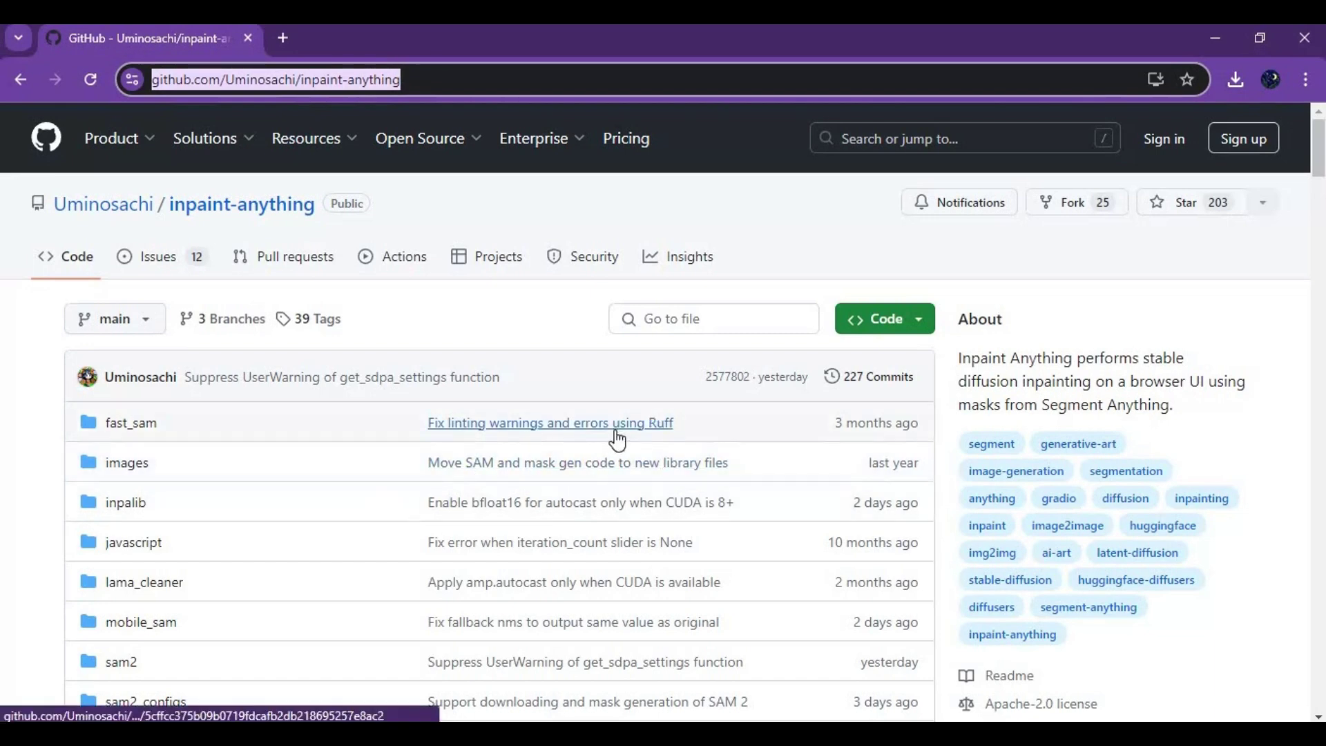
pyautogui.click(910, 330)
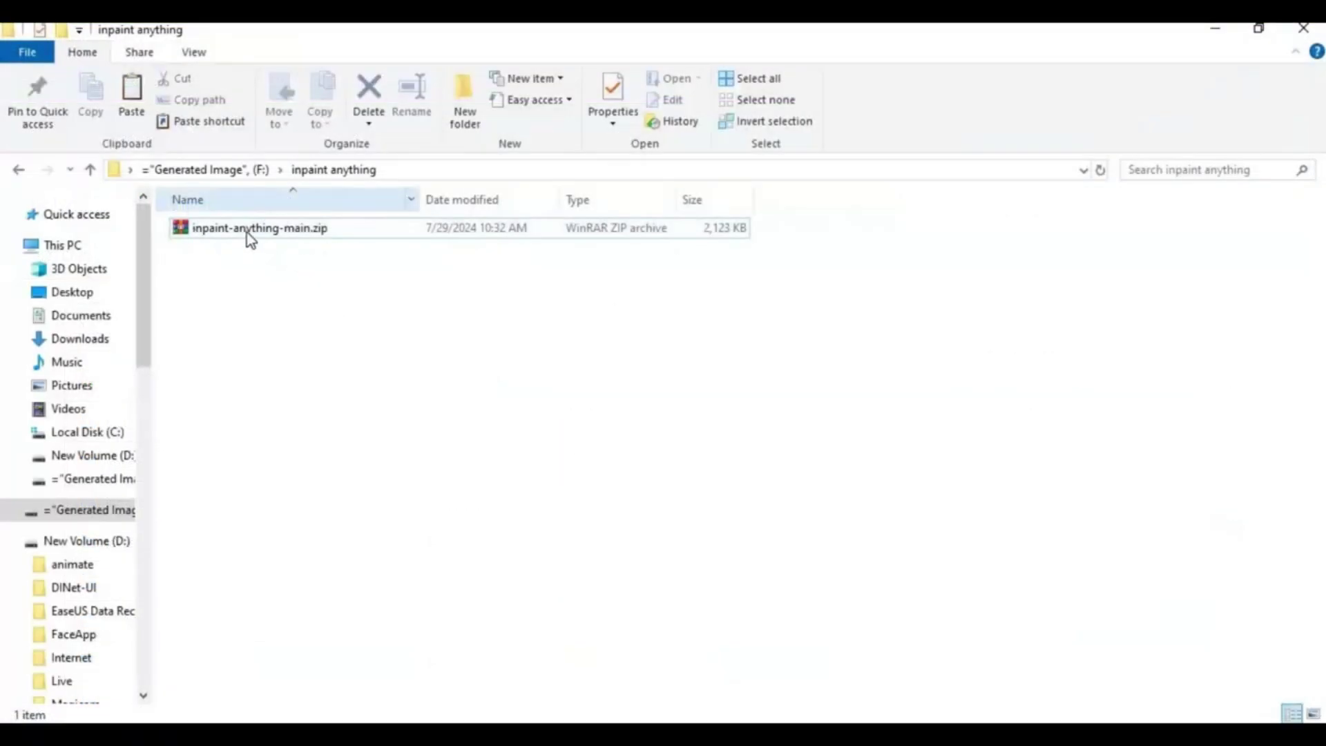
# - Extract inpaint-anything-main.zip into the inpaint anything folder
pyautogui.click(247, 235)
pyautogui.rightClick(246, 236)
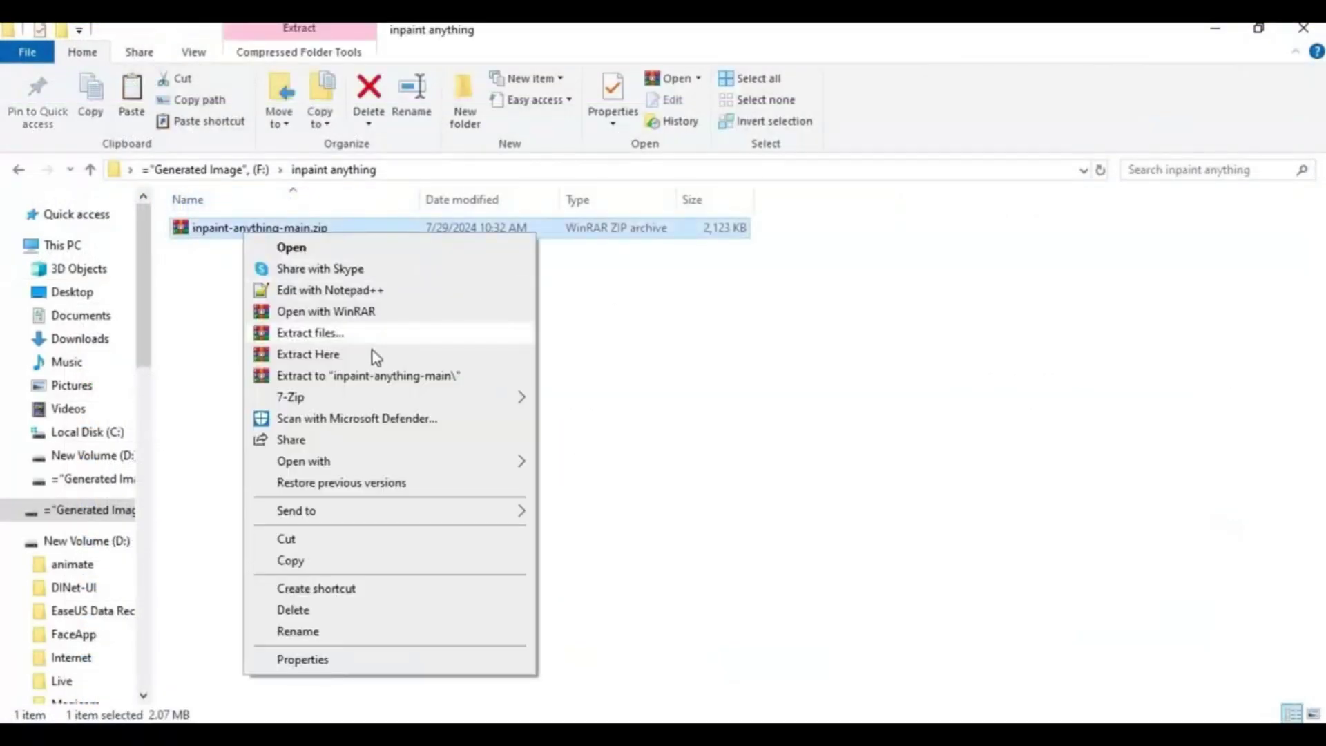
pyautogui.click(373, 354)
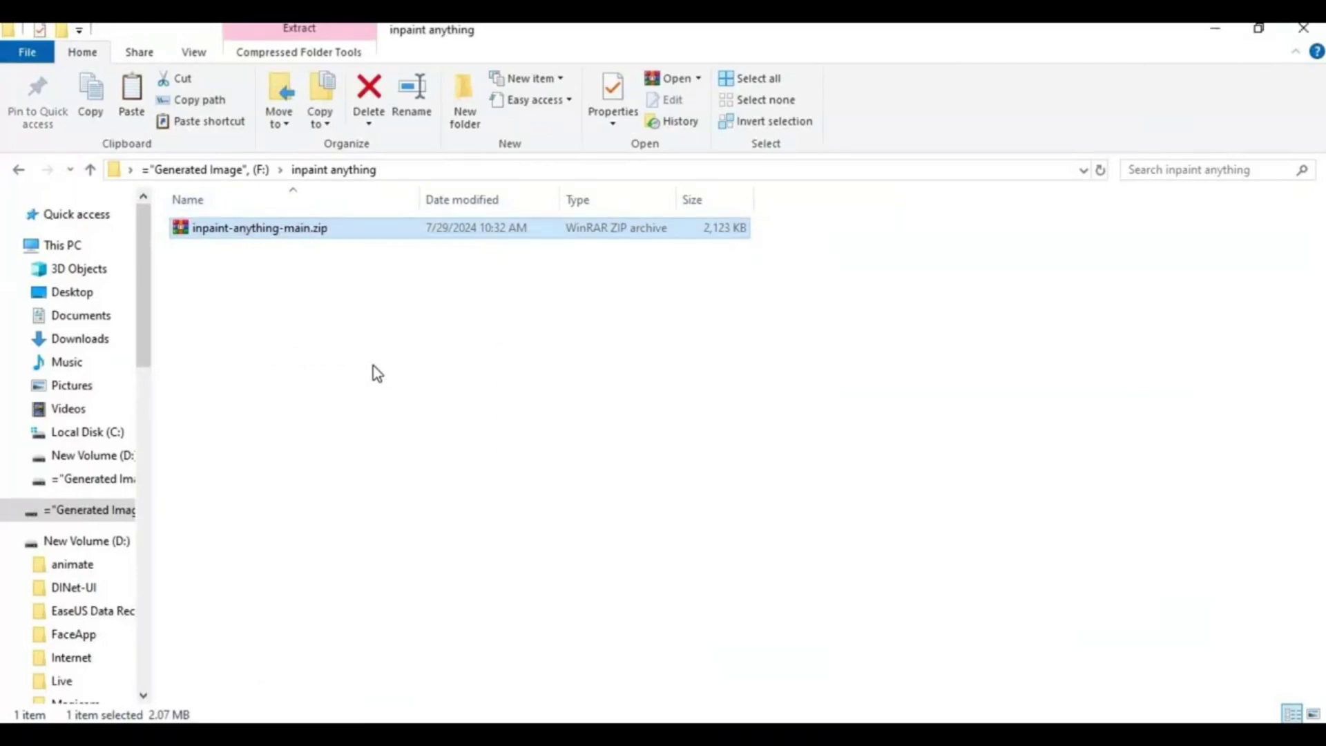
pyautogui.click(384, 430)
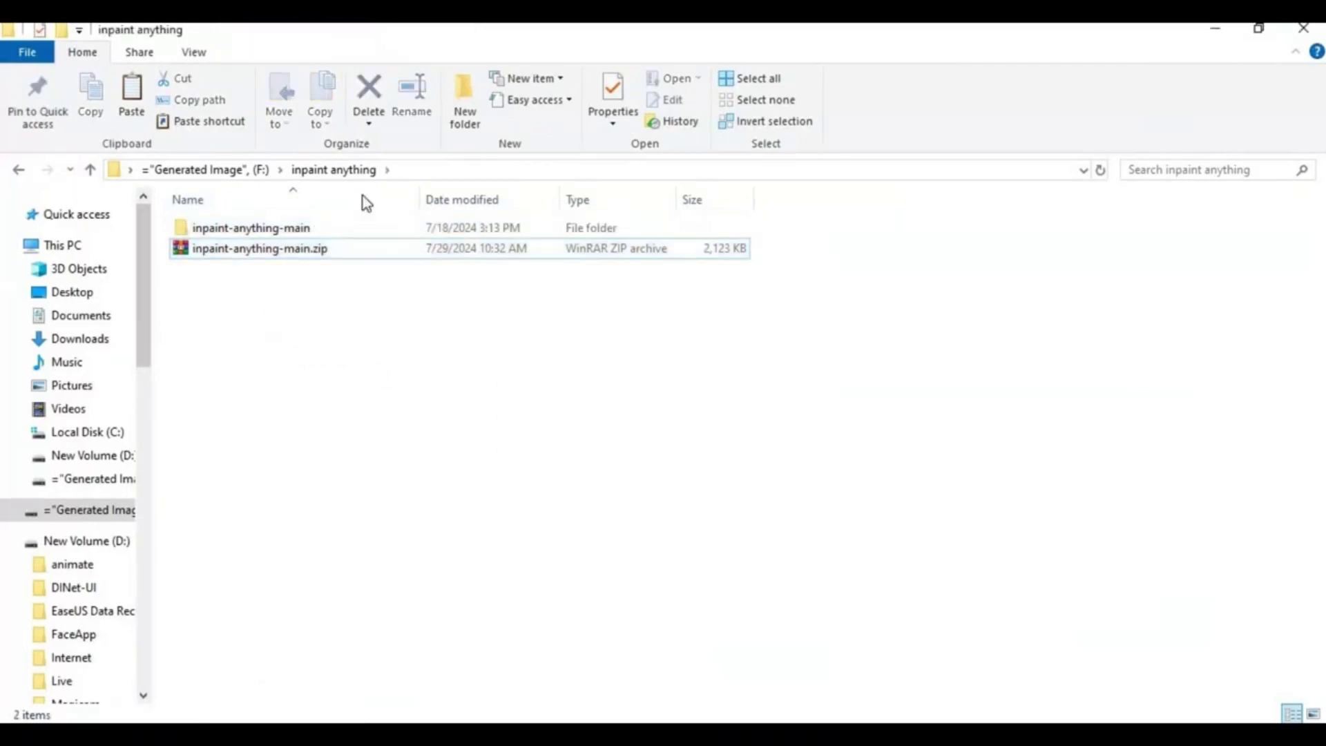
# - Launch Command Prompt at F:\inpaint anything by entering cmd in the address bar
pyautogui.click(412, 167)
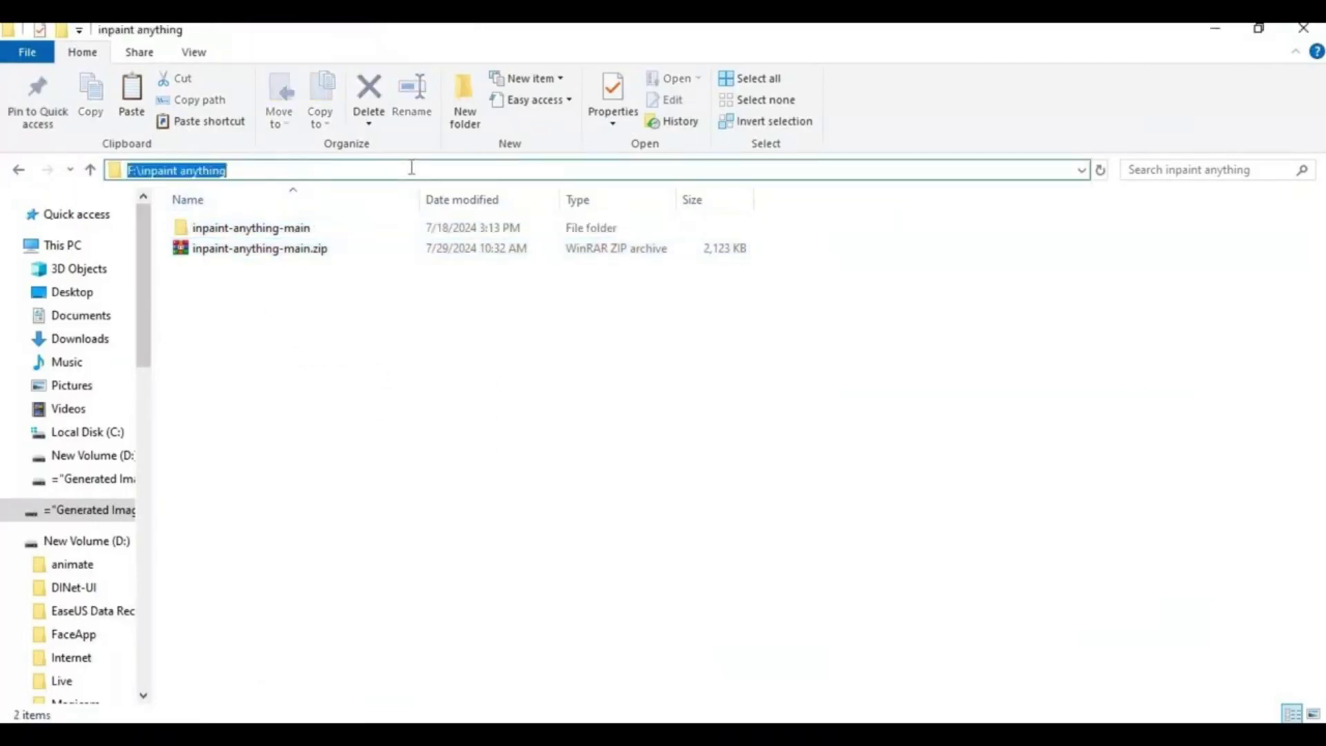
pyautogui.write('cmd')
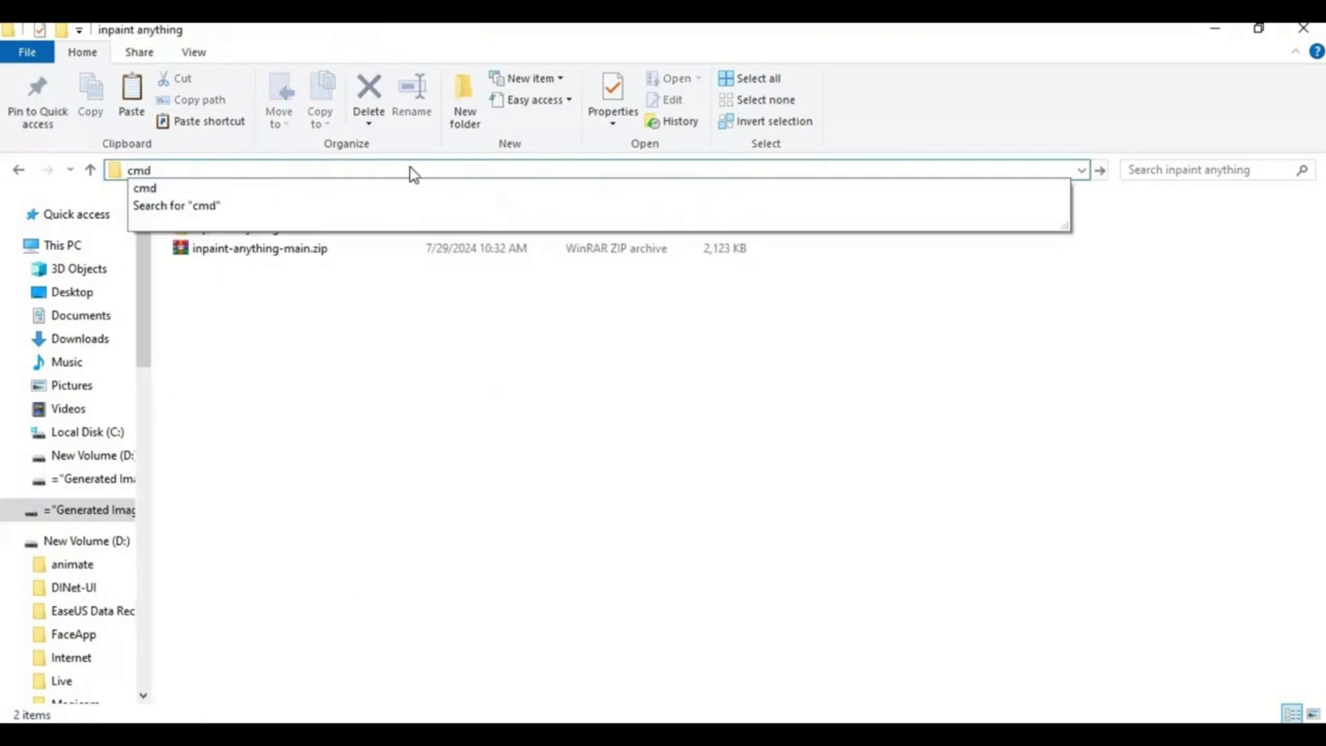
pyautogui.press('Return')
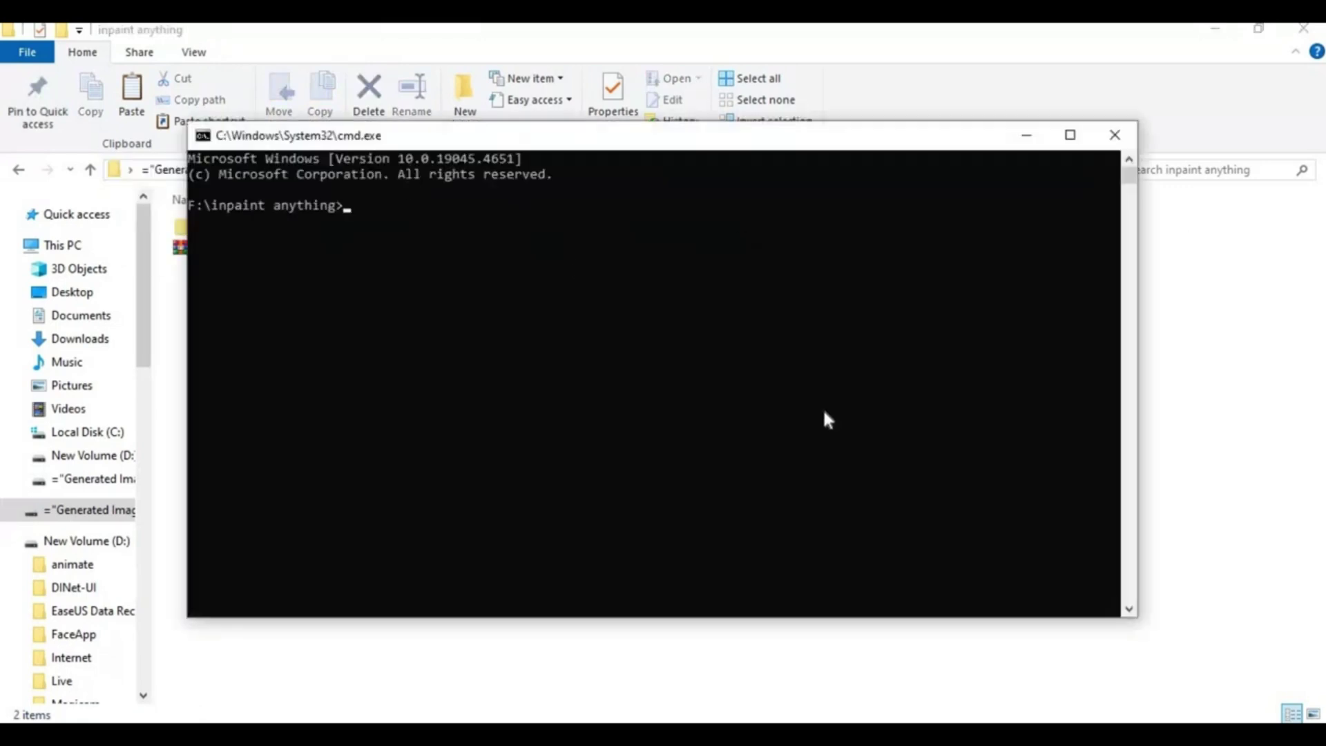
# - Create a Python 3.10 venv with py -3.10 -m venv venv and activate it
pyautogui.write('py -')
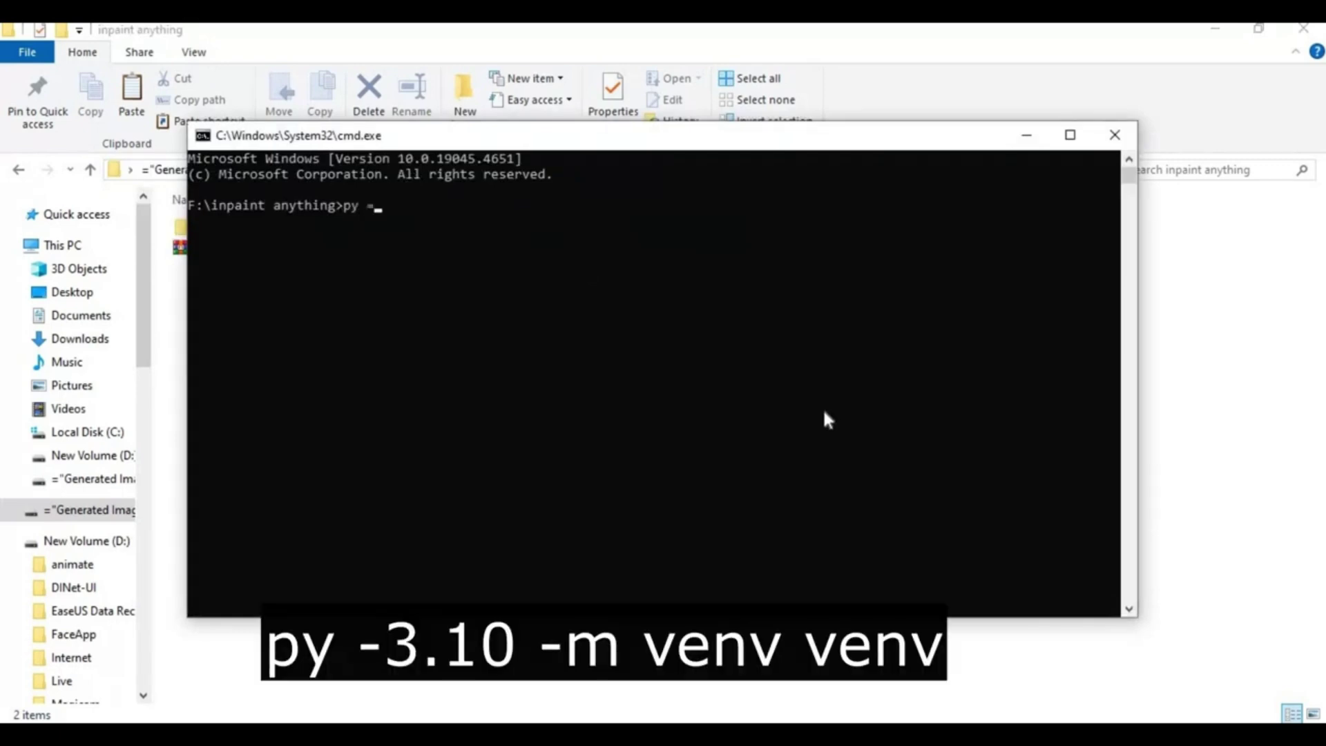
pyautogui.write('3.10 -m ve')
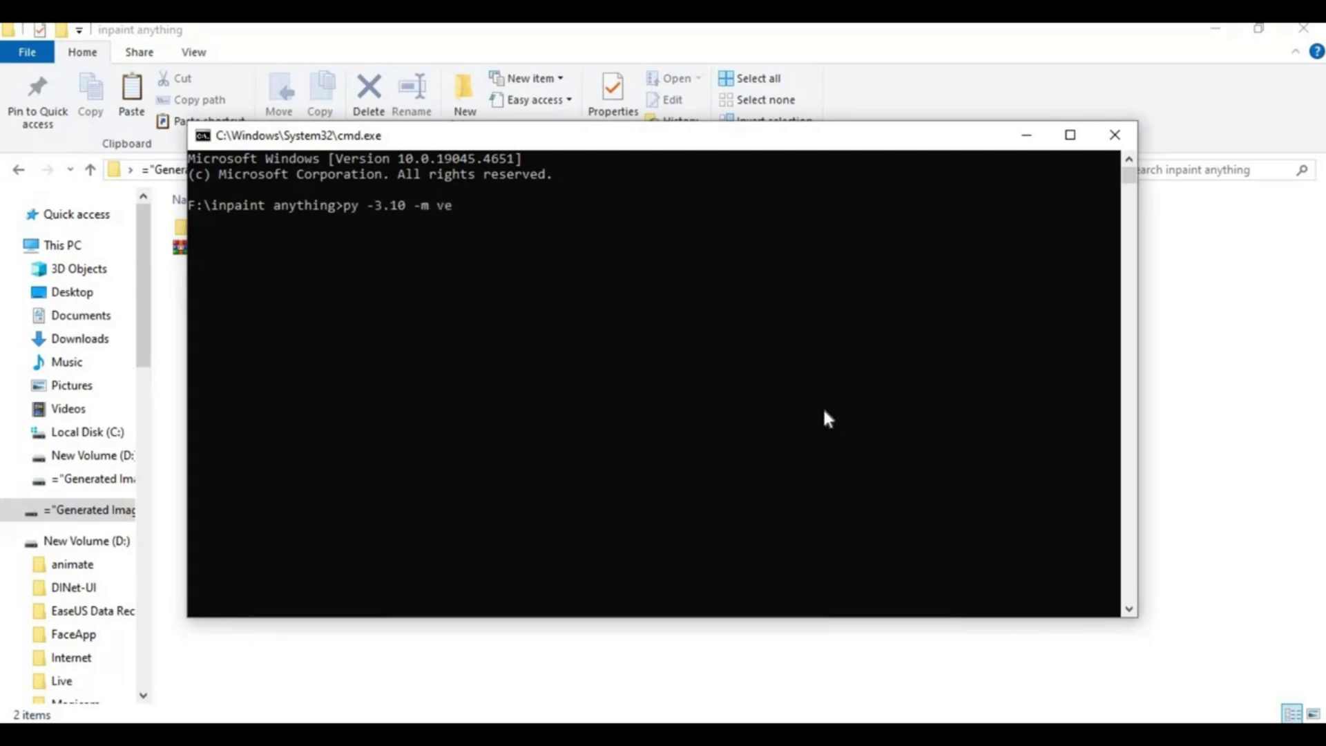
pyautogui.write('nv venv')
pyautogui.press('Return')
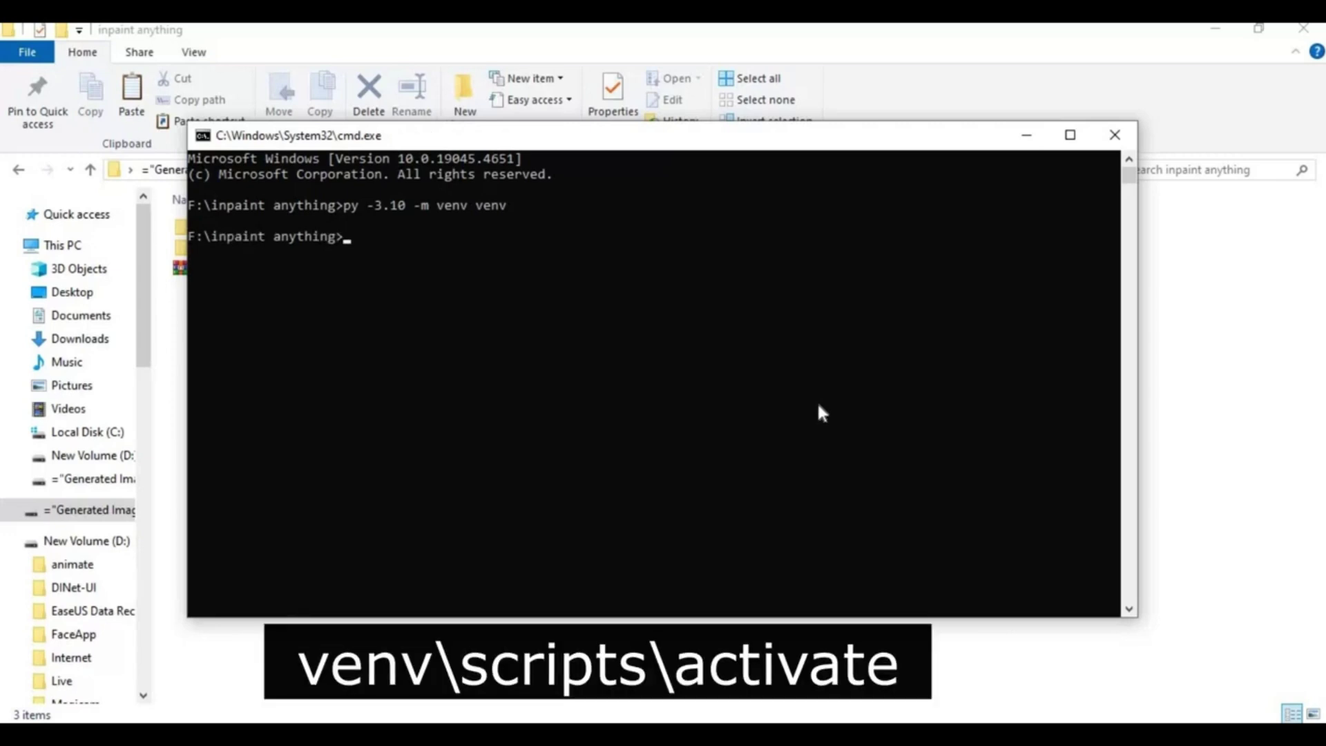
pyautogui.write('venv\\scripts')
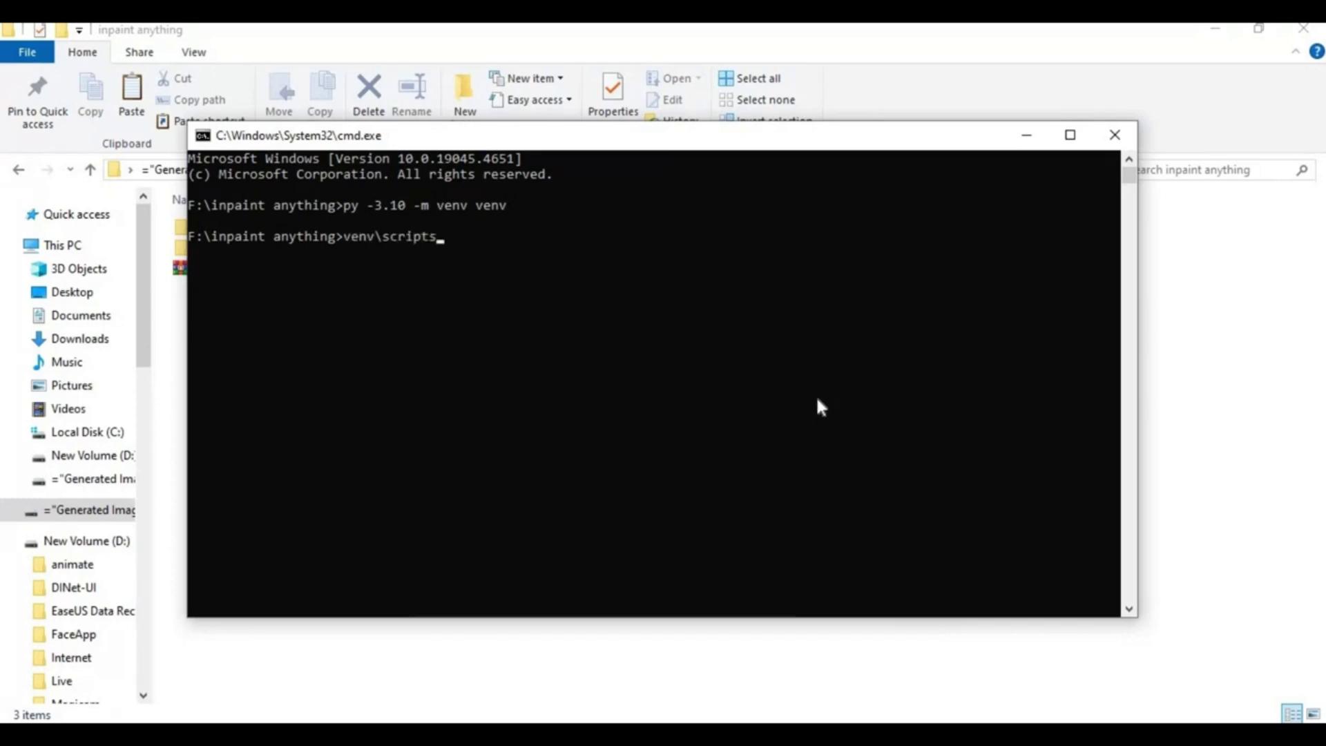
pyautogui.write('\\activate')
pyautogui.press('Return')
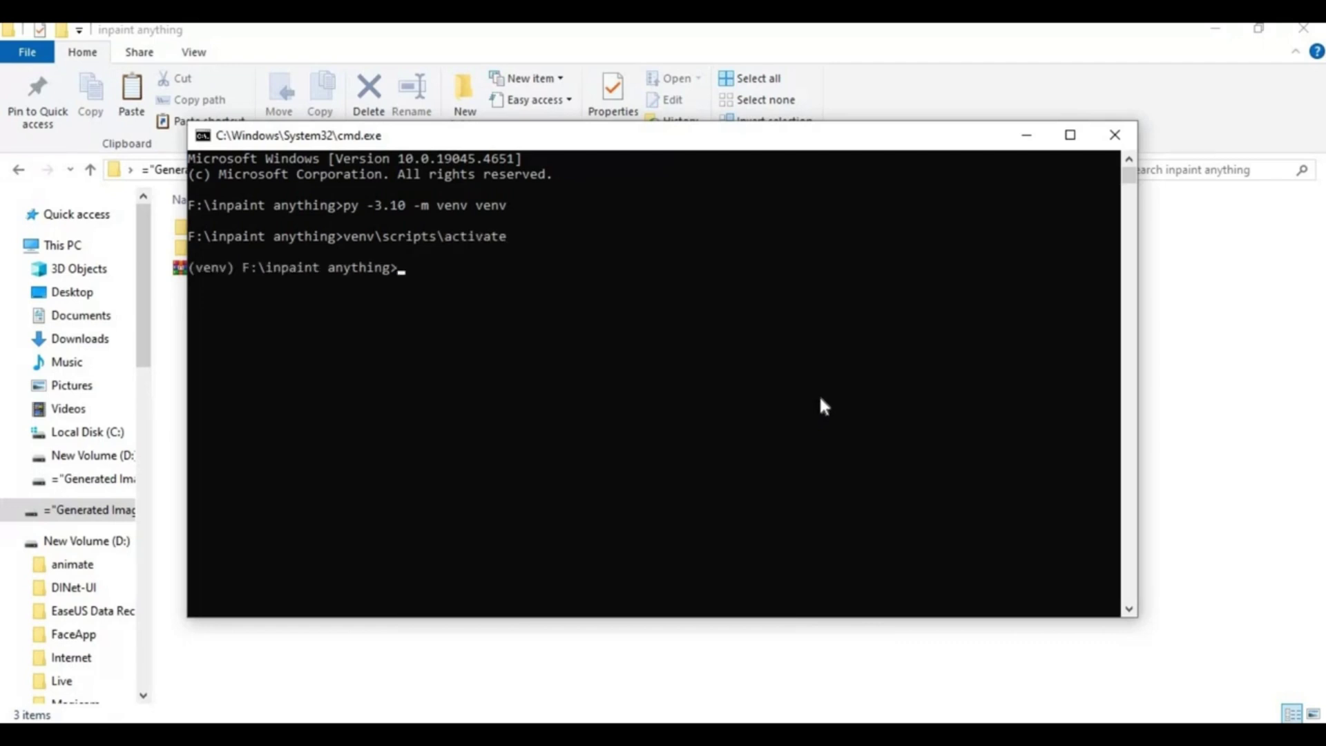
# - Enter the inpaint-anything-main folder in File Explorer
pyautogui.click(181, 228)
pyautogui.doubleClick(194, 226)
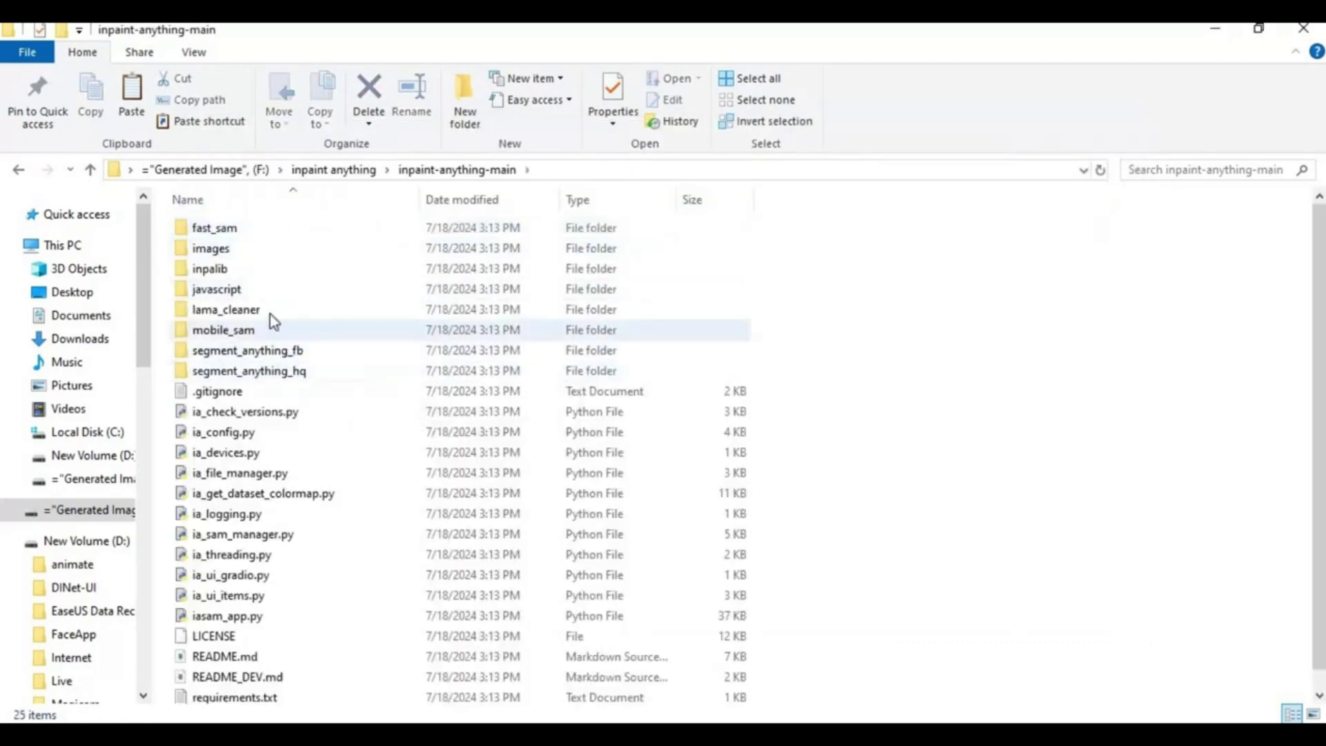
pyautogui.scroll(-1, 279, 565)
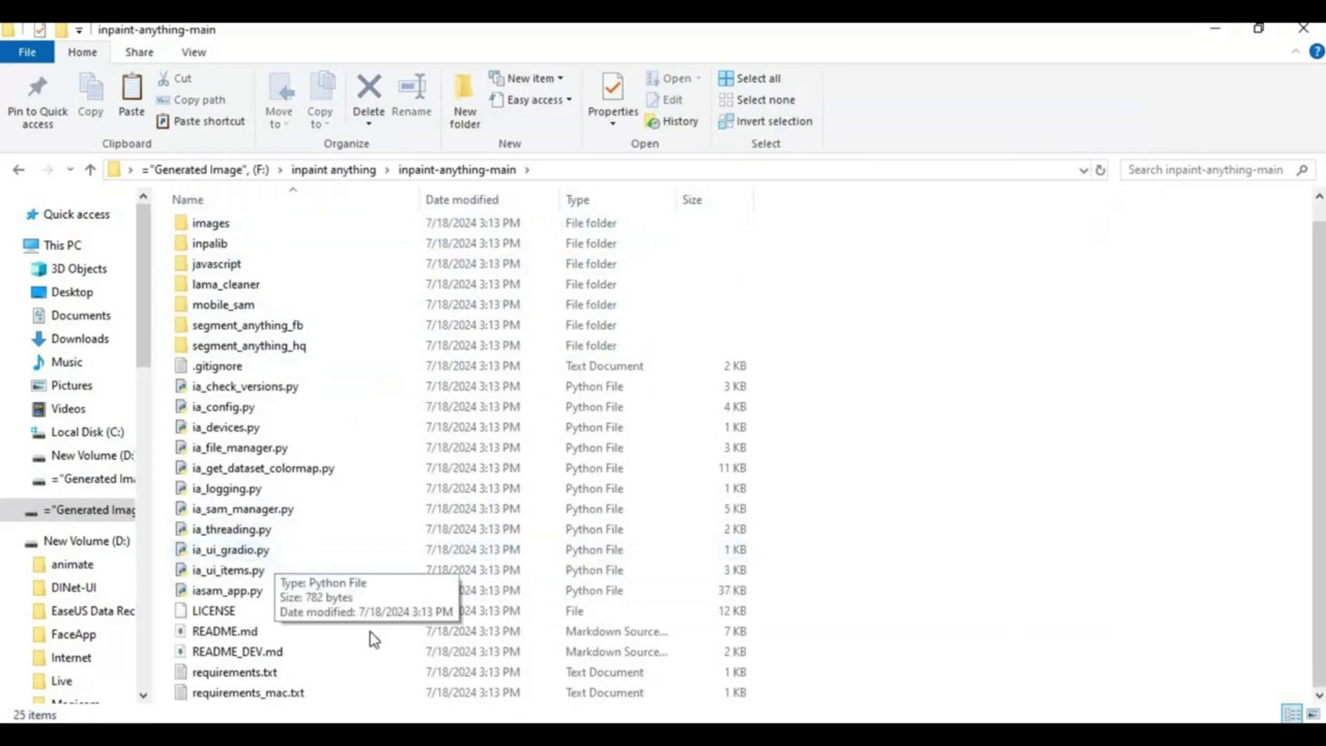
# - Delete the cu118 extra-index-url, torch==2.2.2 and torchvision lines from requirements.txt, then save
pyautogui.doubleClick(255, 675)
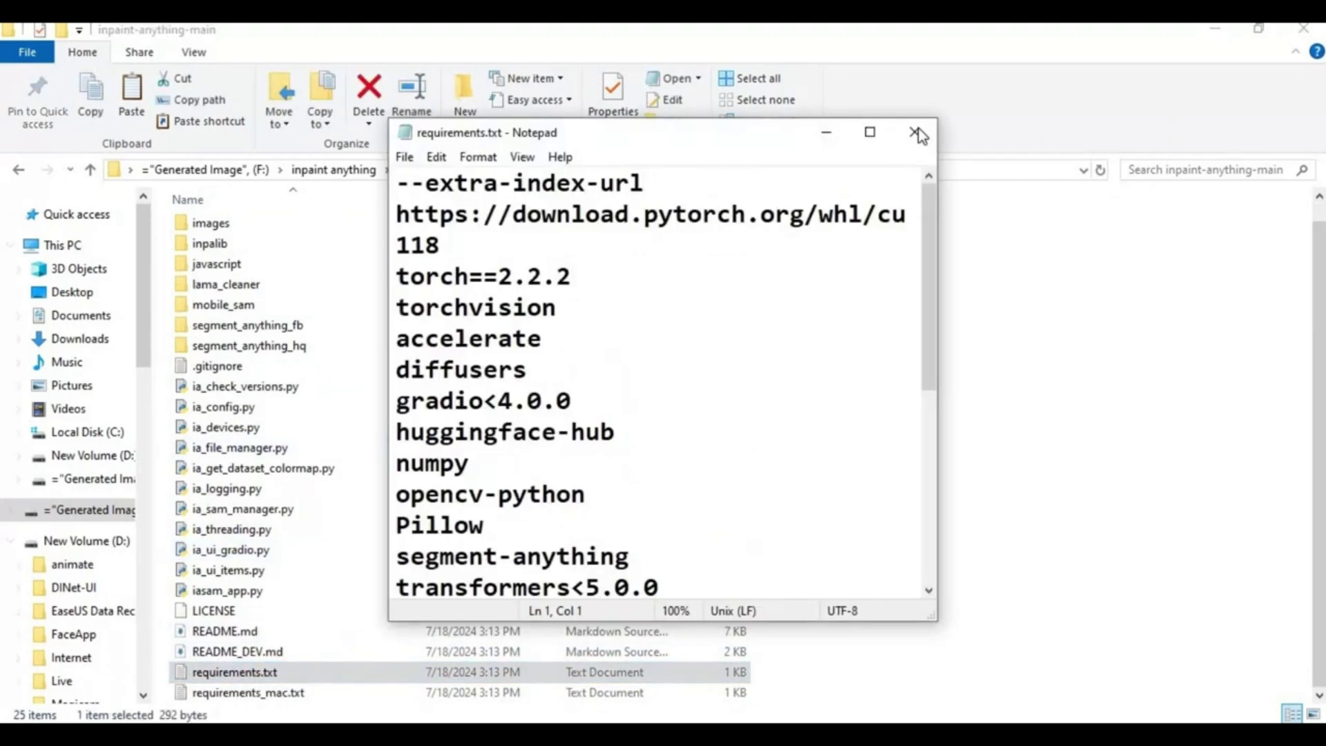
pyautogui.click(872, 133)
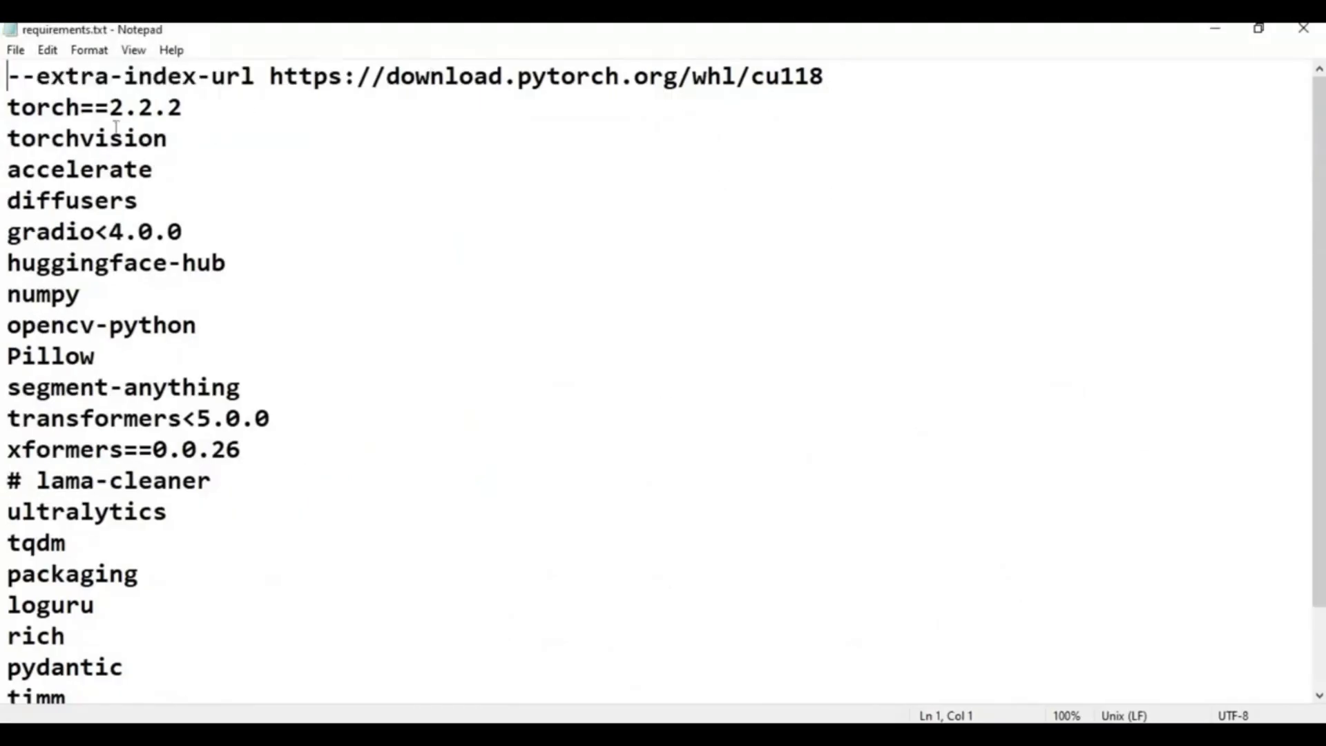
pyautogui.moveTo(152, 138); pyautogui.dragTo(4, 66)
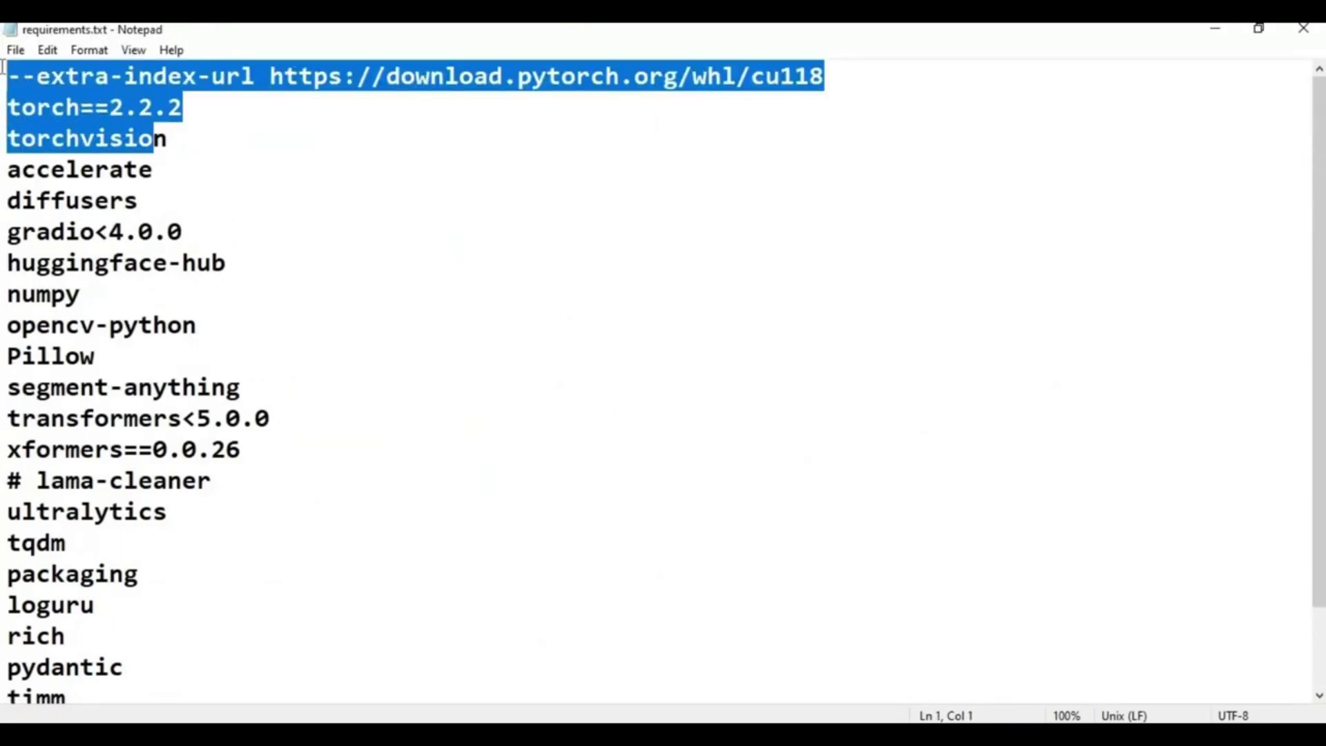
pyautogui.press('Delete')
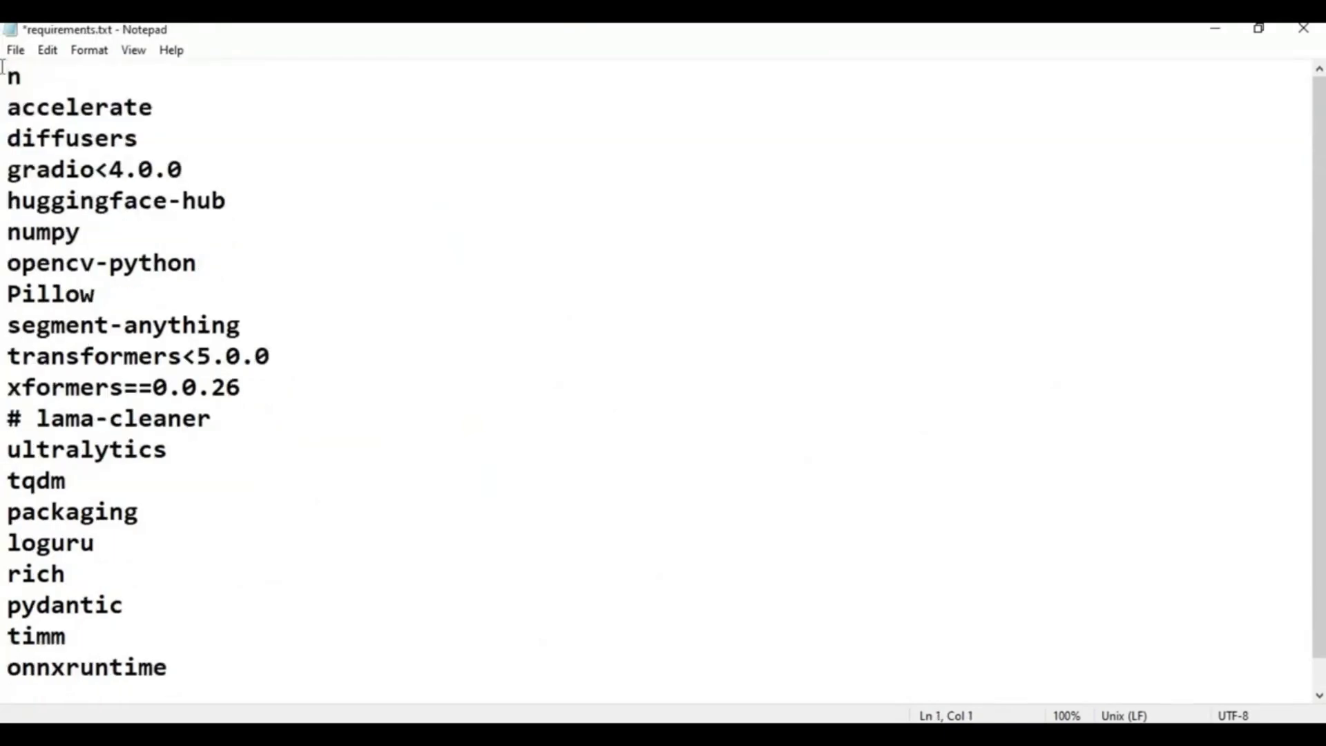
pyautogui.press('Right')
pyautogui.press('BackSpace')
pyautogui.click(17, 48)
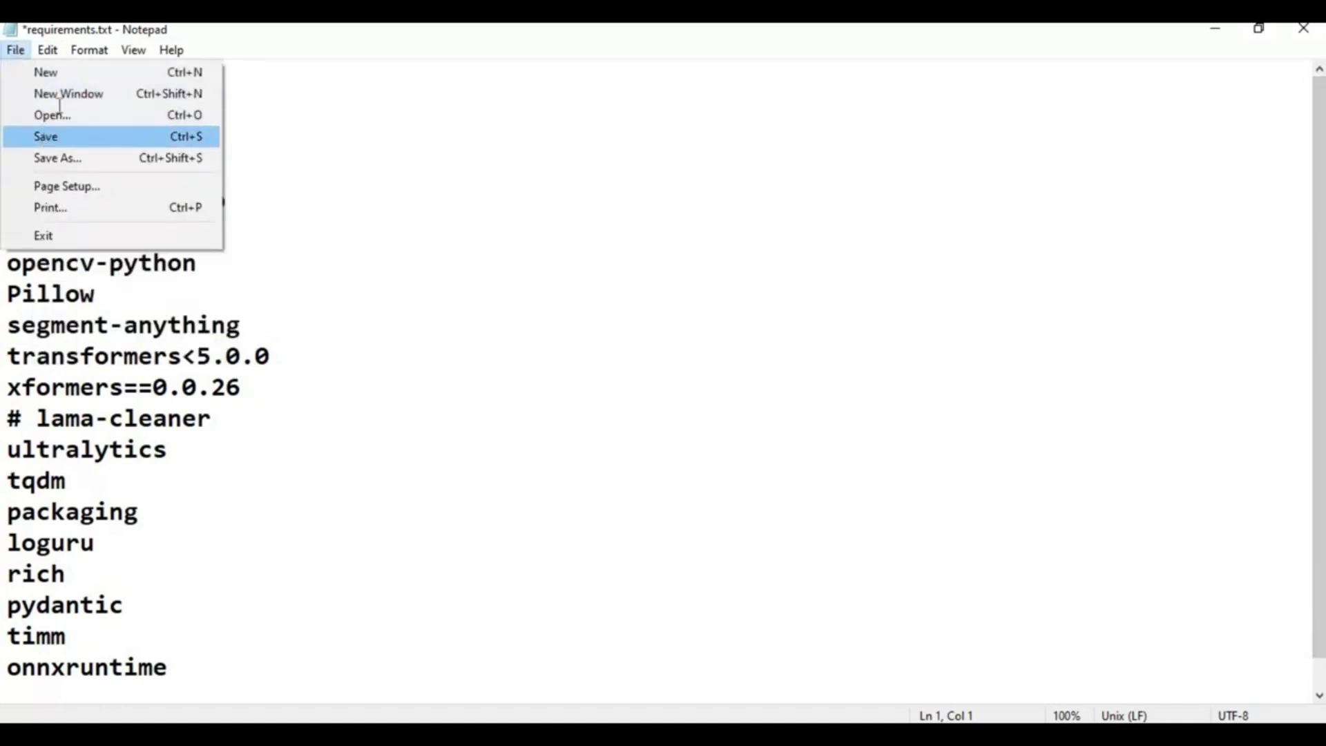
pyautogui.press('Return')
# - Copy the inpaint-anything-main folder path from Explorer's address bar
pyautogui.click(1217, 29)
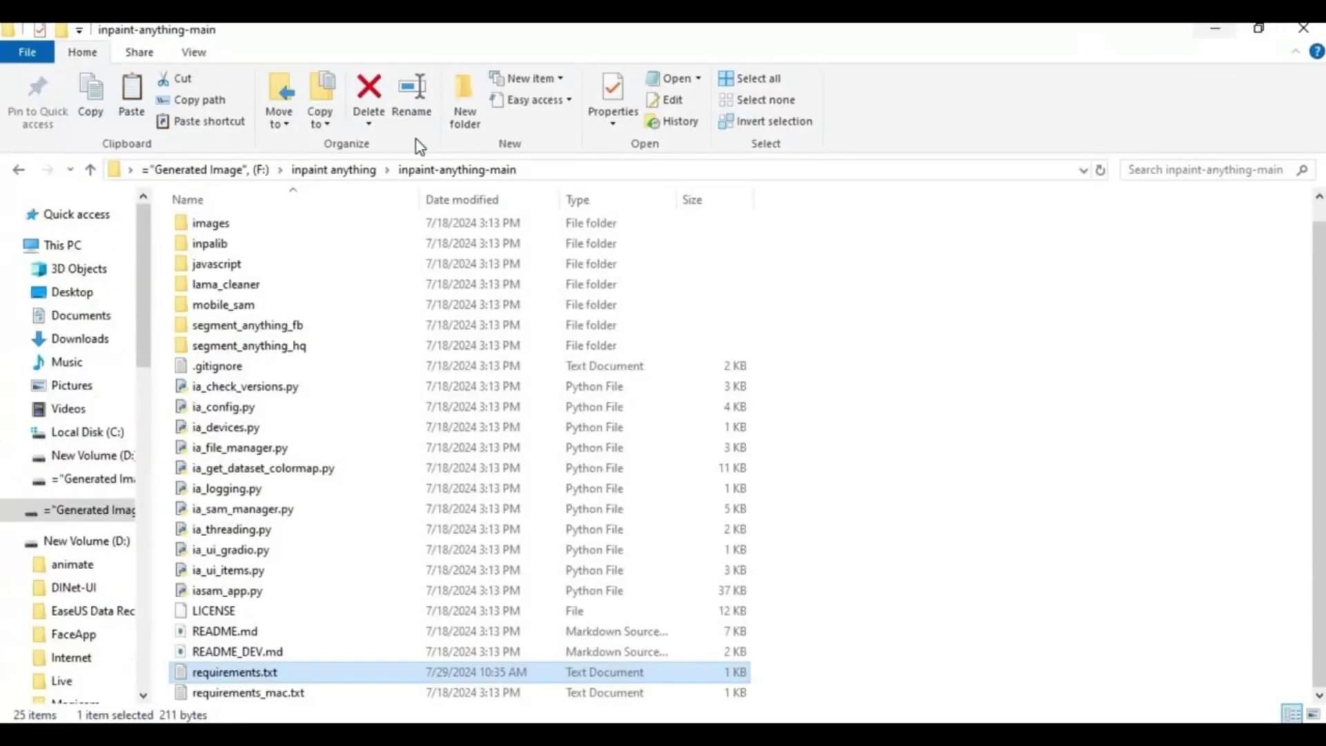
pyautogui.click(284, 169)
pyautogui.rightClick(285, 170)
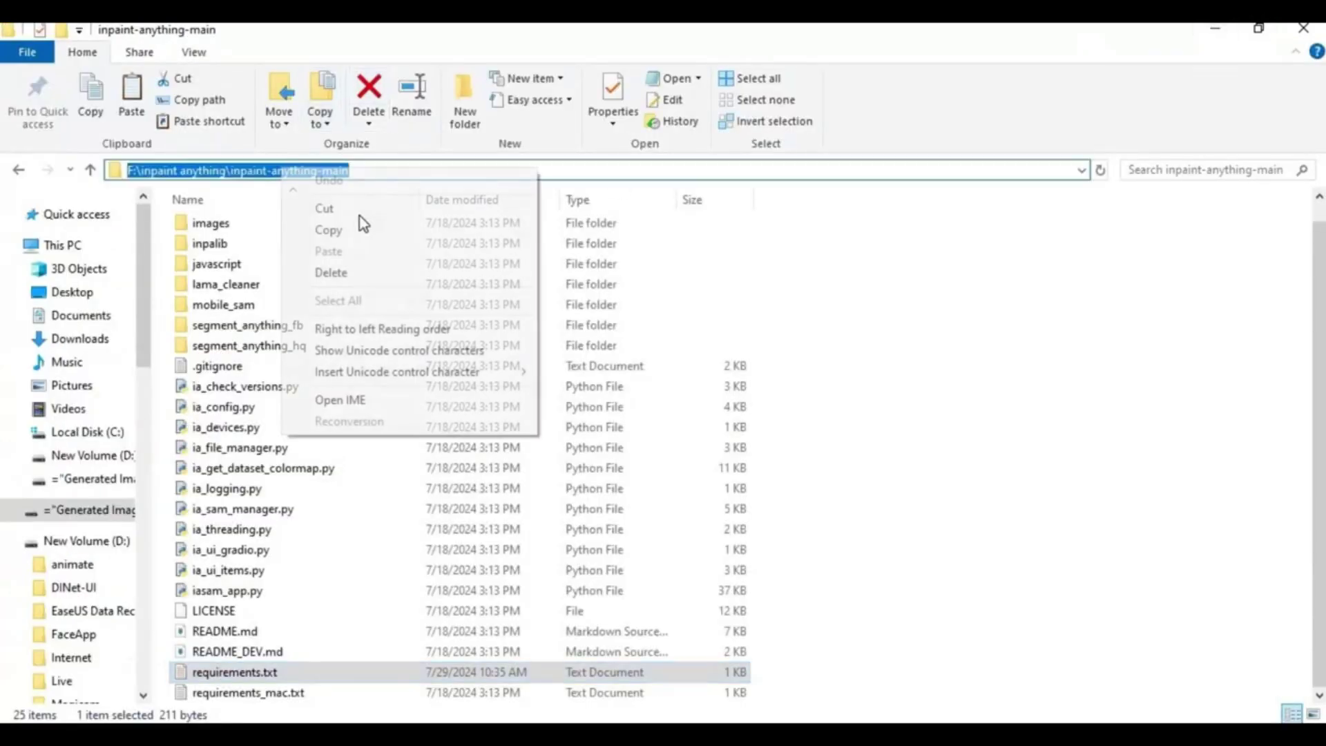
pyautogui.click(352, 229)
pyautogui.hotkey('alt', 'Tab')
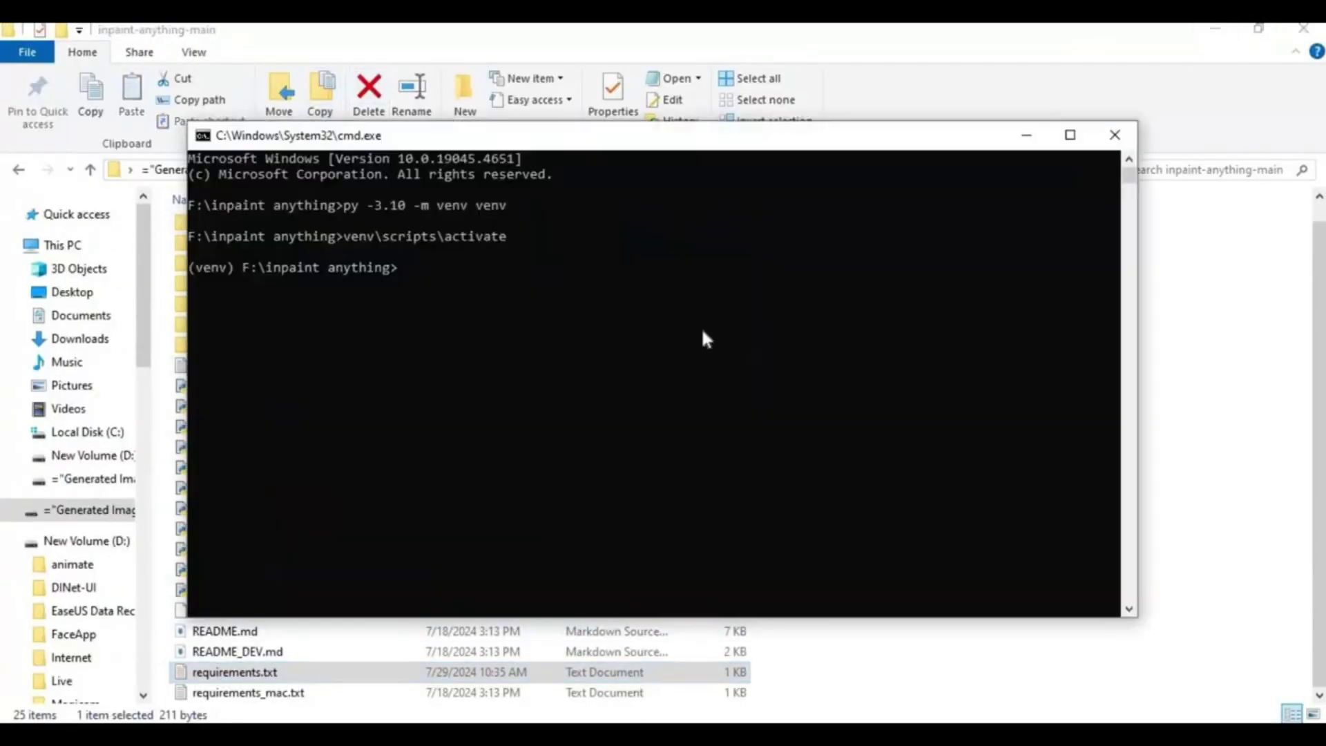
# - Change into inpaint-anything-main and run pip install -r requirements.txt
pyautogui.write('cd')
pyautogui.hotkey('ctrl', 'v')
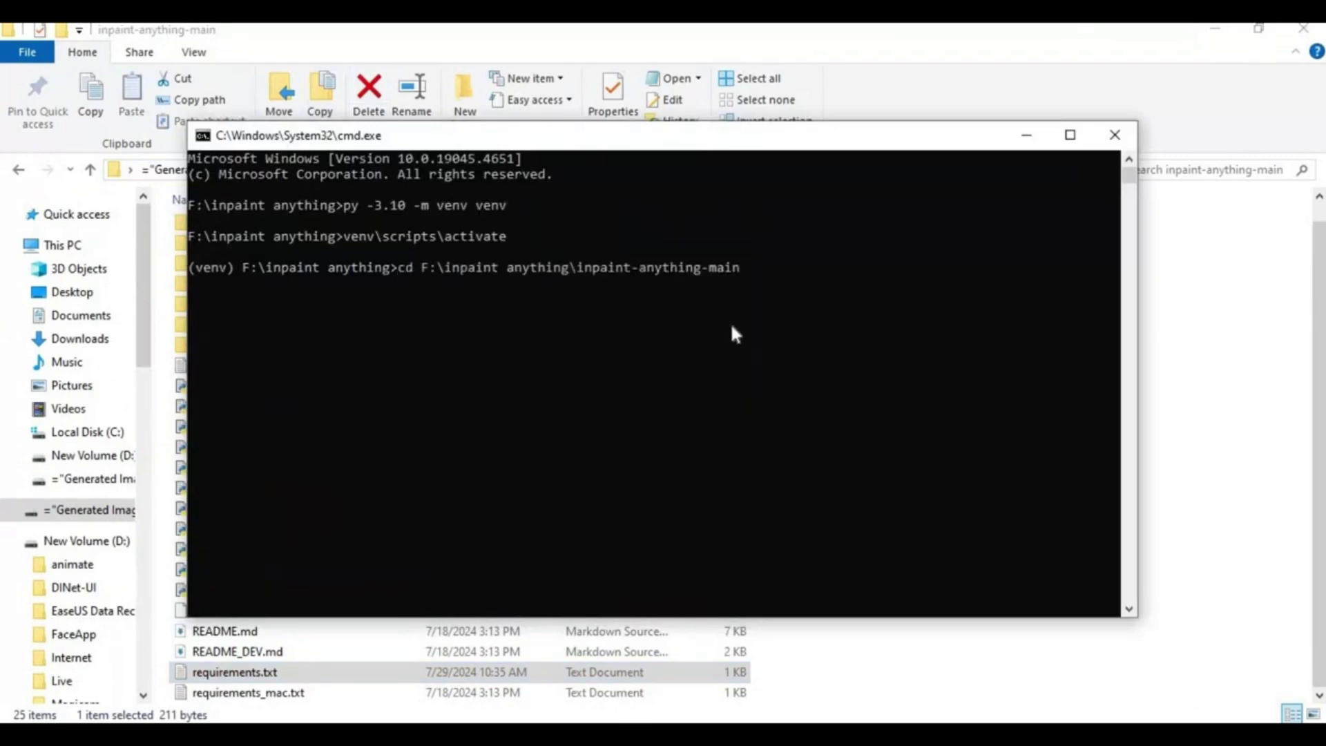
pyautogui.press('Return')
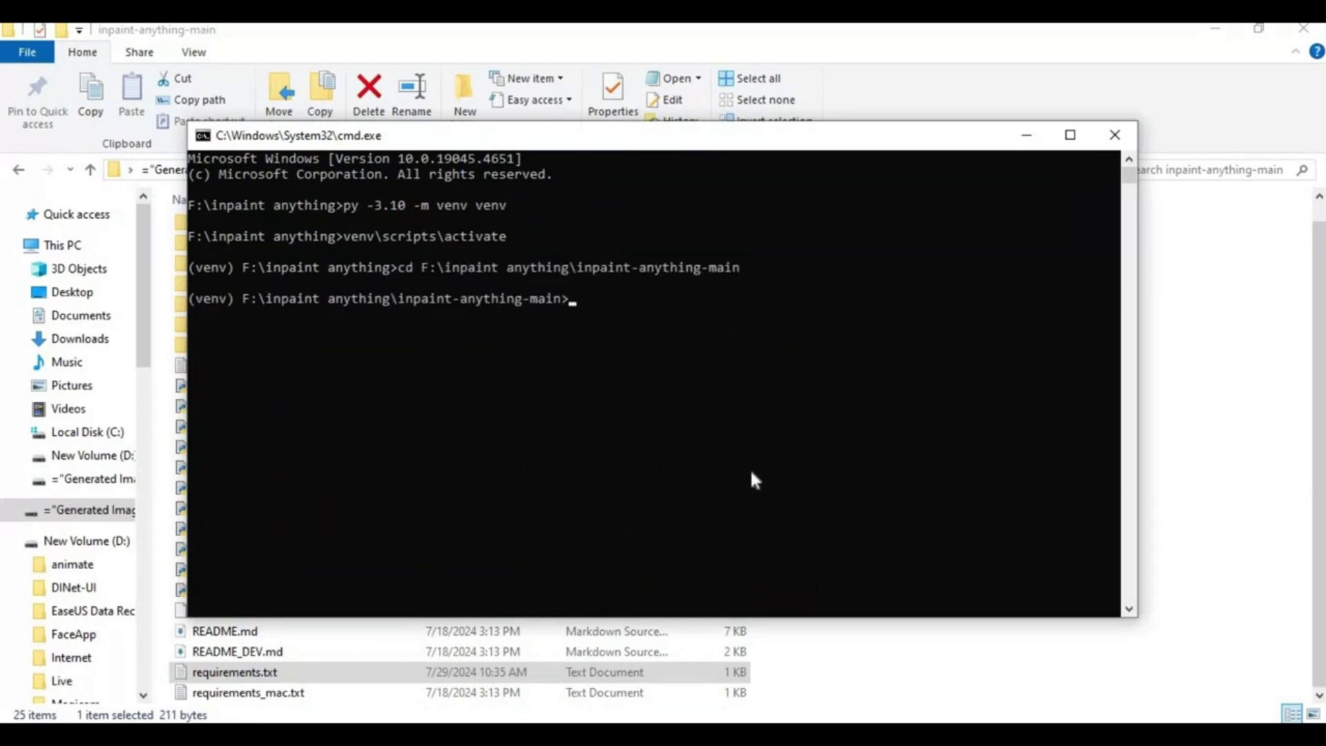
pyautogui.write('pip in')
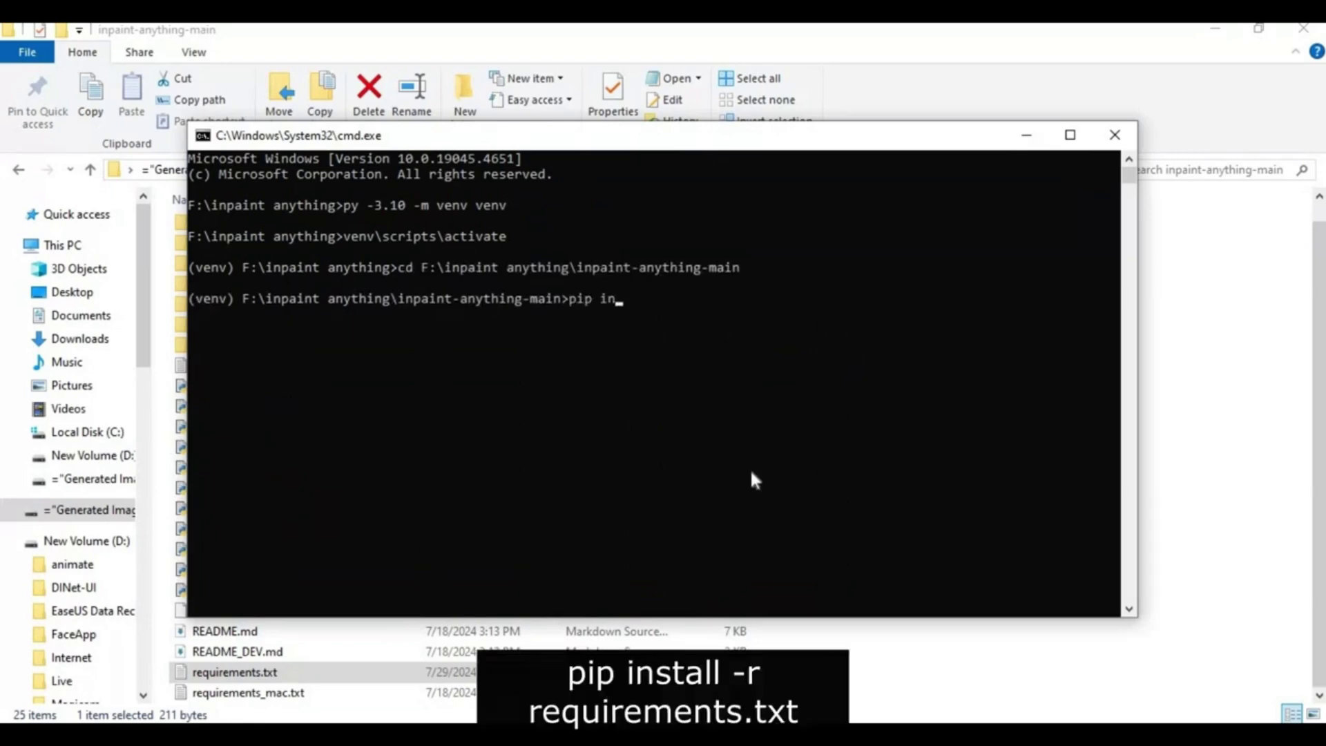
pyautogui.write('stall -r req')
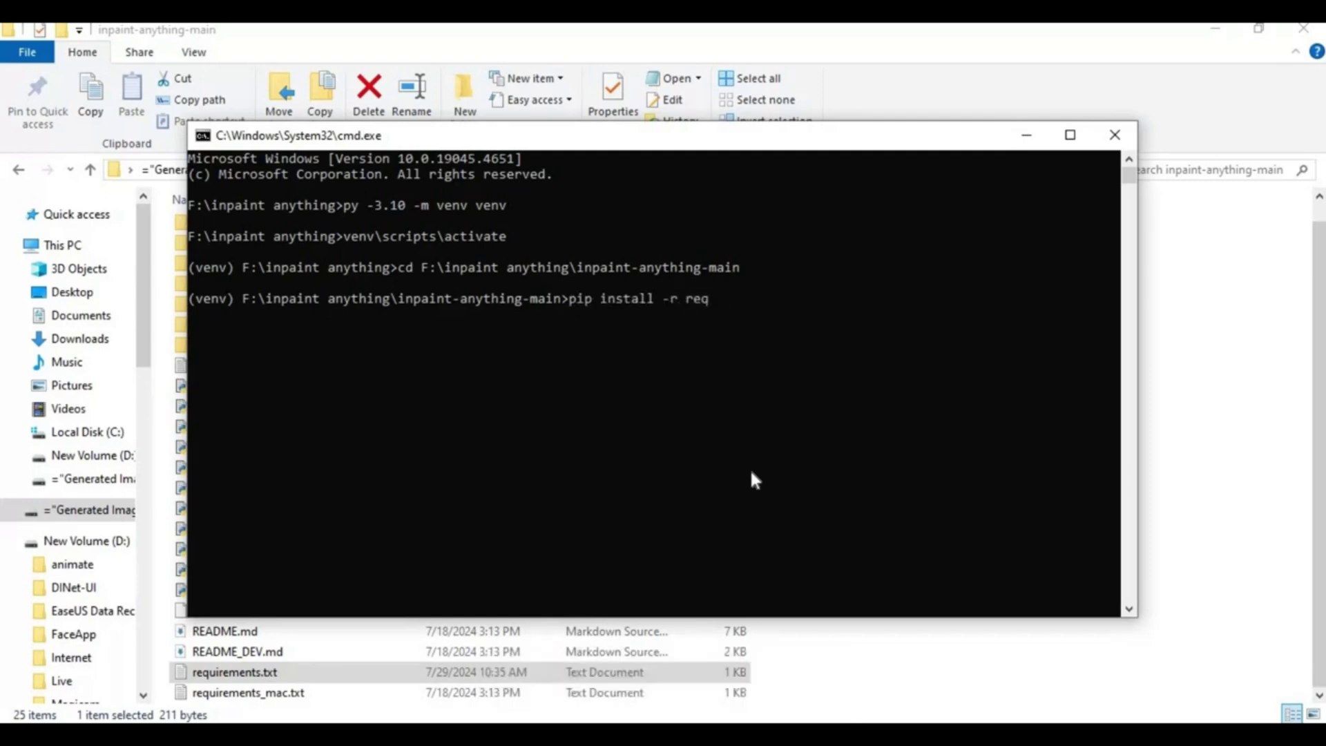
pyautogui.write('uiremen')
pyautogui.write('ts.tx')
pyautogui.write('t')
pyautogui.press('Return')
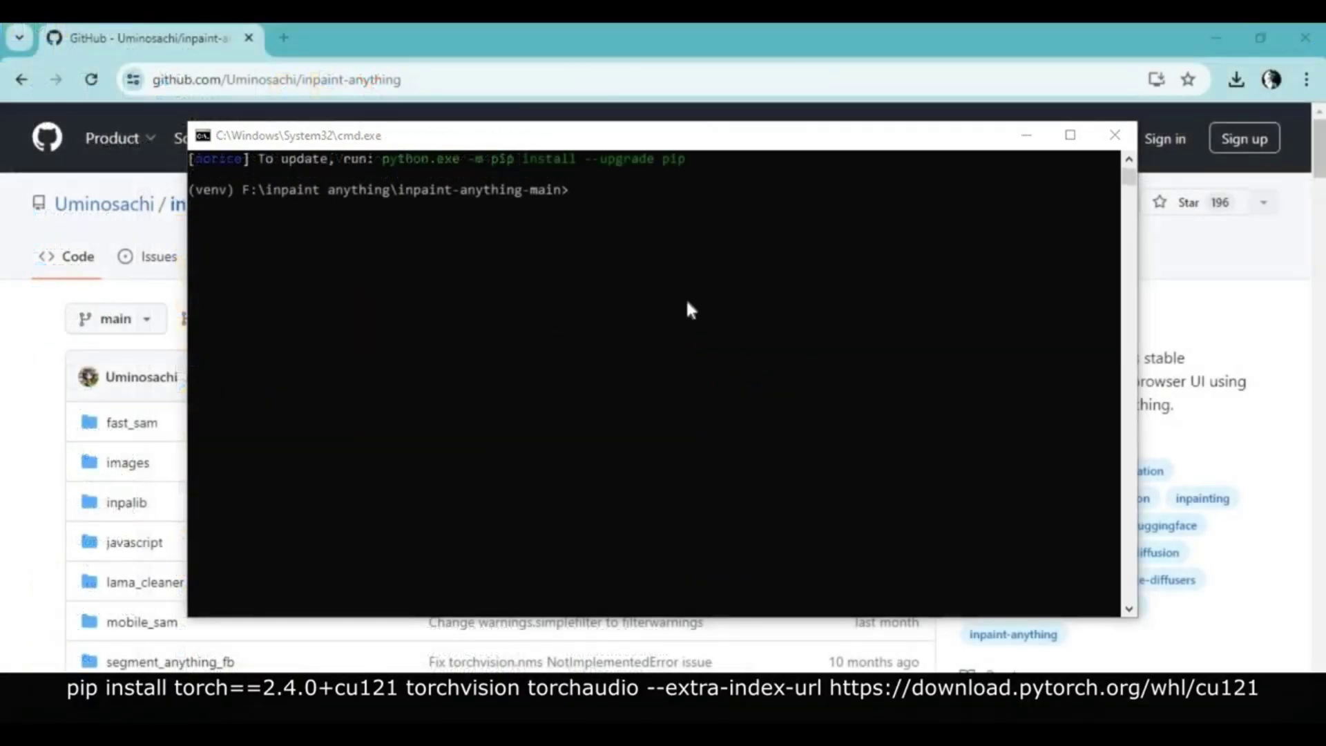
# - Paste and run the pip install command for torch==2.4.0+cu121, torchvision and torchaudio
pyautogui.hotkey('ctrl', 'v')
pyautogui.press('Return')
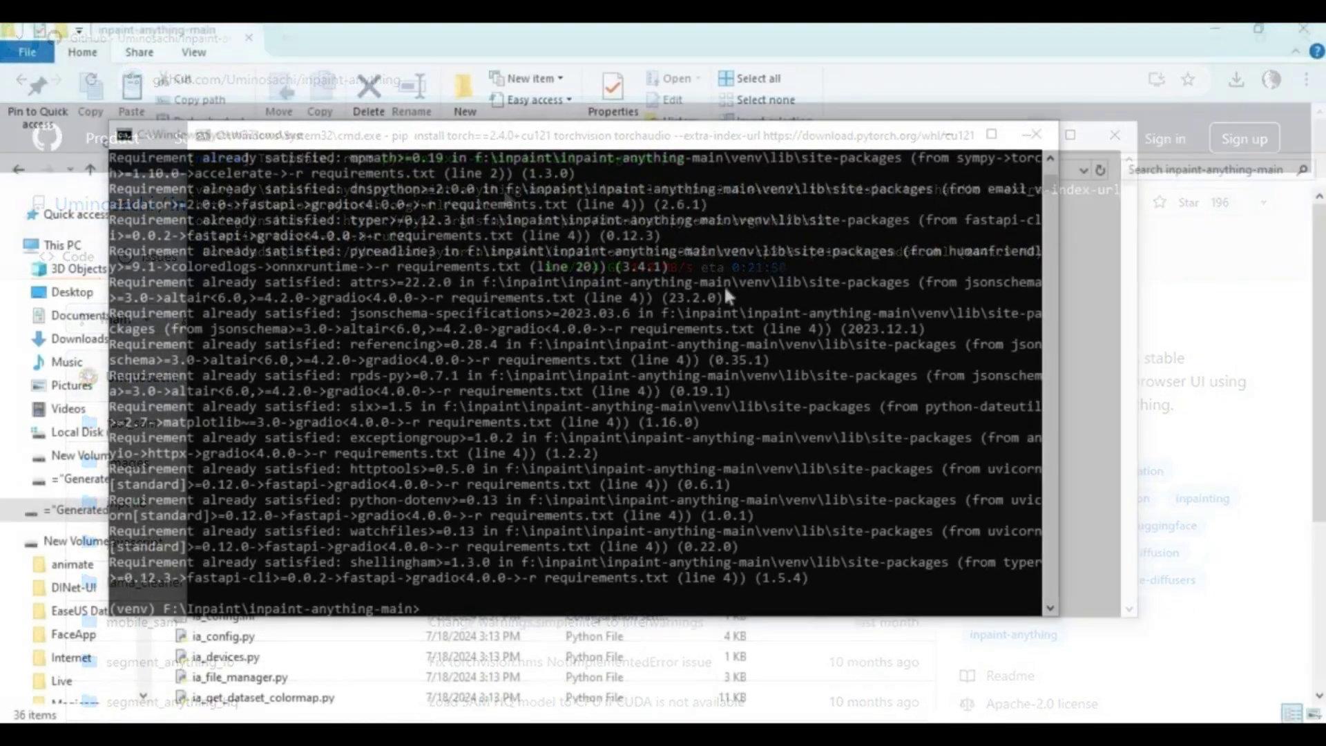
# - Bring the F:\Inpaint\inpaint-anything-main folder window to the front
pyautogui.scroll(-3, 729, 299)
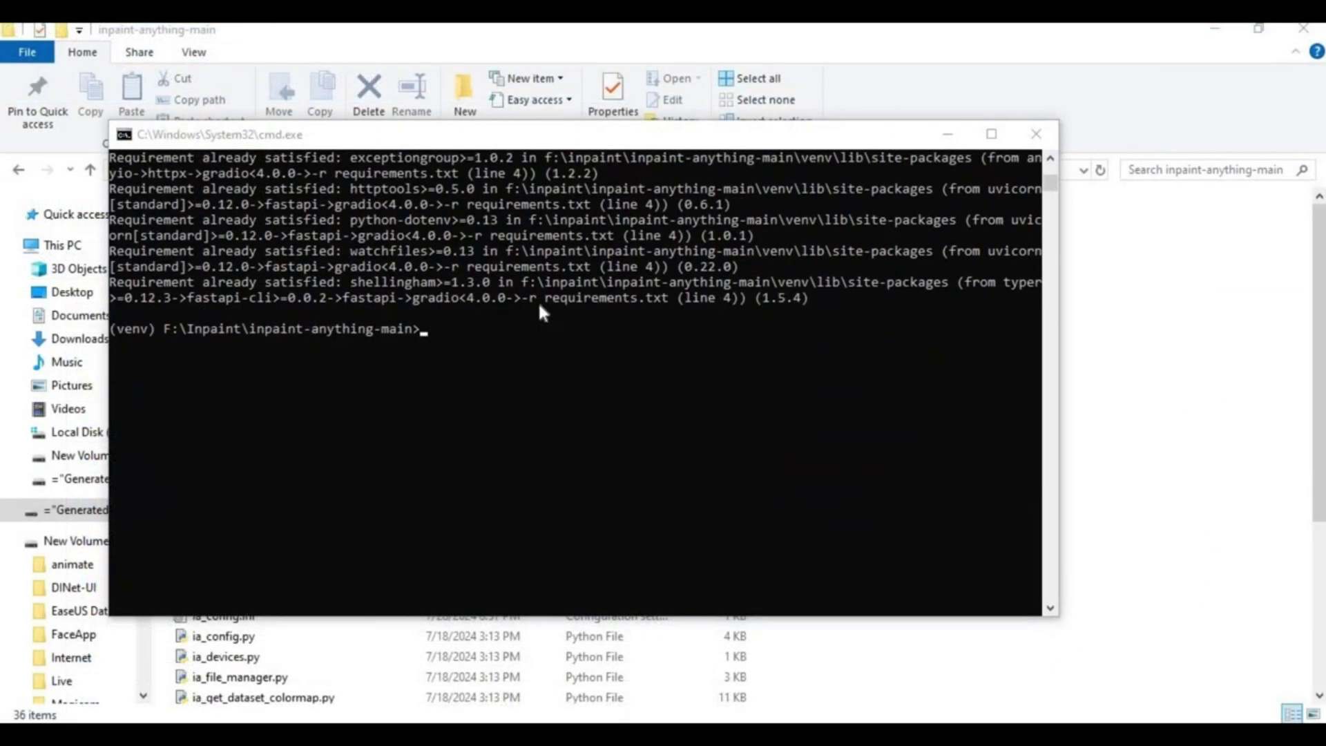
pyautogui.click(1151, 433)
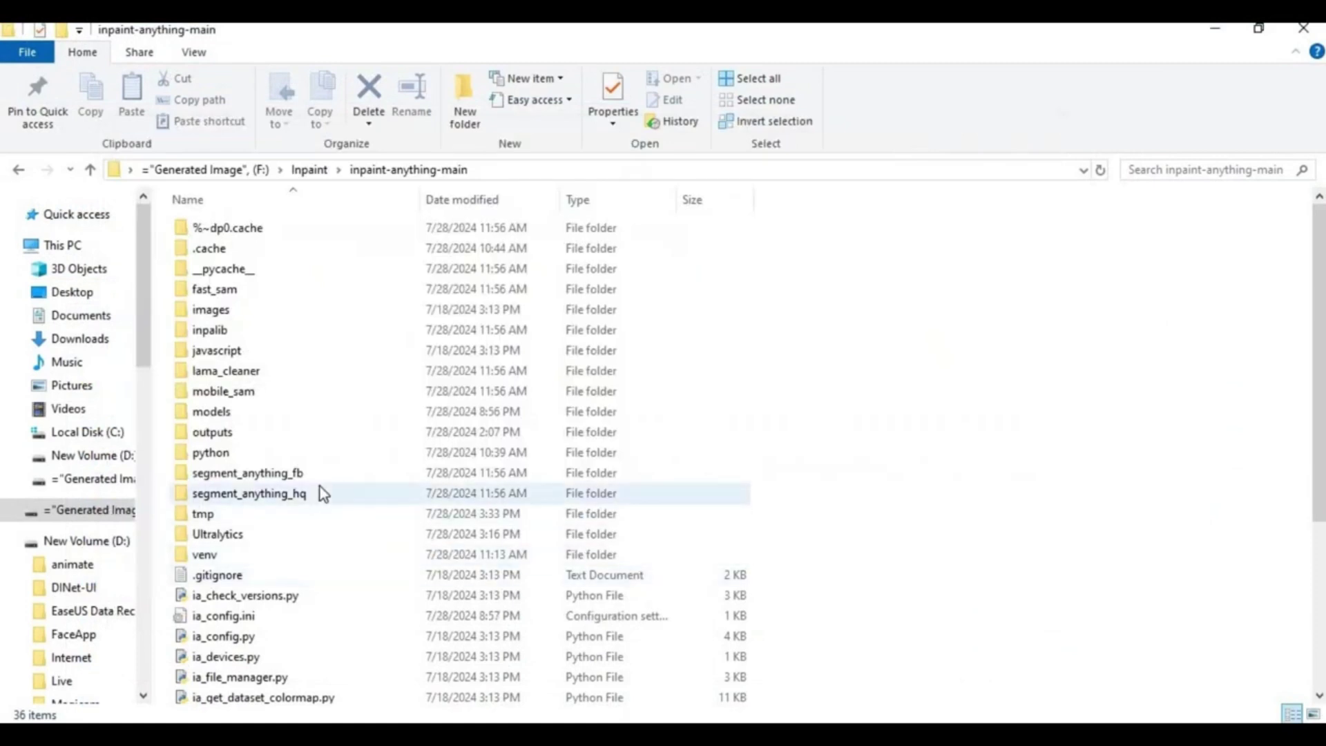
# - Try launching the app with python iamsam_app.py, which fails on the misspelled file name
pyautogui.scroll(-1, 322, 486)
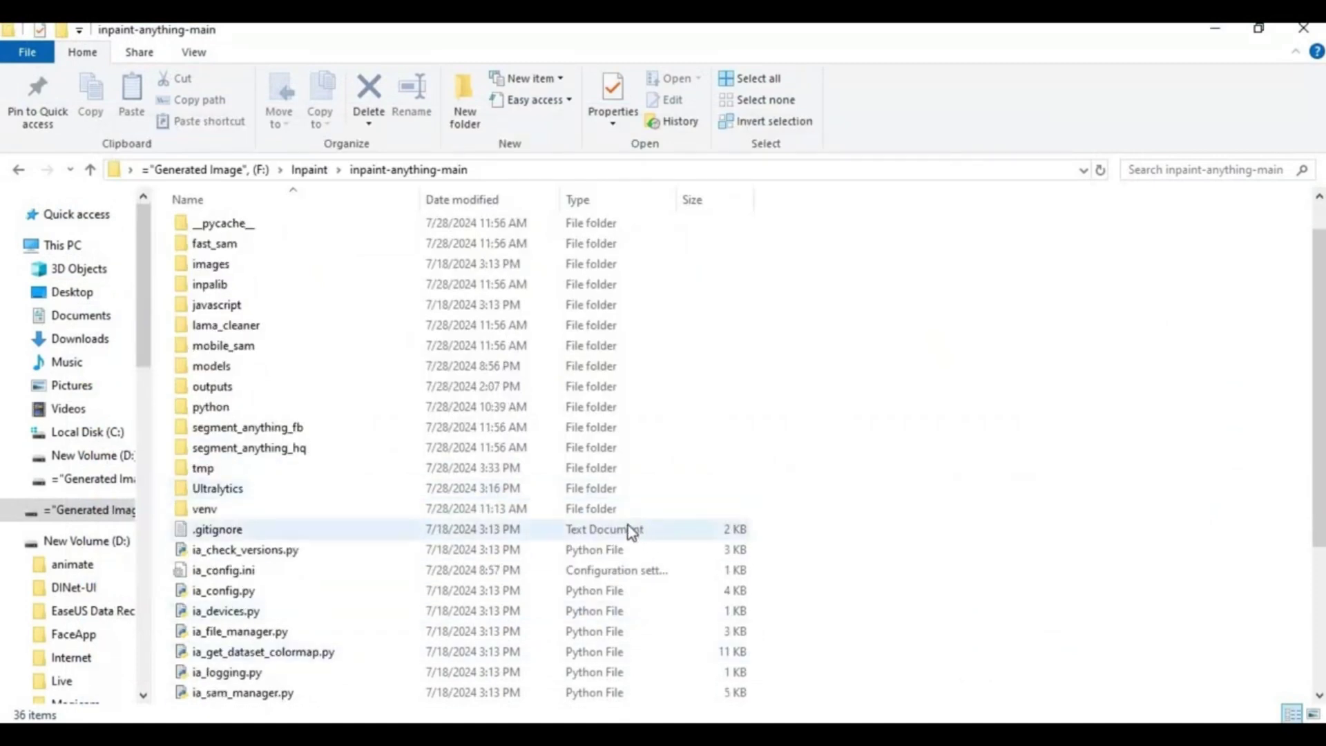
pyautogui.scroll(-4, 405, 587)
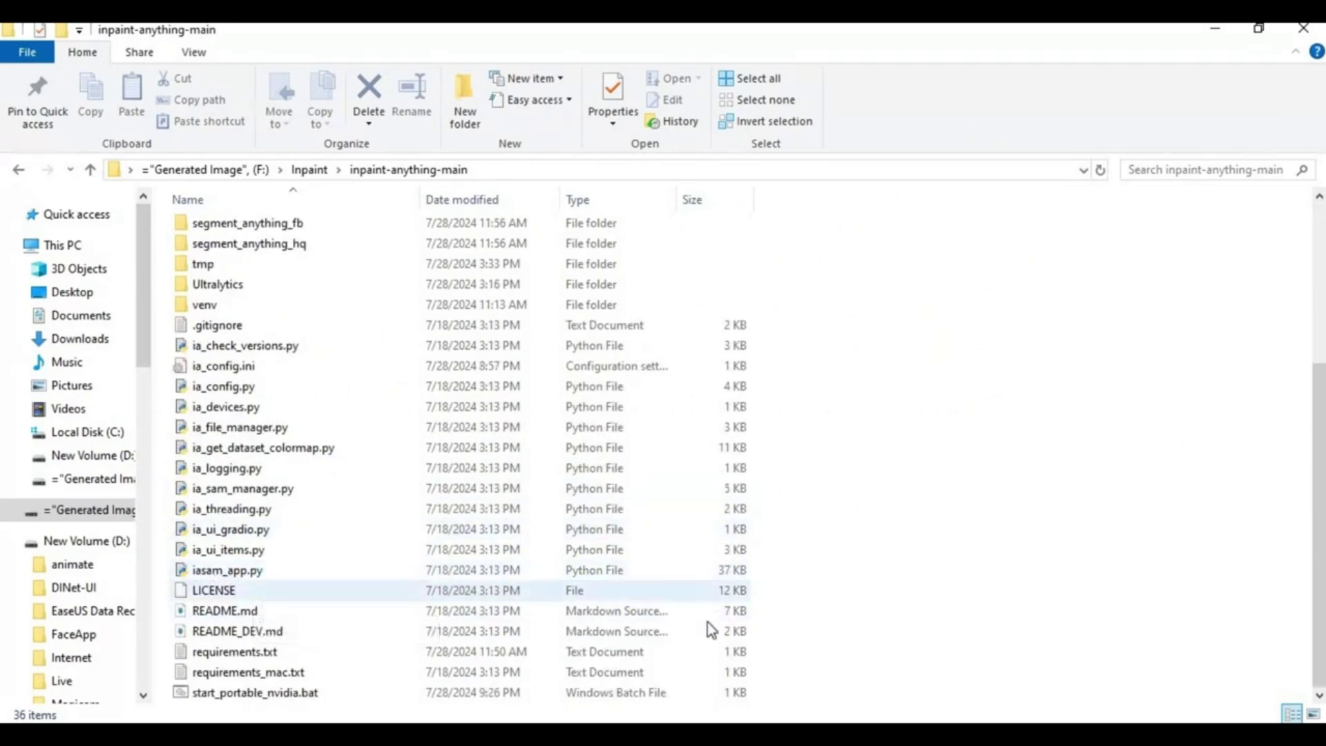
pyautogui.hotkey('alt', 'Tab')
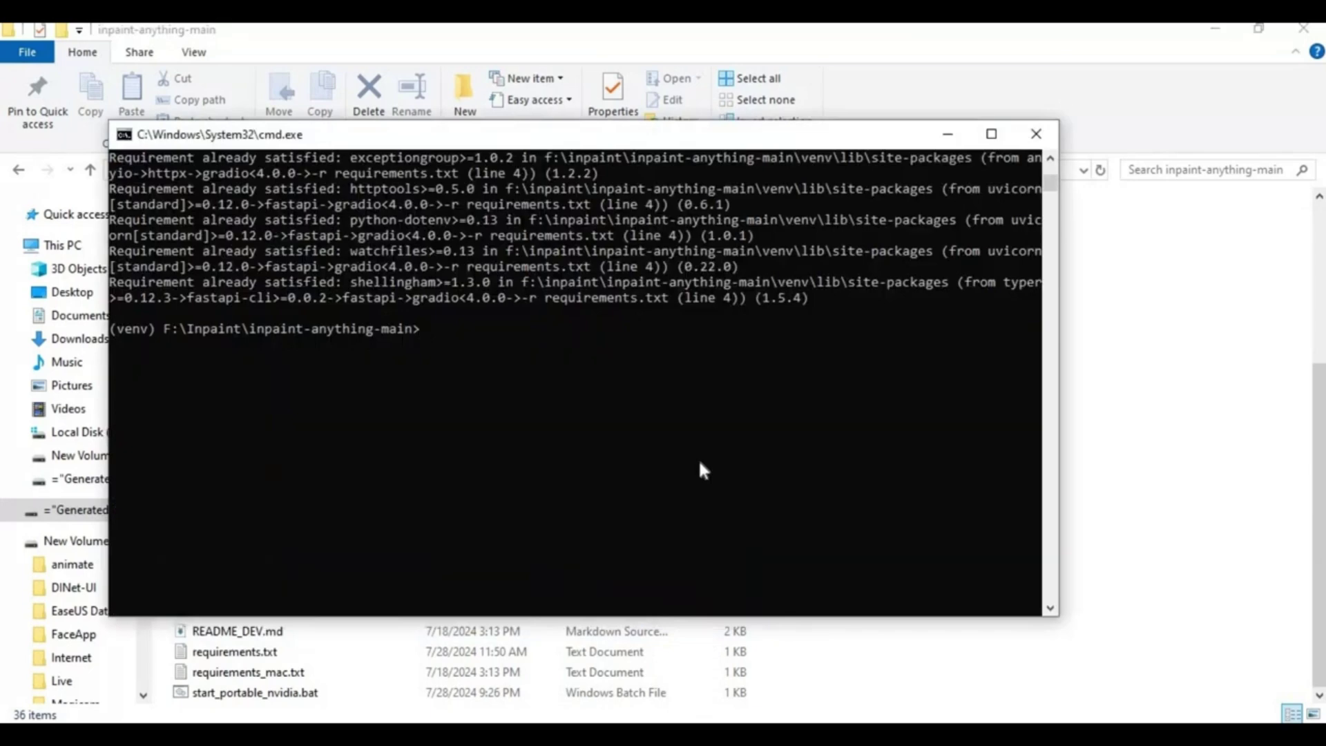
pyautogui.write('python iam')
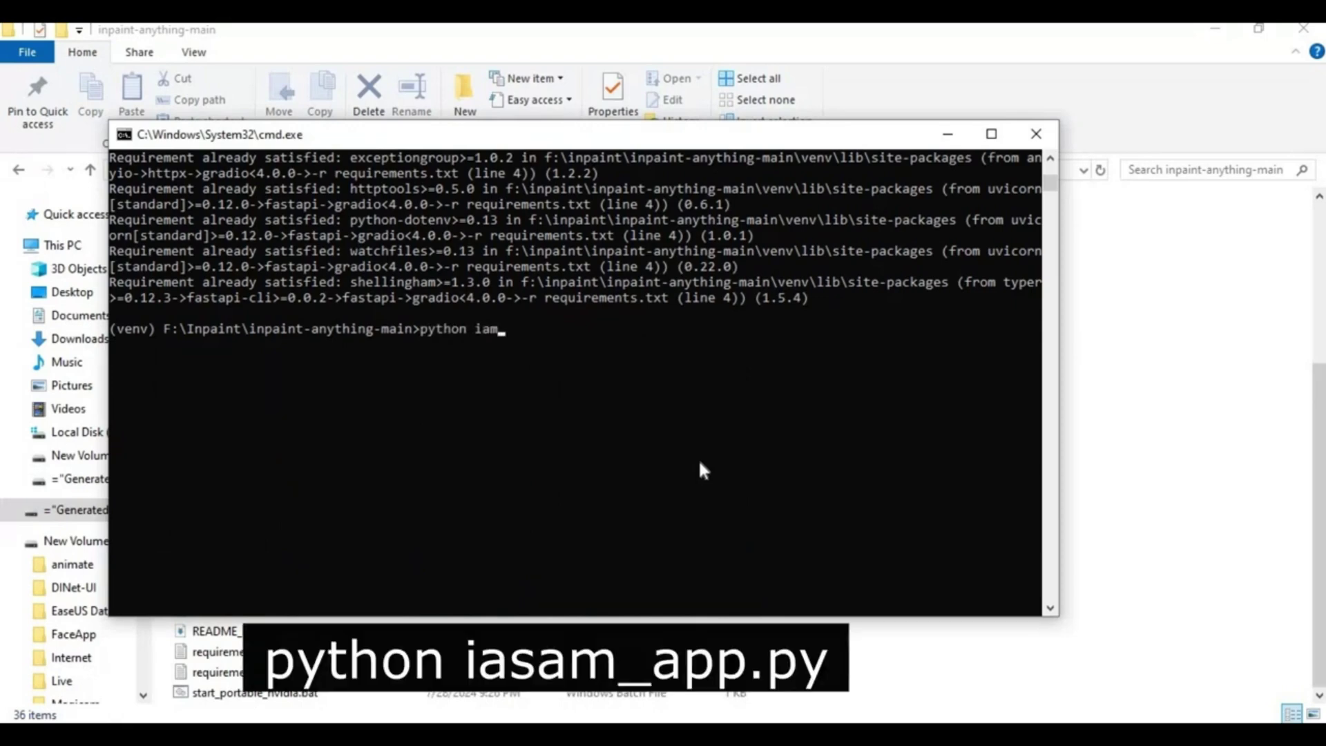
pyautogui.write('sam_app')
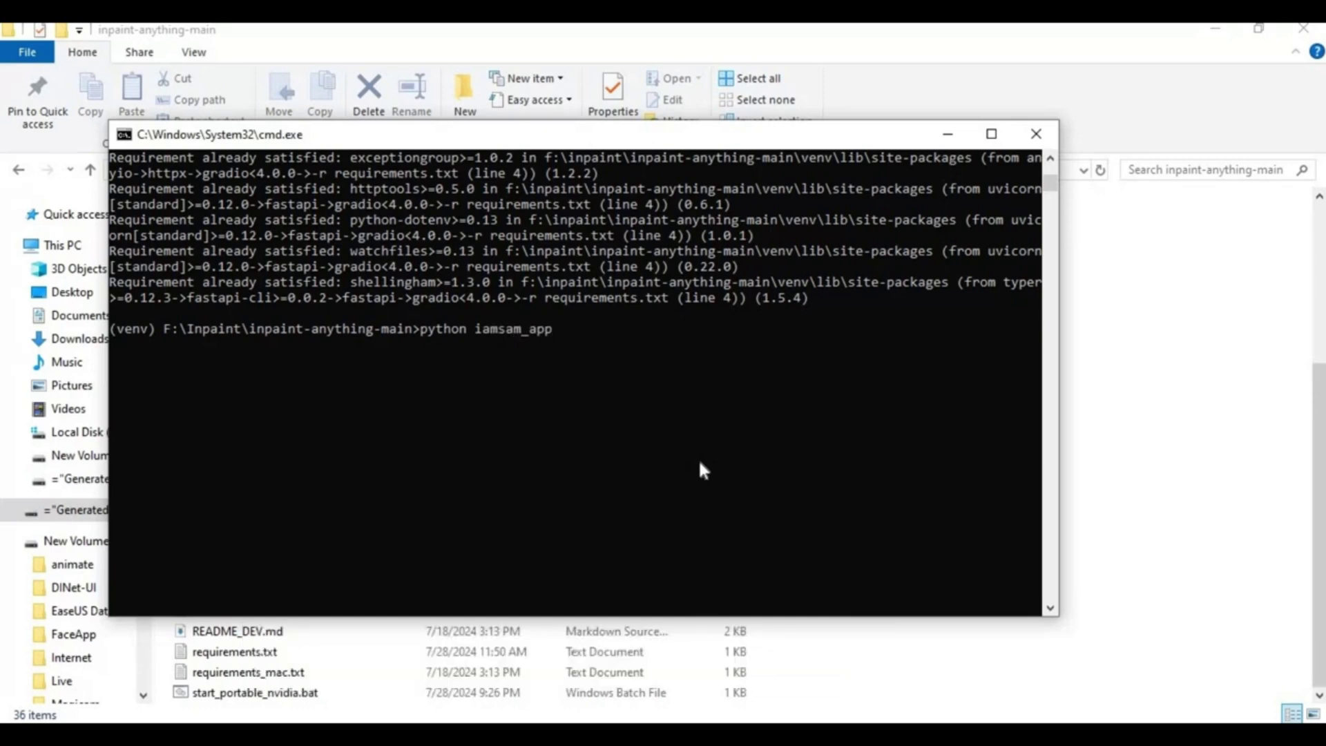
pyautogui.write('.py')
pyautogui.press('Return')
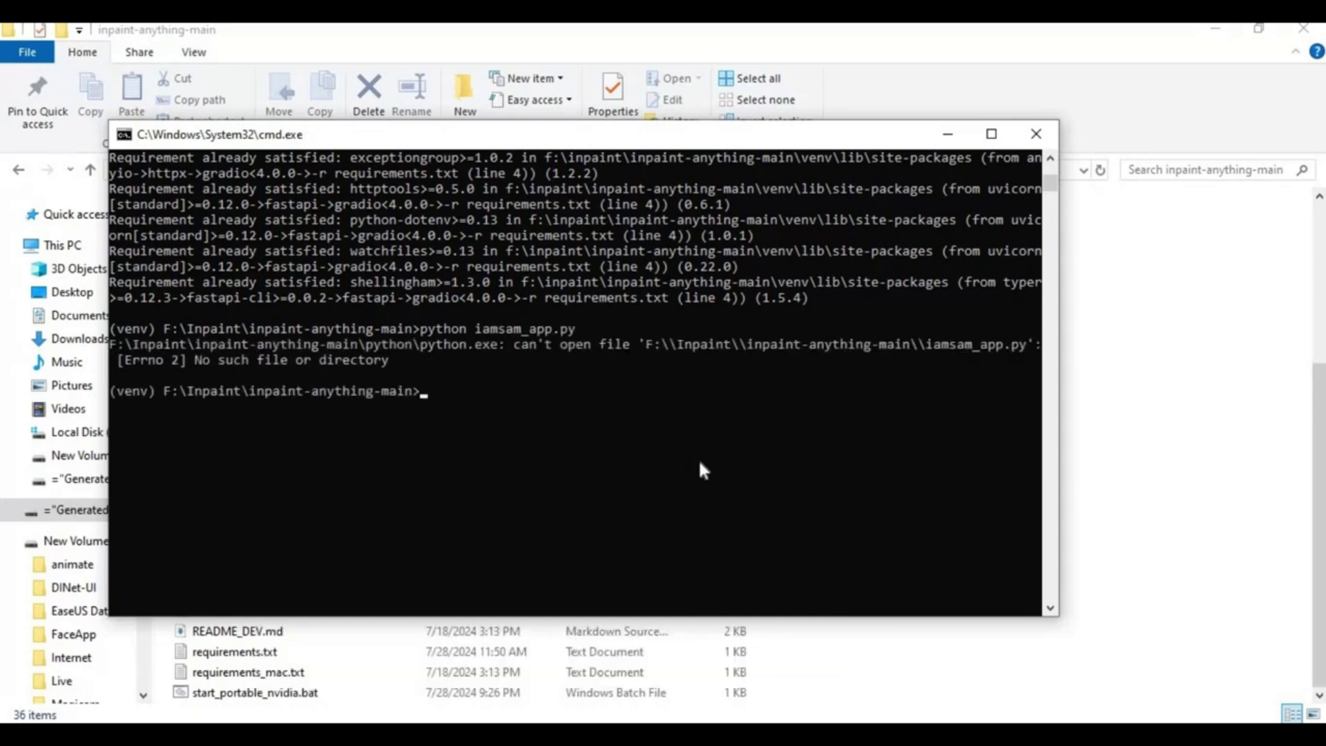
pyautogui.click(882, 652)
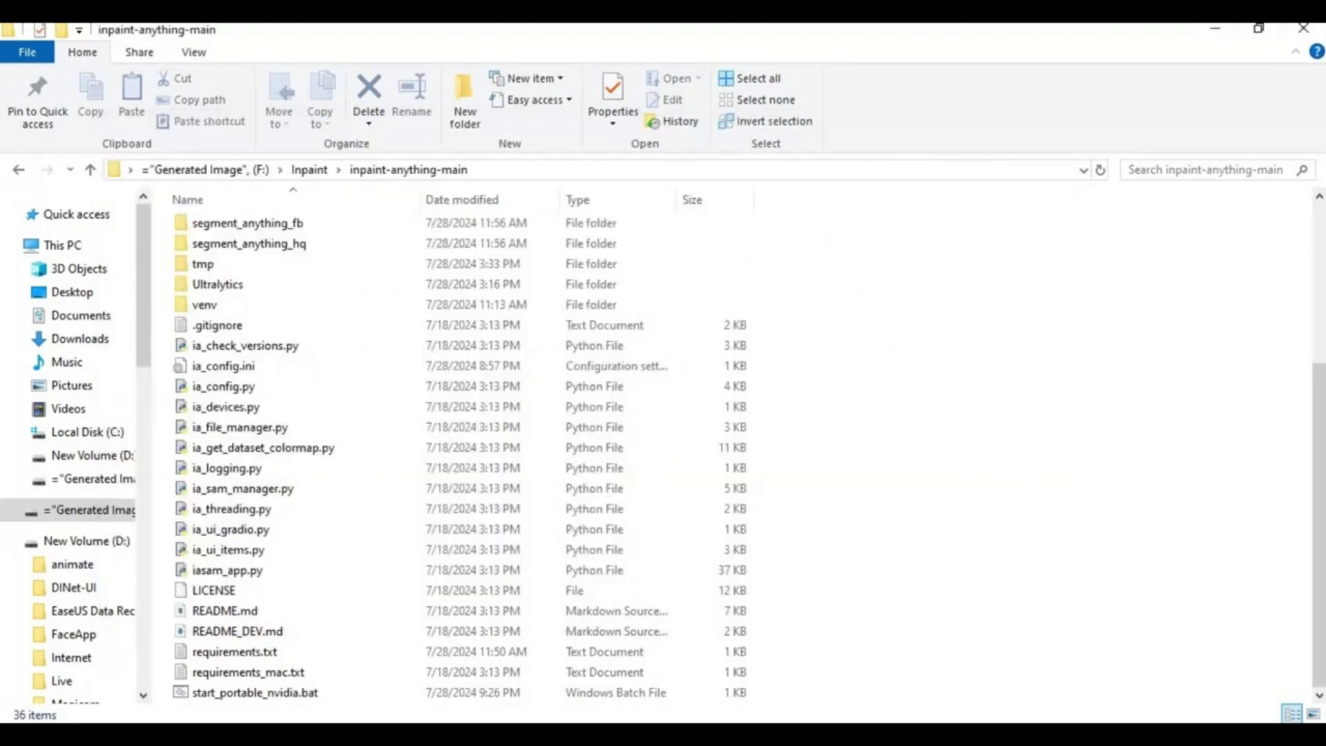
pyautogui.click(684, 657)
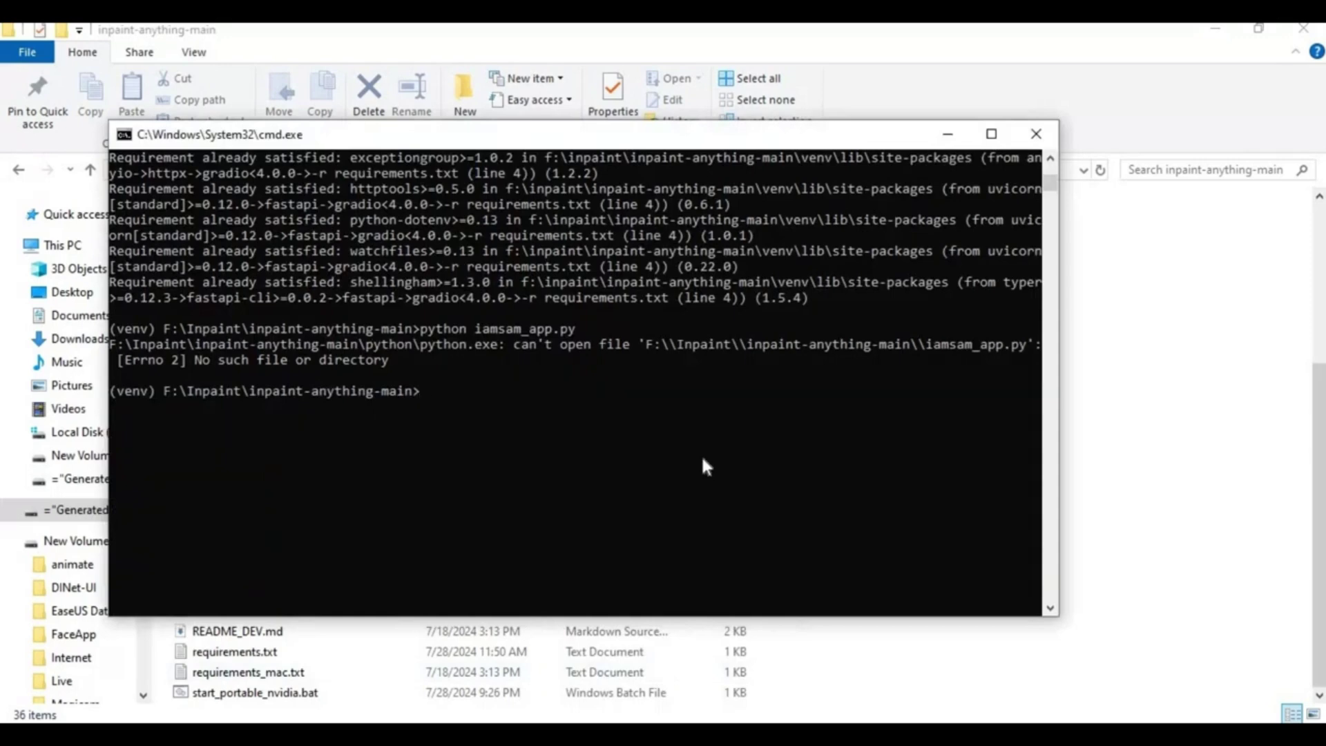
pyautogui.press('Up')
pyautogui.press('Left')
pyautogui.press('Left')
pyautogui.press('Left')
pyautogui.press('Left')
pyautogui.press('Left')
pyautogui.press('Left')
pyautogui.press('Left')
pyautogui.press('Left')
pyautogui.press('Left')
pyautogui.press('Left')
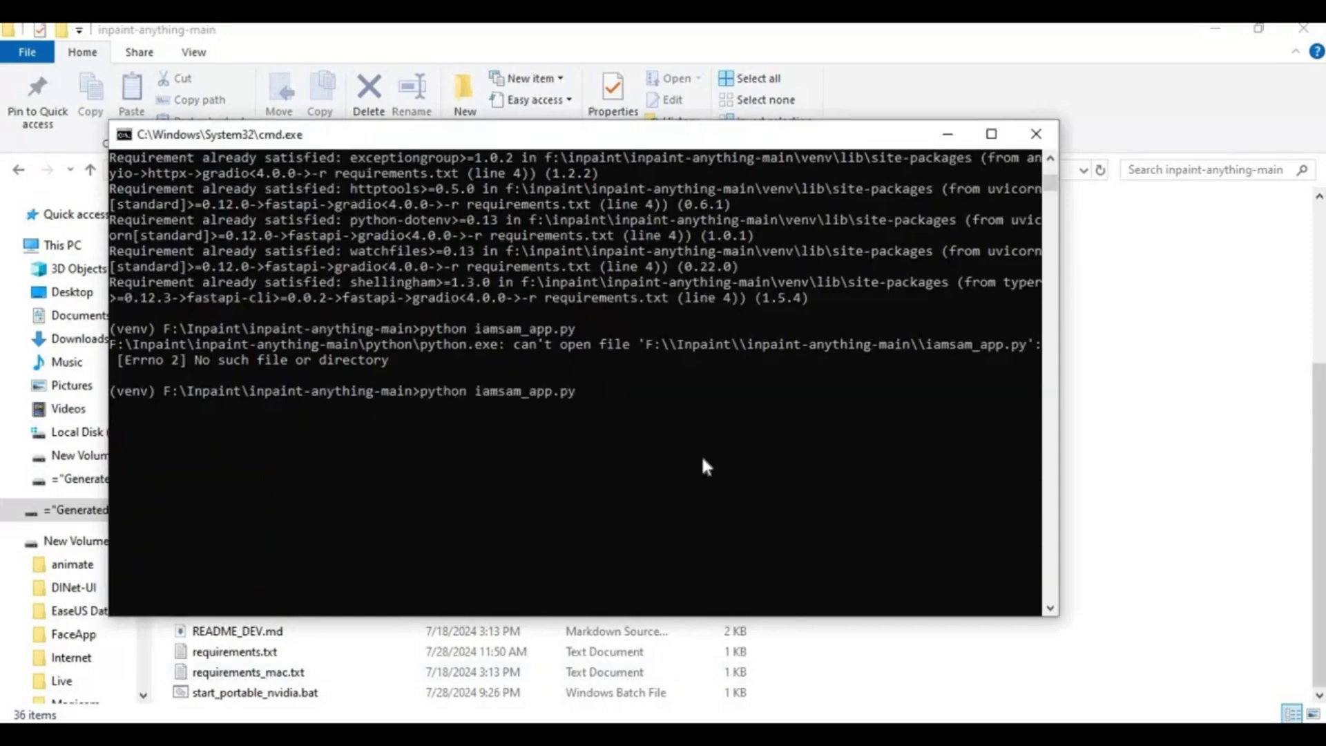
pyautogui.press('BackSpace')
pyautogui.press('Return')
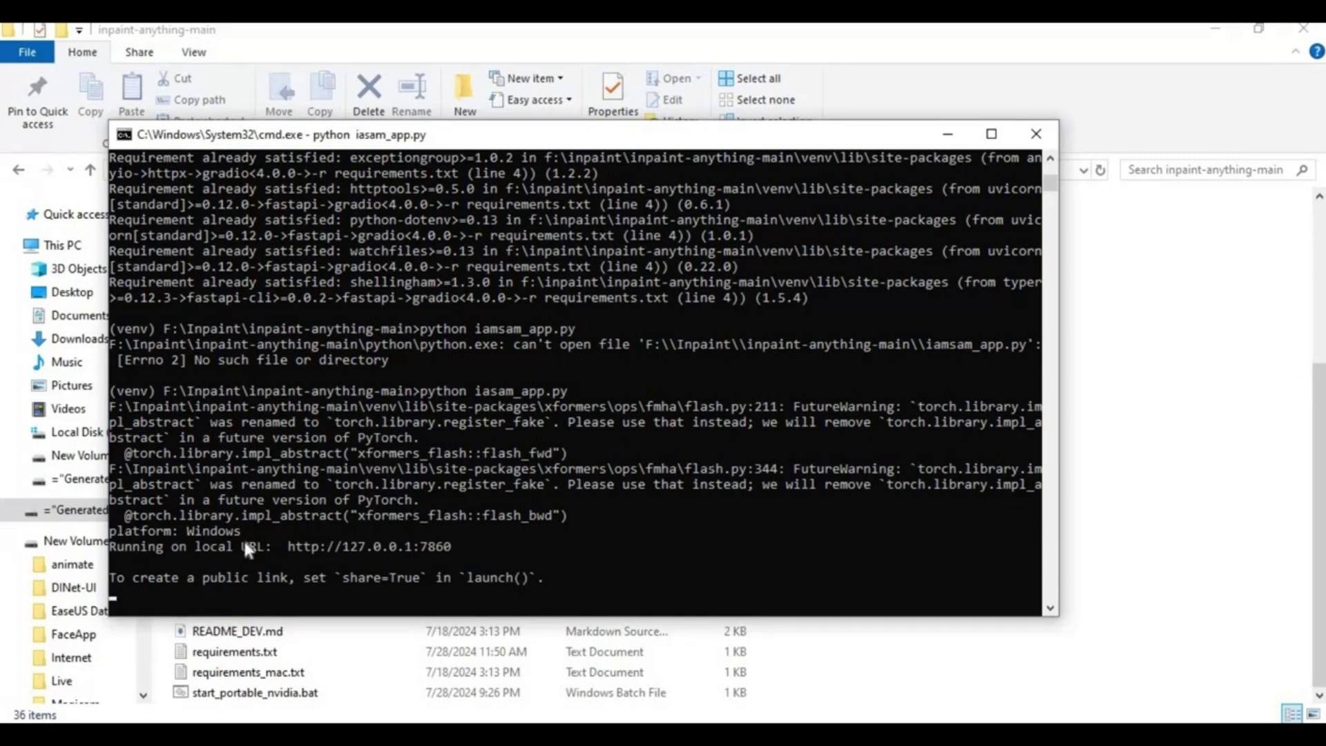
pyautogui.moveTo(450, 543); pyautogui.dragTo(280, 547)
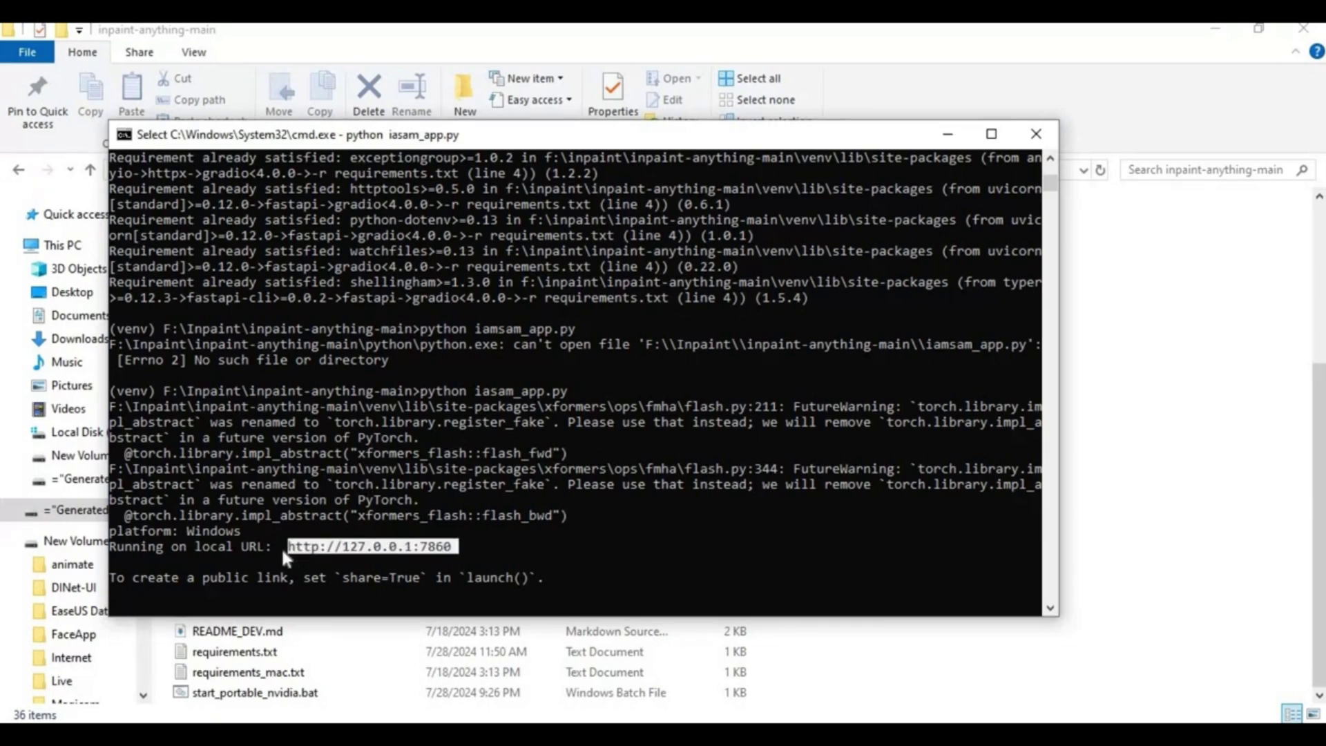
pyautogui.rightClick(280, 546)
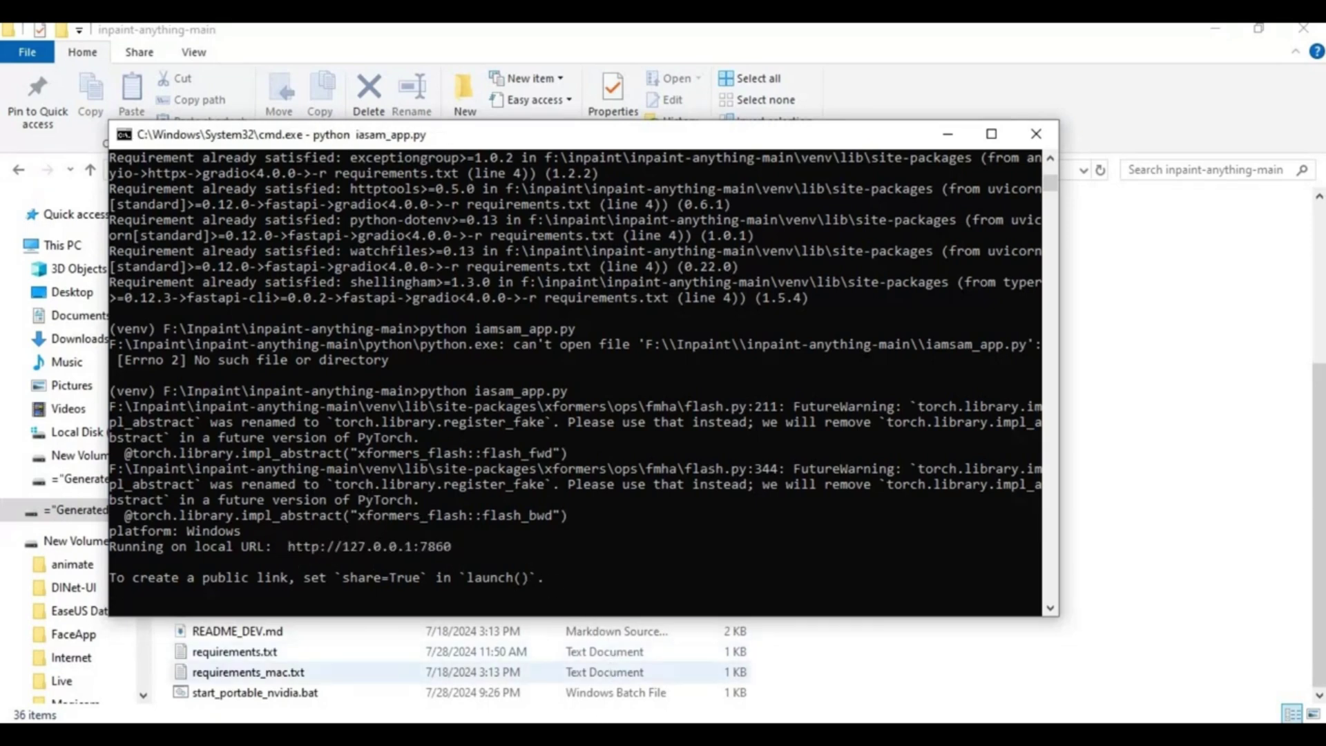
pyautogui.hotkey('alt', 'Tab')
pyautogui.click(290, 39)
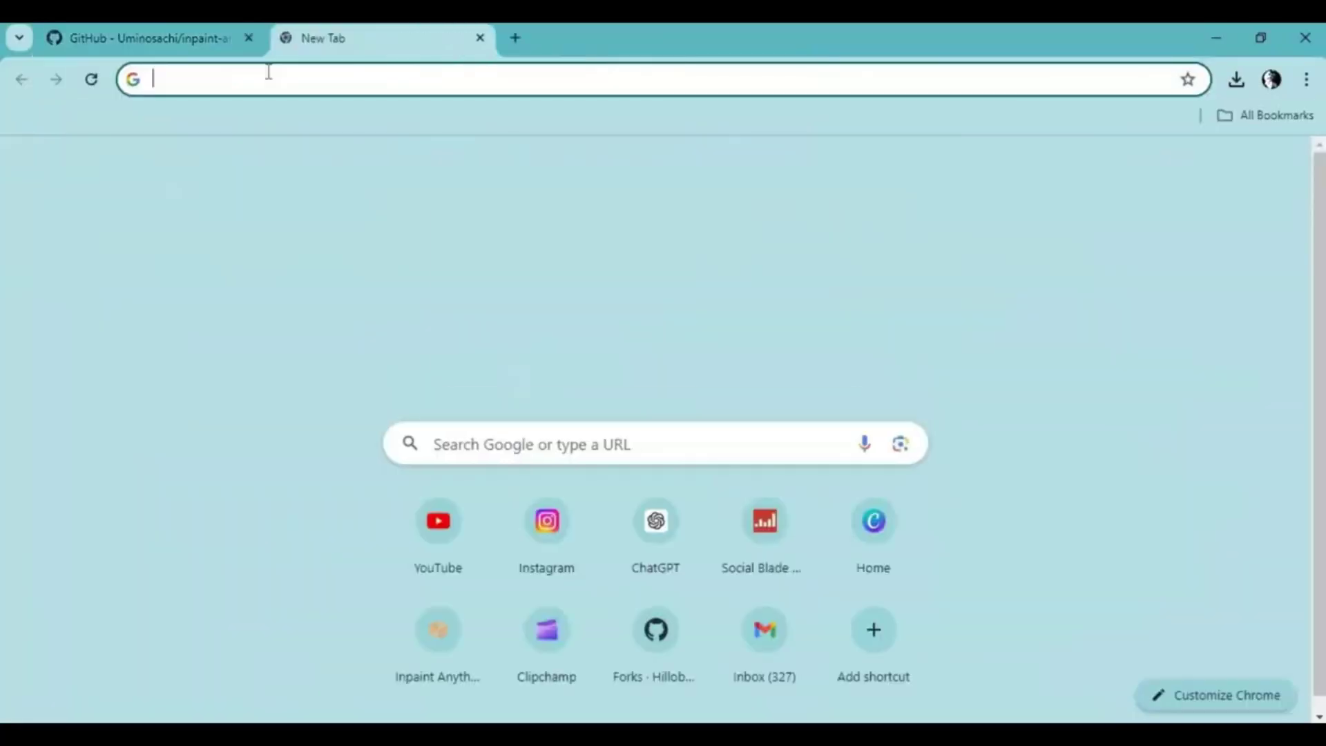
pyautogui.write('http://127.0.0.1:7860')
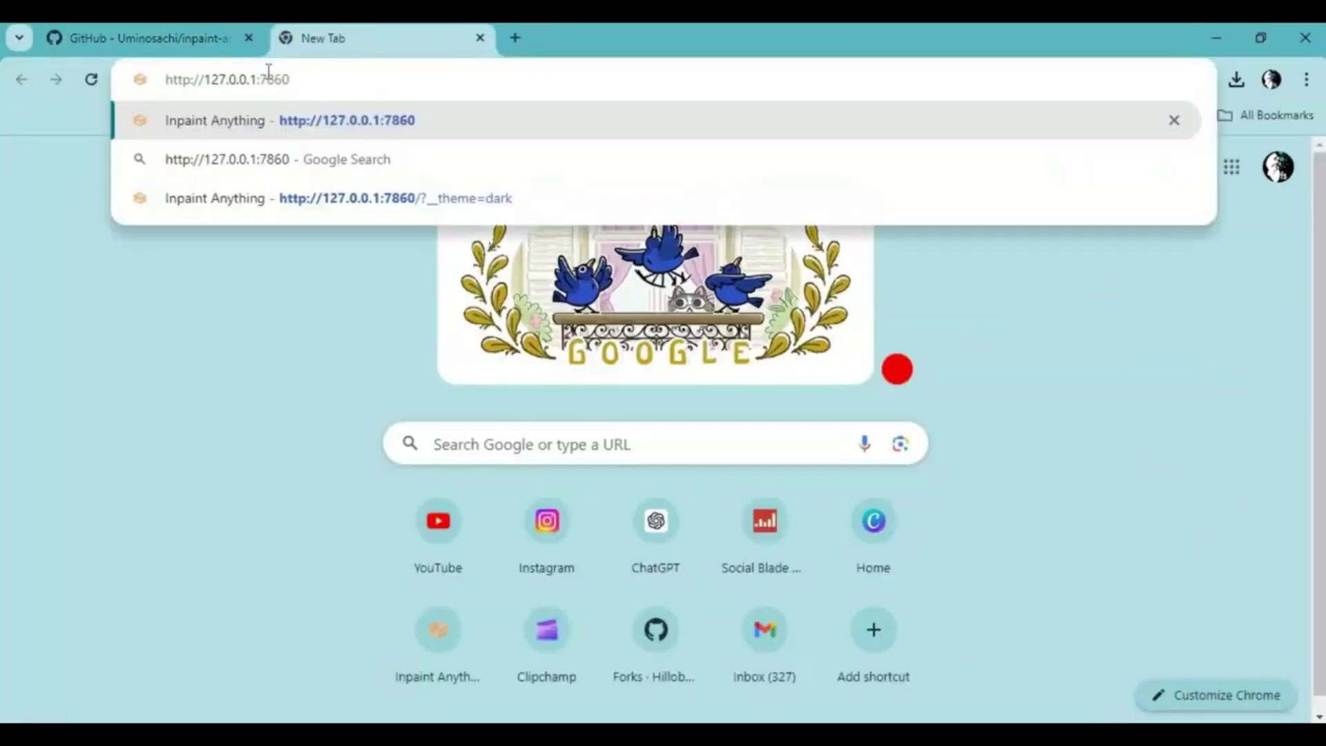
pyautogui.press('Return')
pyautogui.scroll(-15, 841, 259)
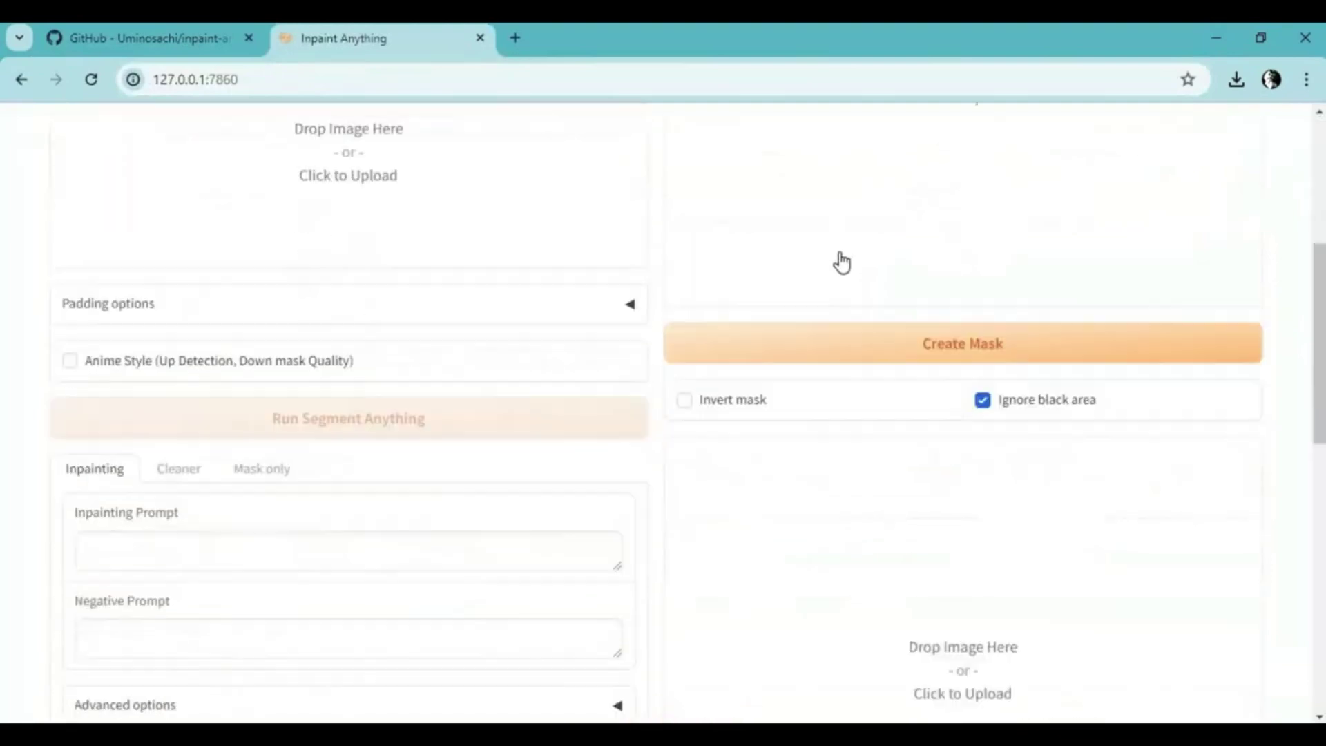
pyautogui.scroll(-3, 841, 263)
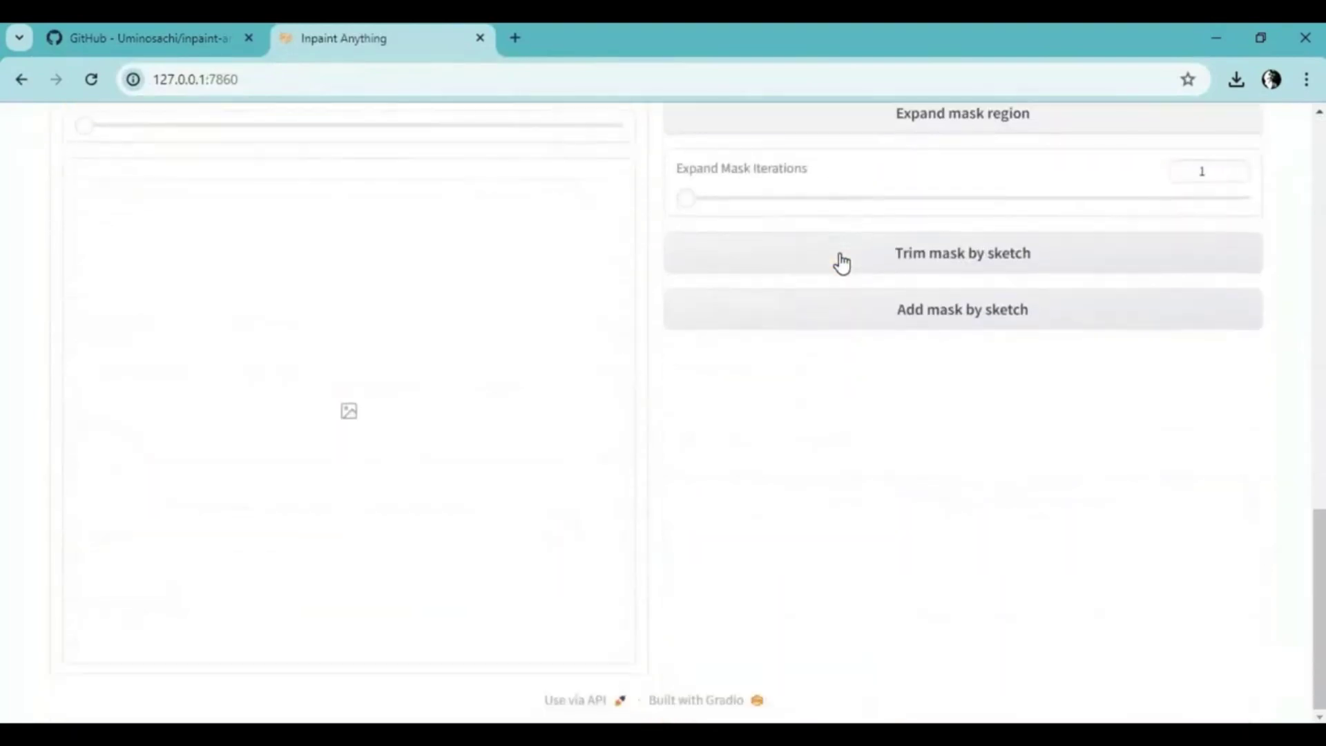
pyautogui.scroll(12, 842, 263)
pyautogui.scroll(2, 842, 263)
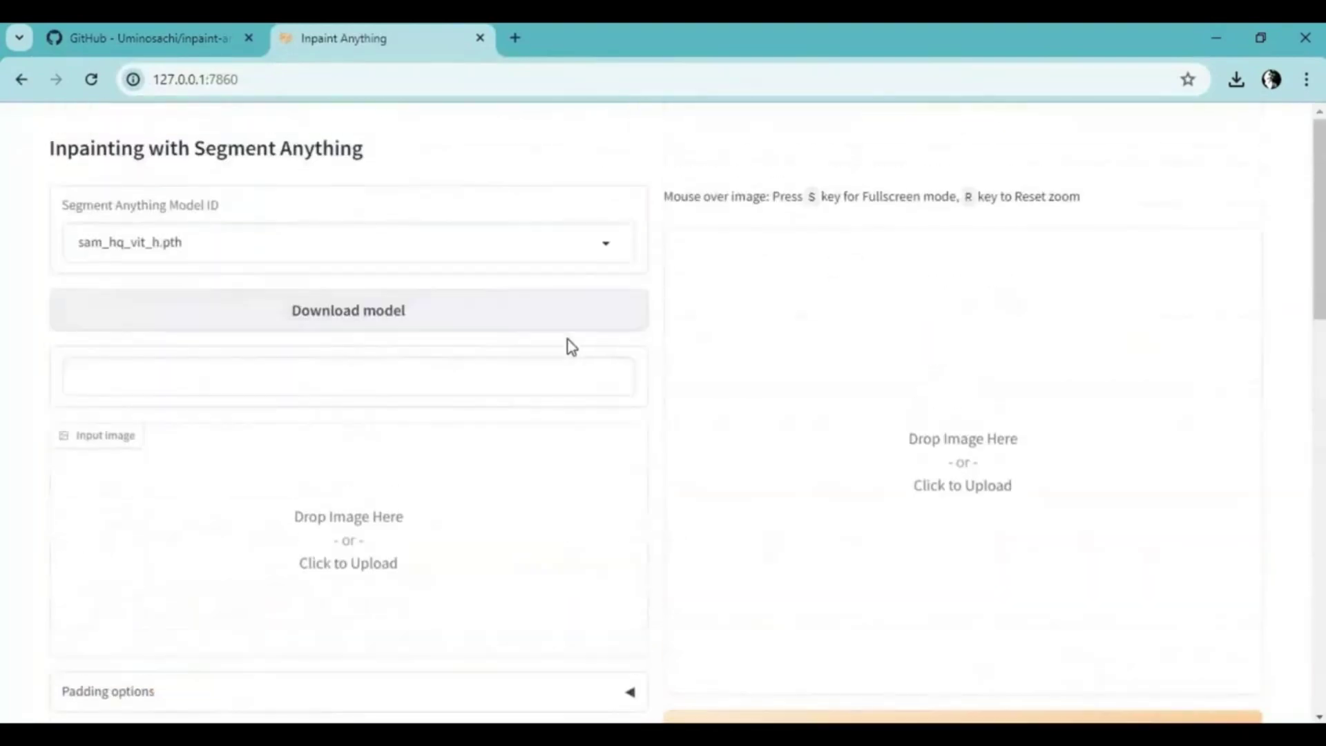
# - Close the Inpaint Anything browser tab and the running server console, returning to the F: drive folder
pyautogui.click(480, 38)
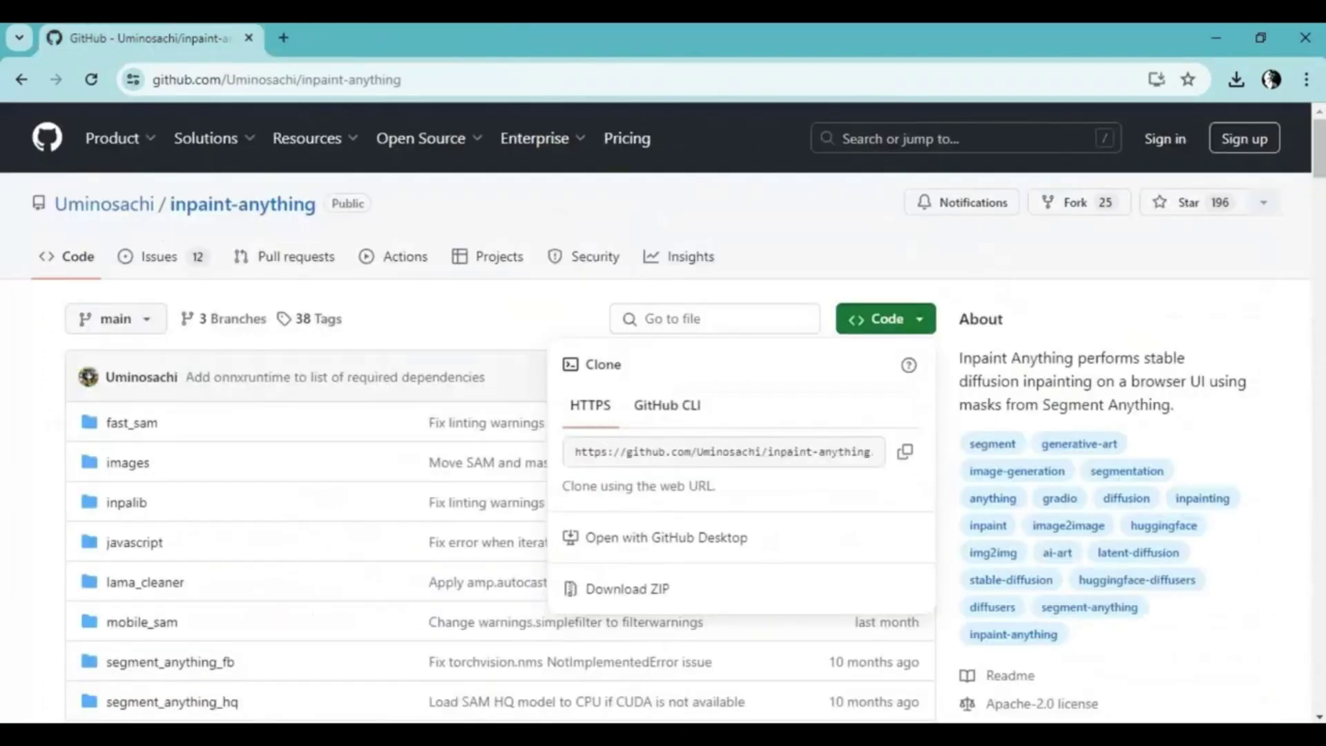
pyautogui.hotkey('alt', 'Tab')
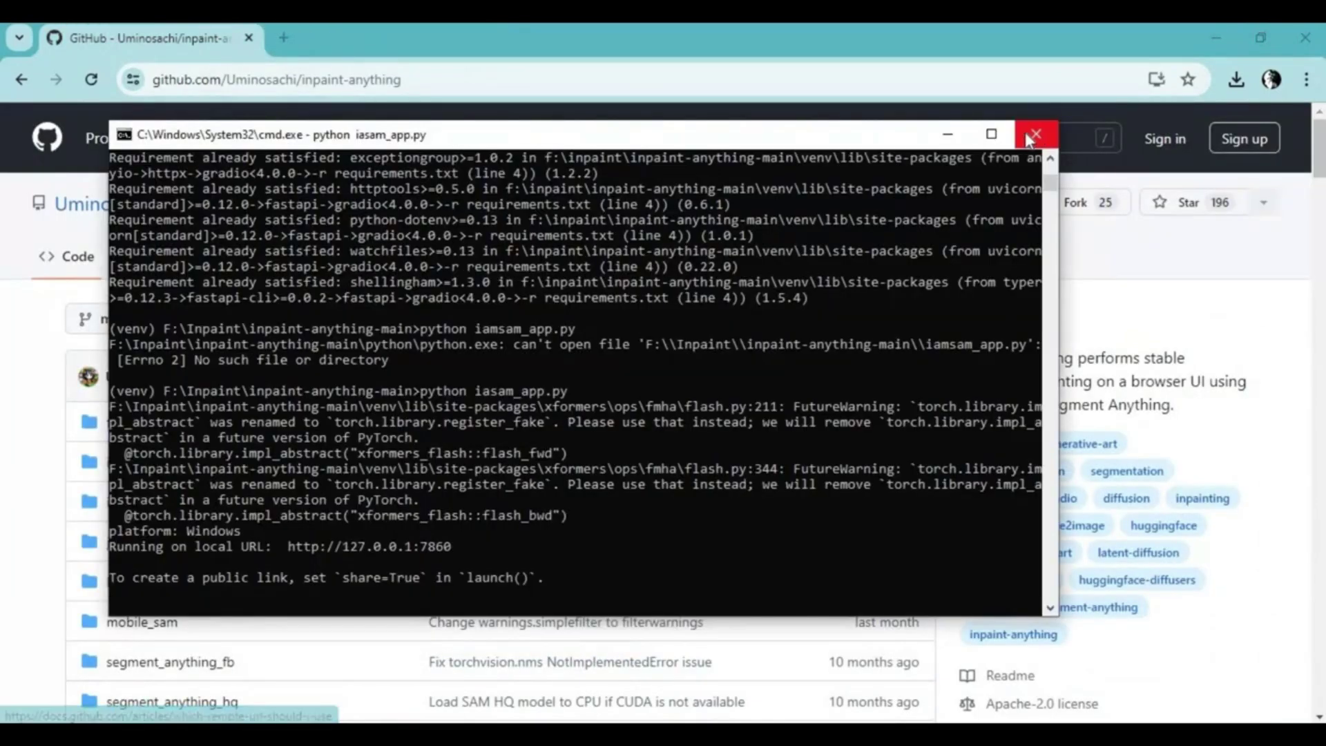
pyautogui.hotkey('alt', 'Tab')
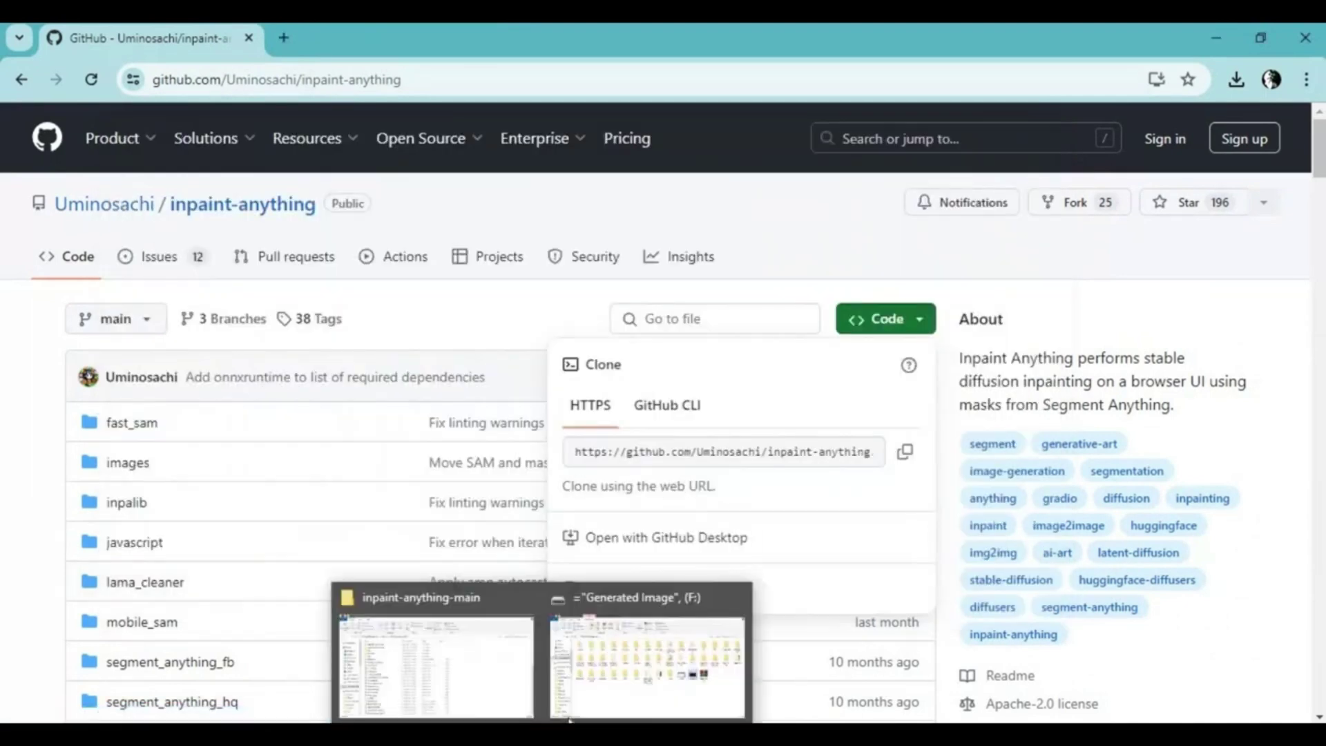
pyautogui.click(613, 674)
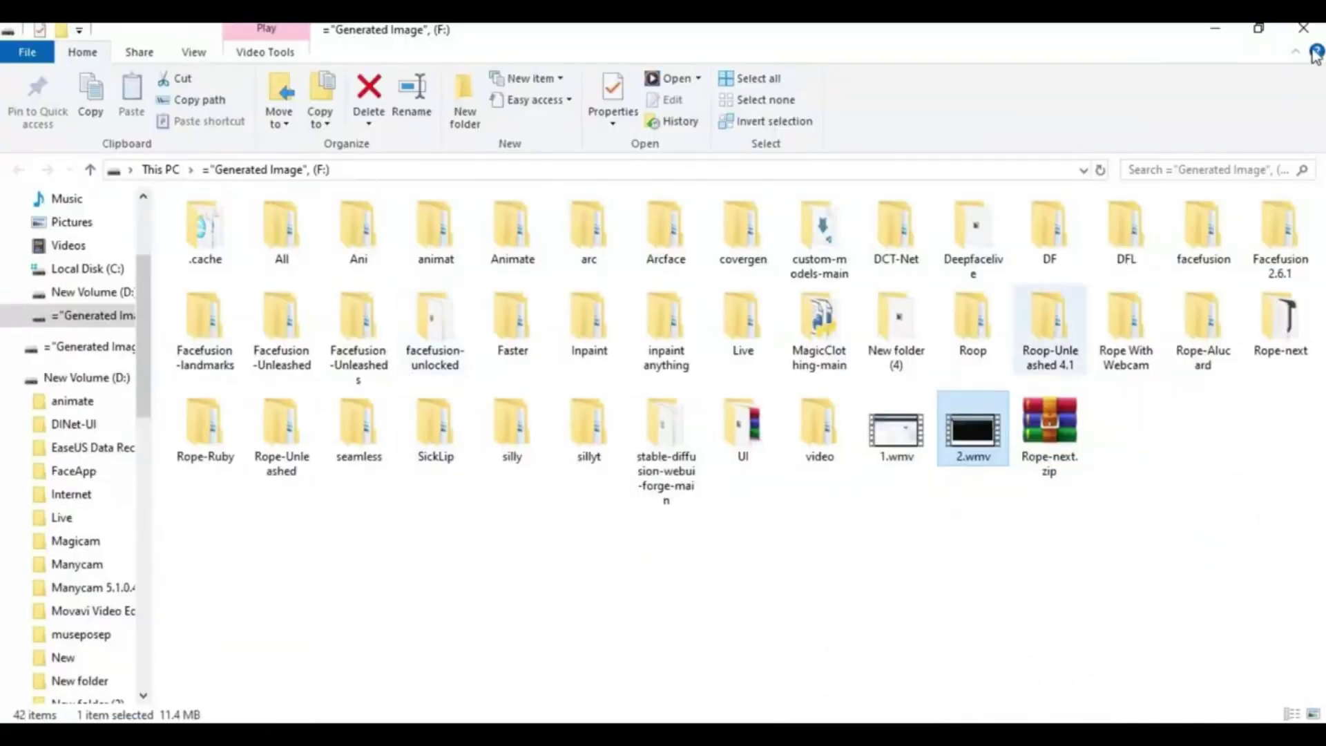
# - Open a Command Prompt in F:\Inpaint\inpaint-anything-main via its address bar and begin typing venv\scripts\activate
pyautogui.click(1304, 29)
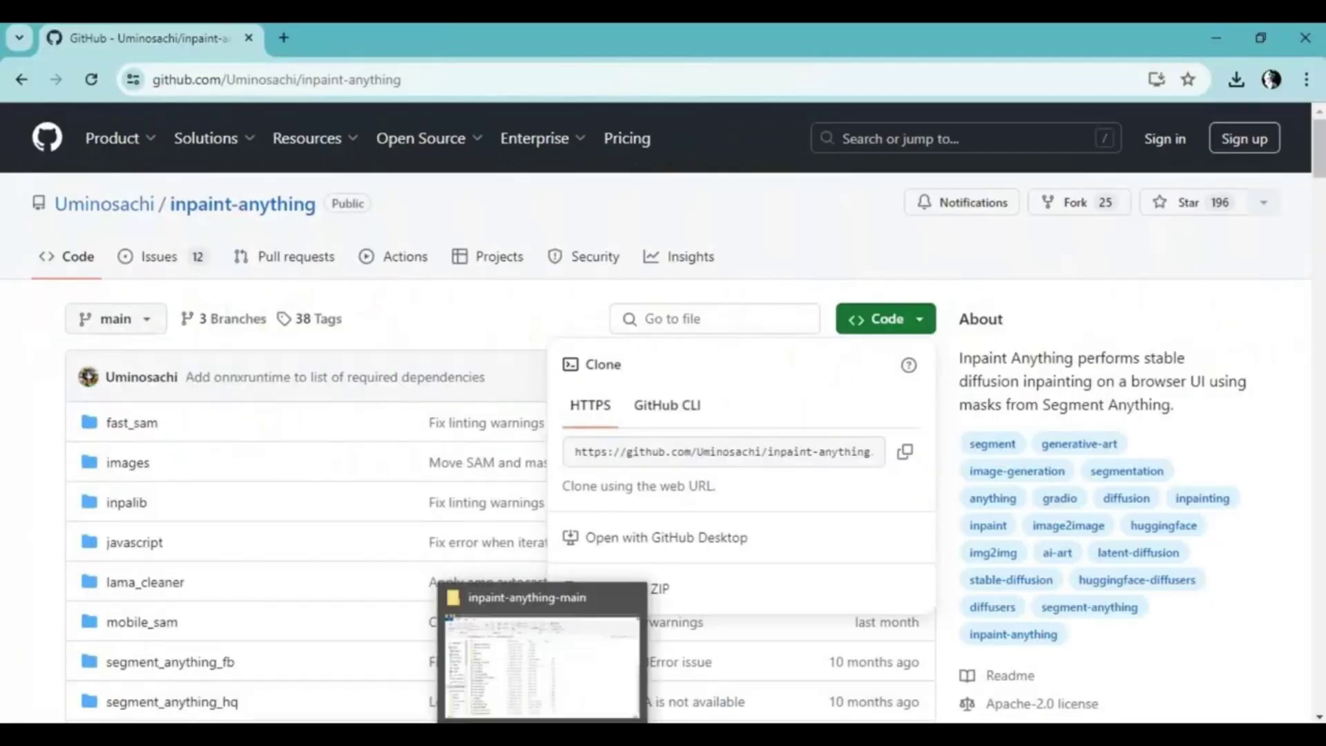
pyautogui.click(542, 666)
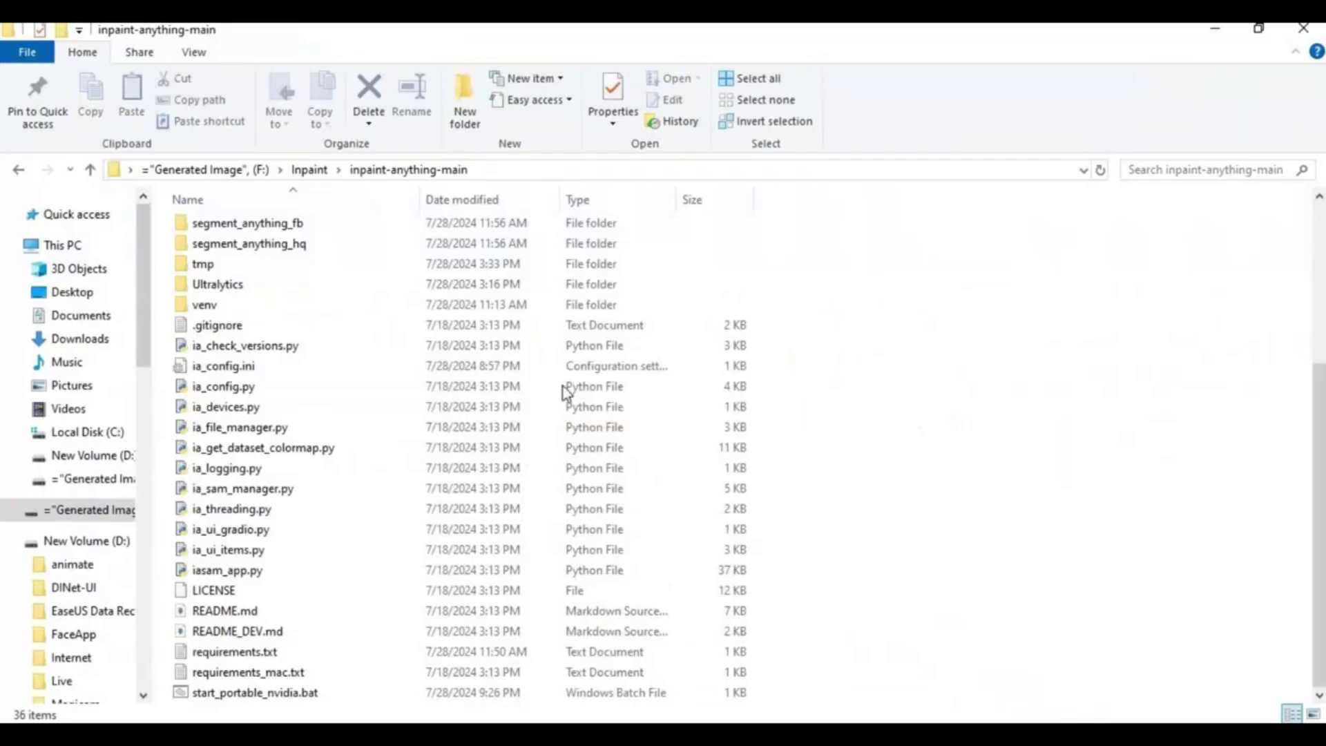
pyautogui.click(580, 168)
pyautogui.write('cmd')
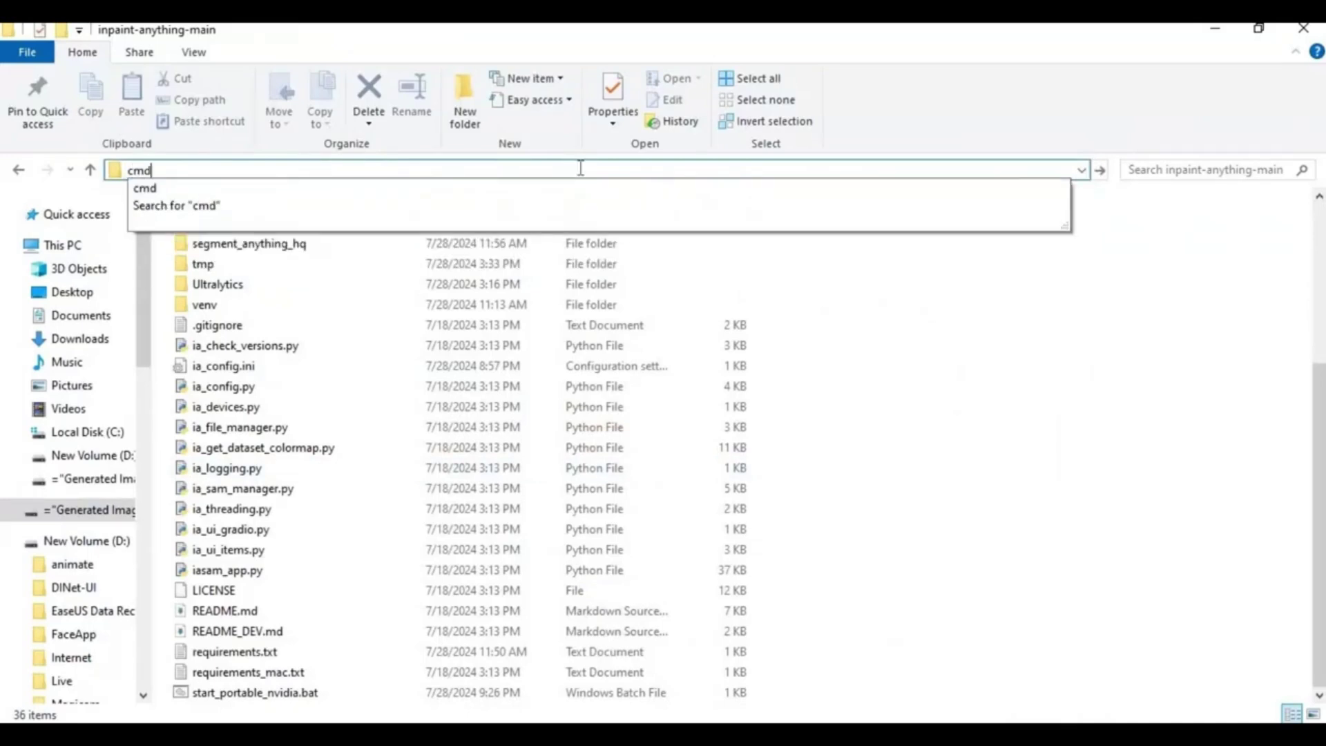
pyautogui.press('Return')
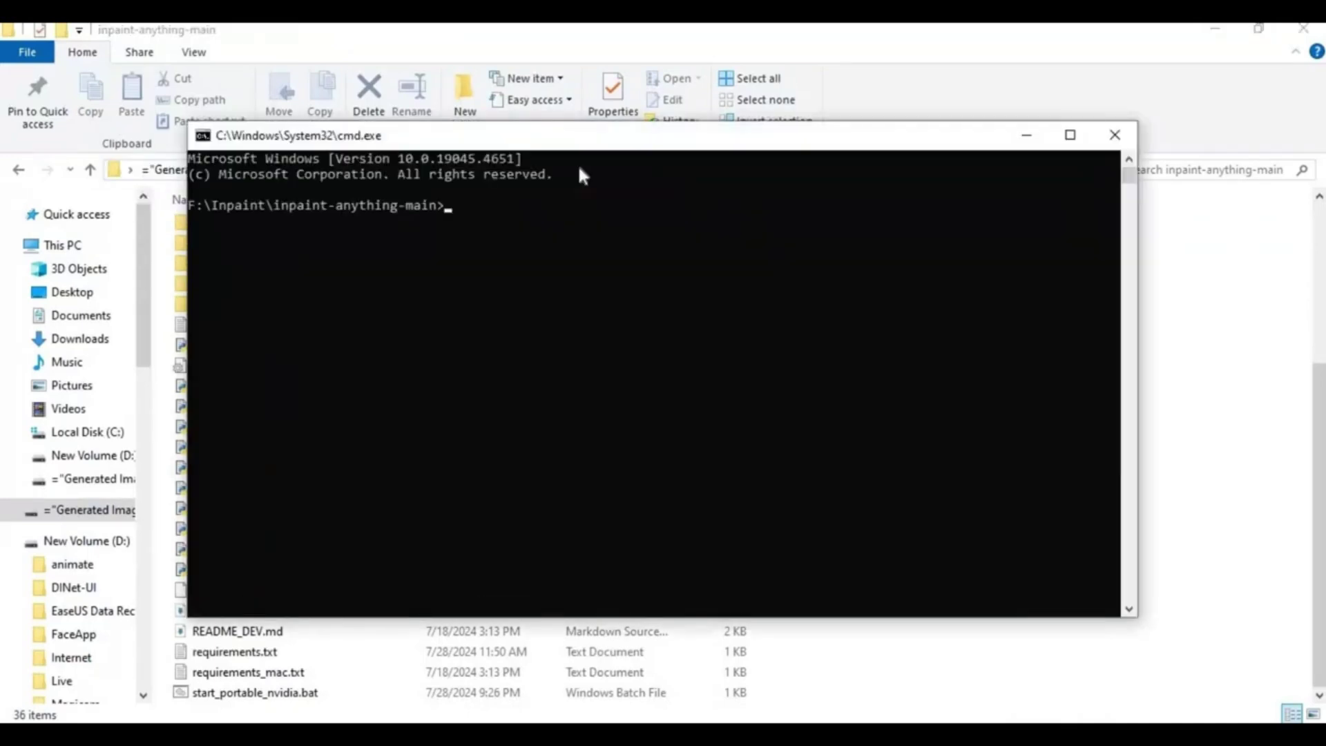
pyautogui.write('venv\\scripts\\activate')
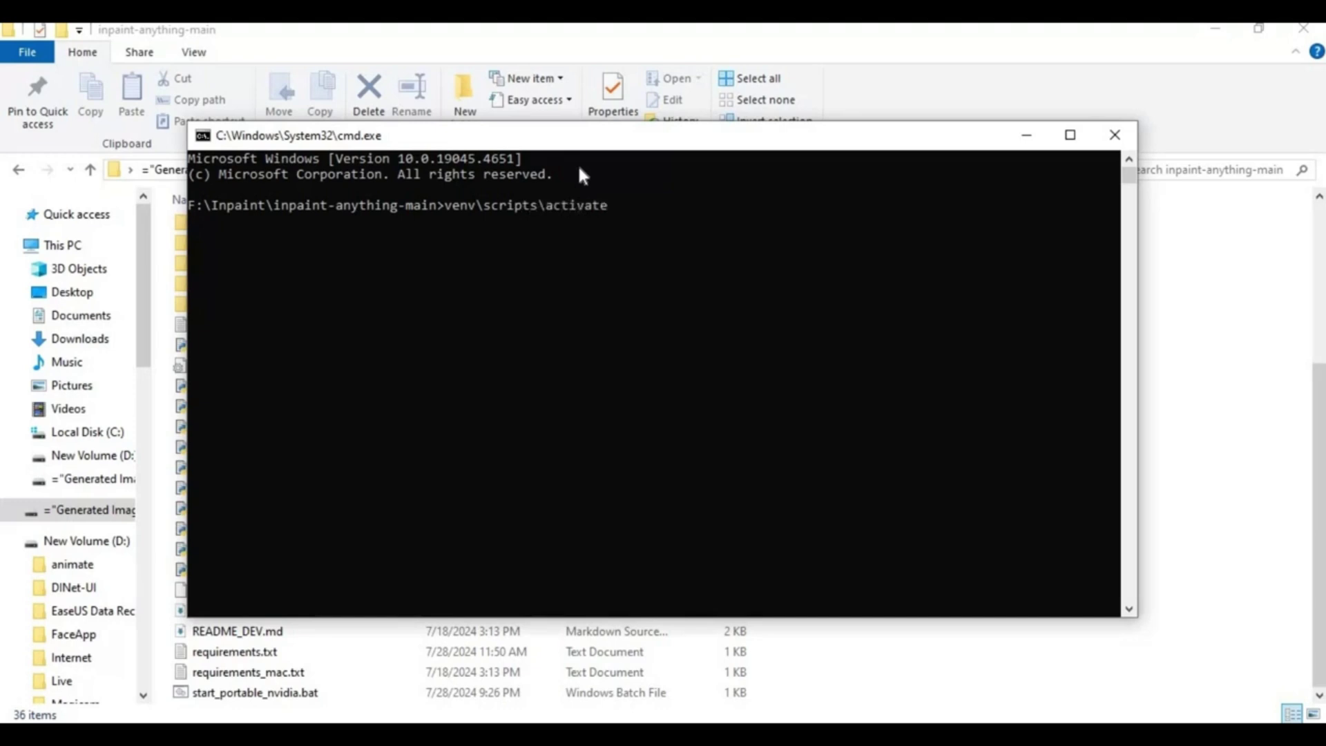
pyautogui.press('Return')
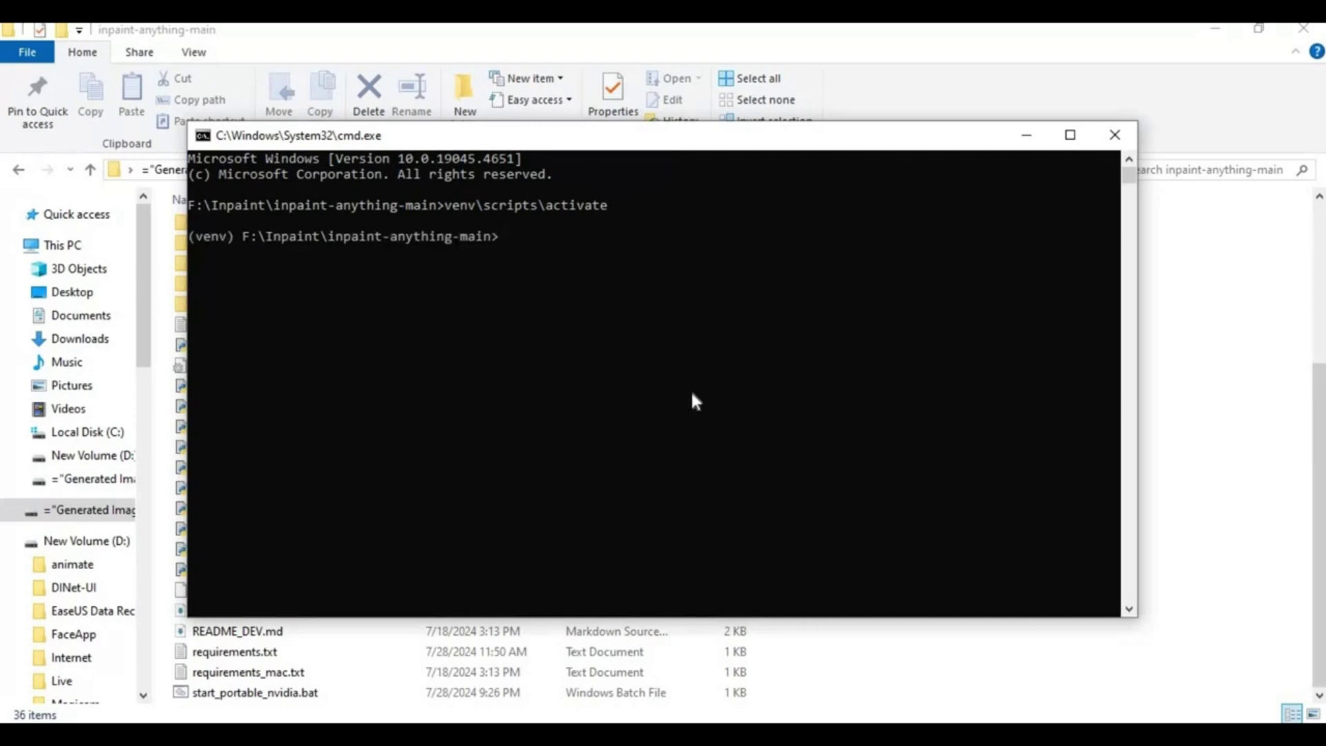
pyautogui.write('python iasam_app.py')
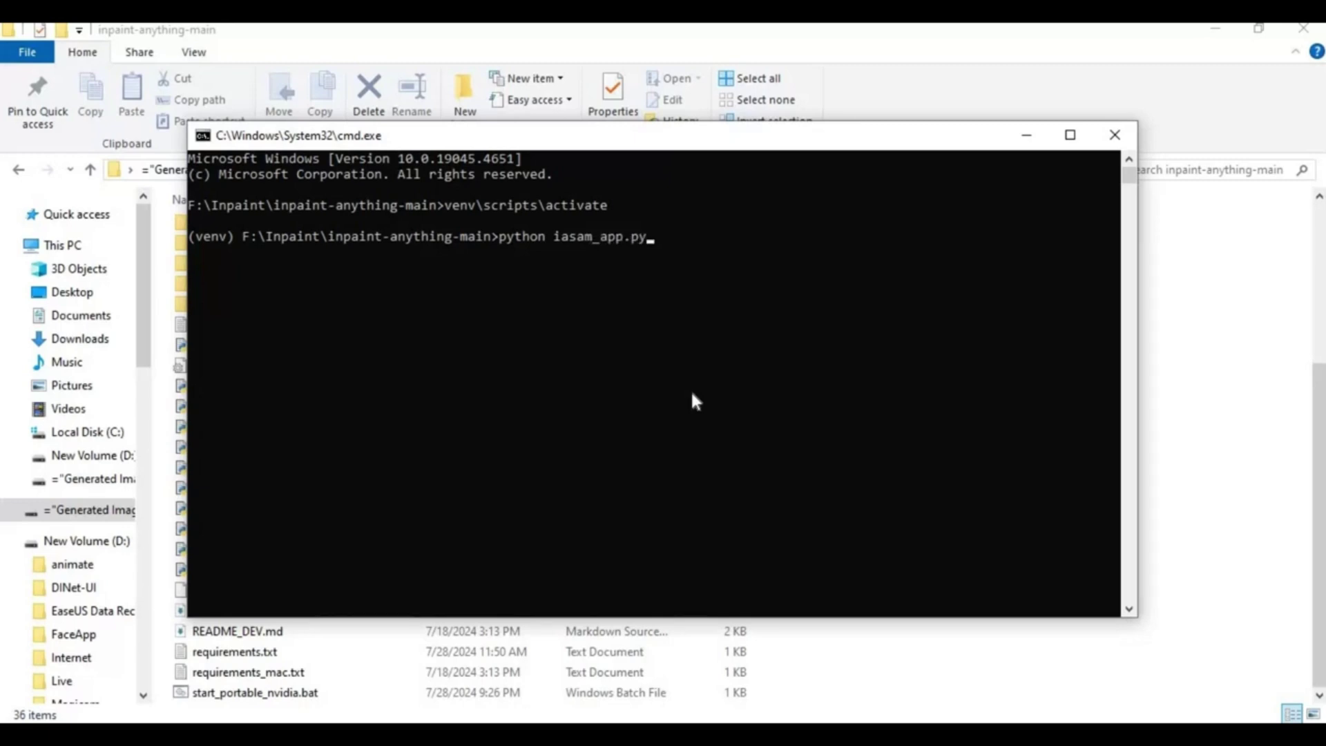
pyautogui.press('Return')
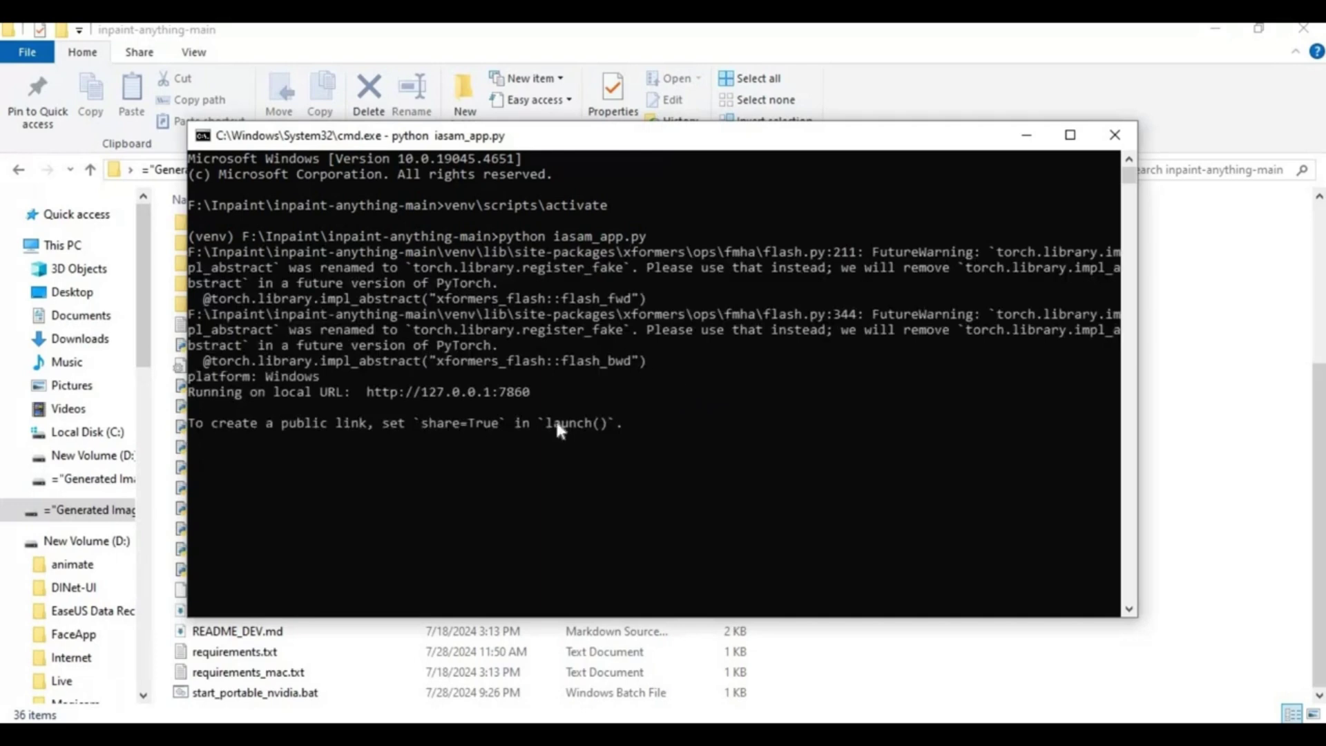
pyautogui.moveTo(535, 391); pyautogui.dragTo(361, 392)
pyautogui.hotkey('ctrl', 'c')
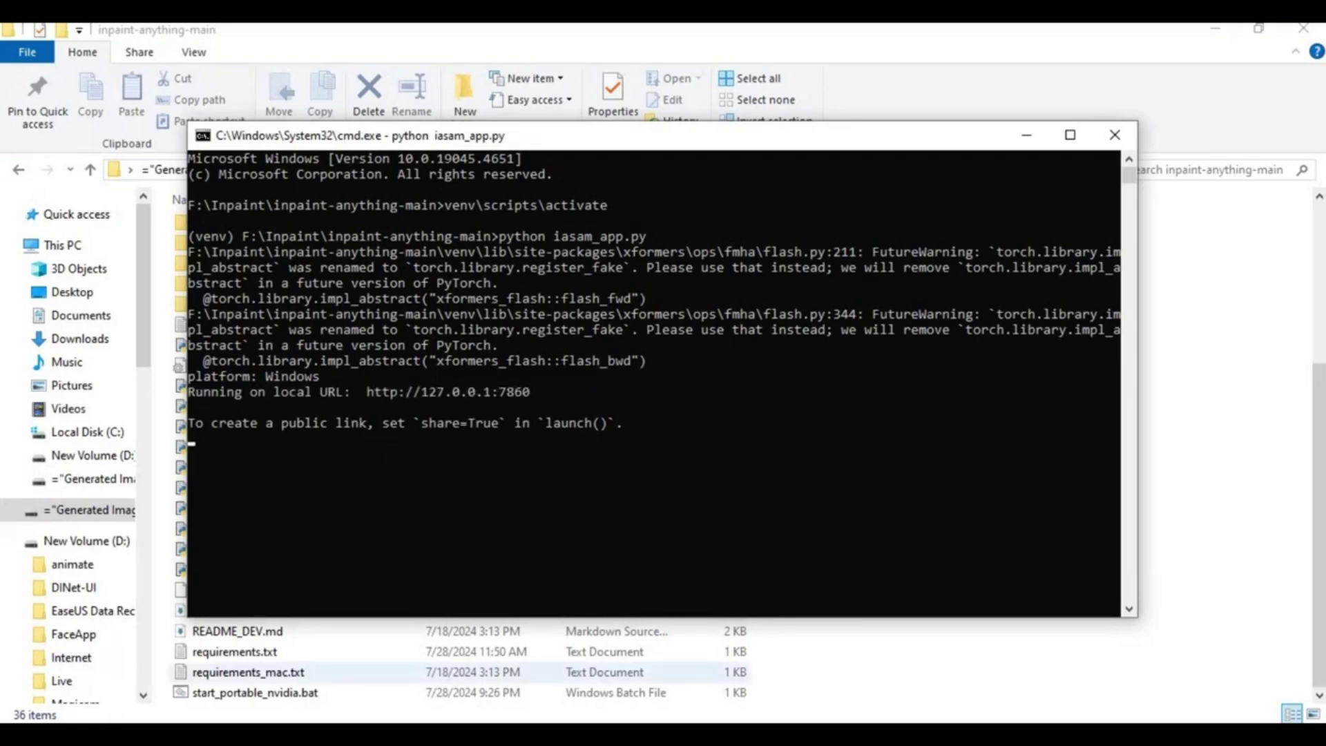
# - Load the Inpaint Anything page at 127.0.0.1:7860 in Chrome
pyautogui.click(589, 666)
pyautogui.click(284, 37)
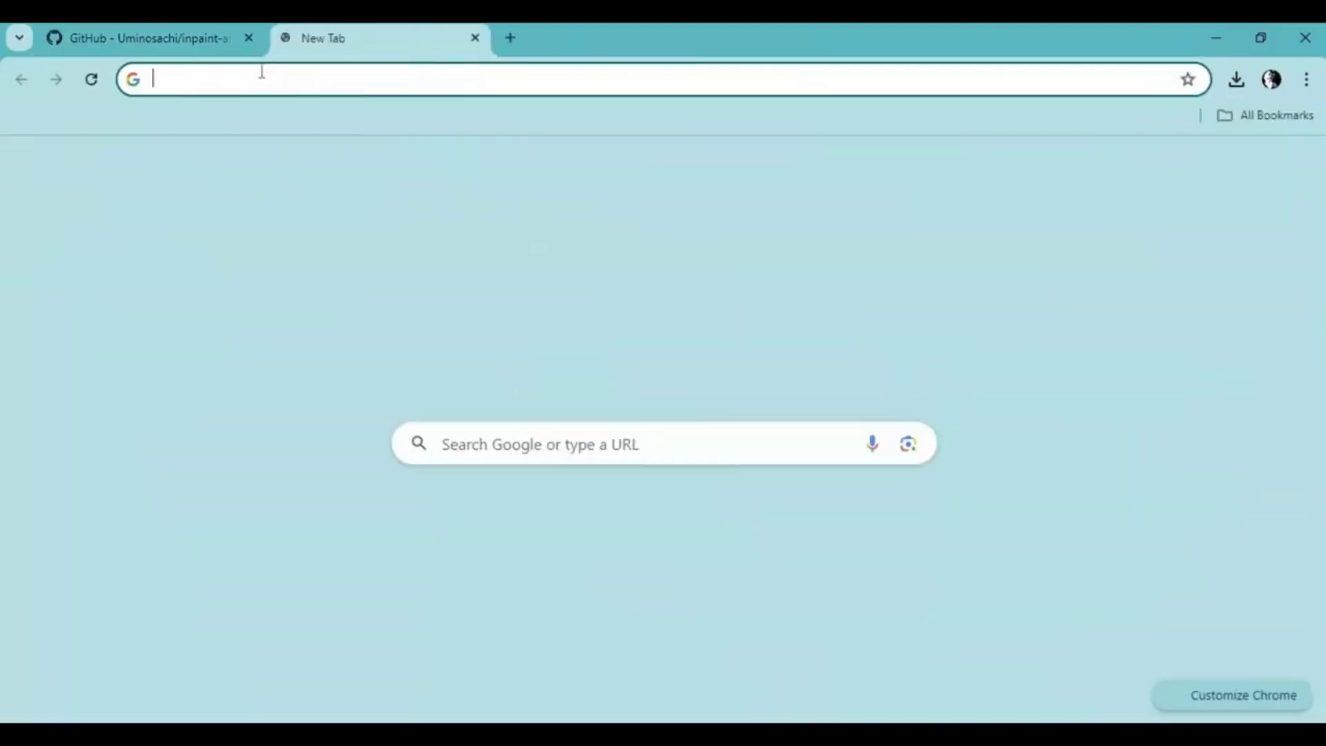
pyautogui.click(259, 74)
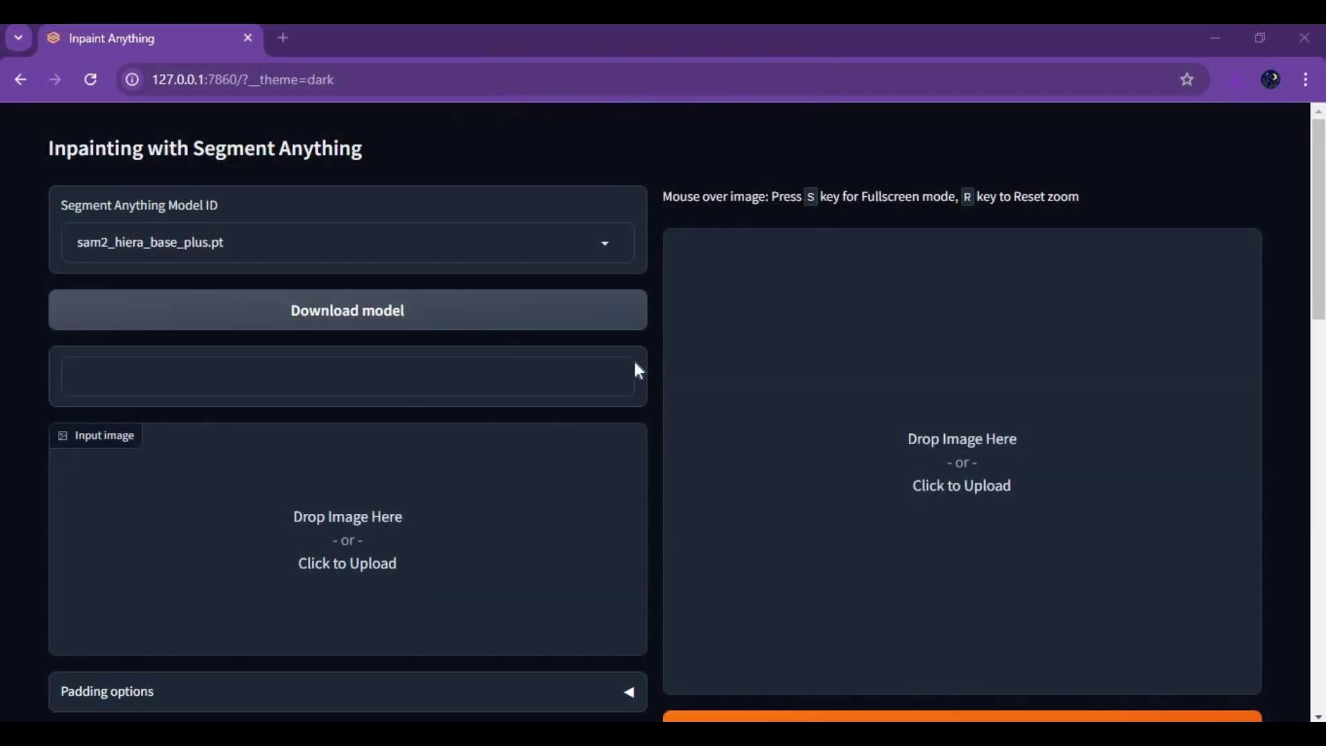
# - Choose sam2_hiera_large.pt as the Segment Anything model
pyautogui.click(275, 242)
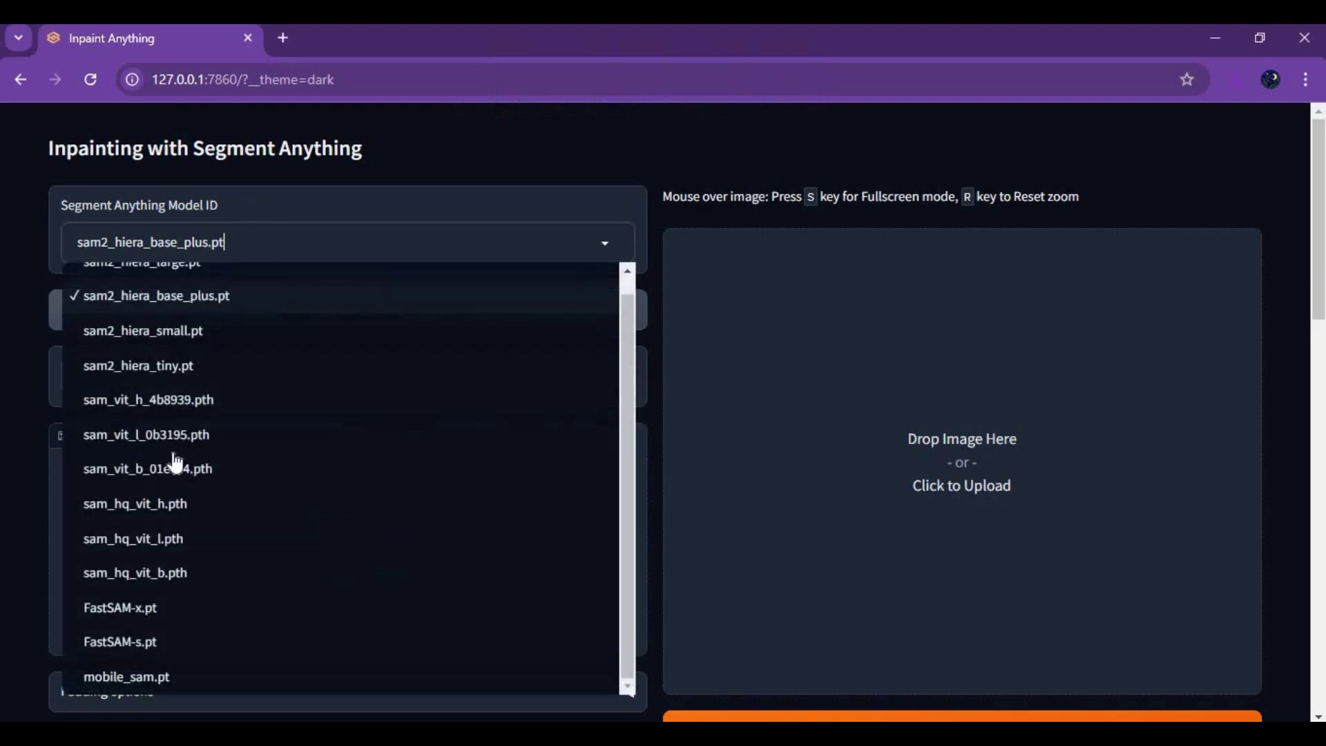
pyautogui.scroll(1, 186, 387)
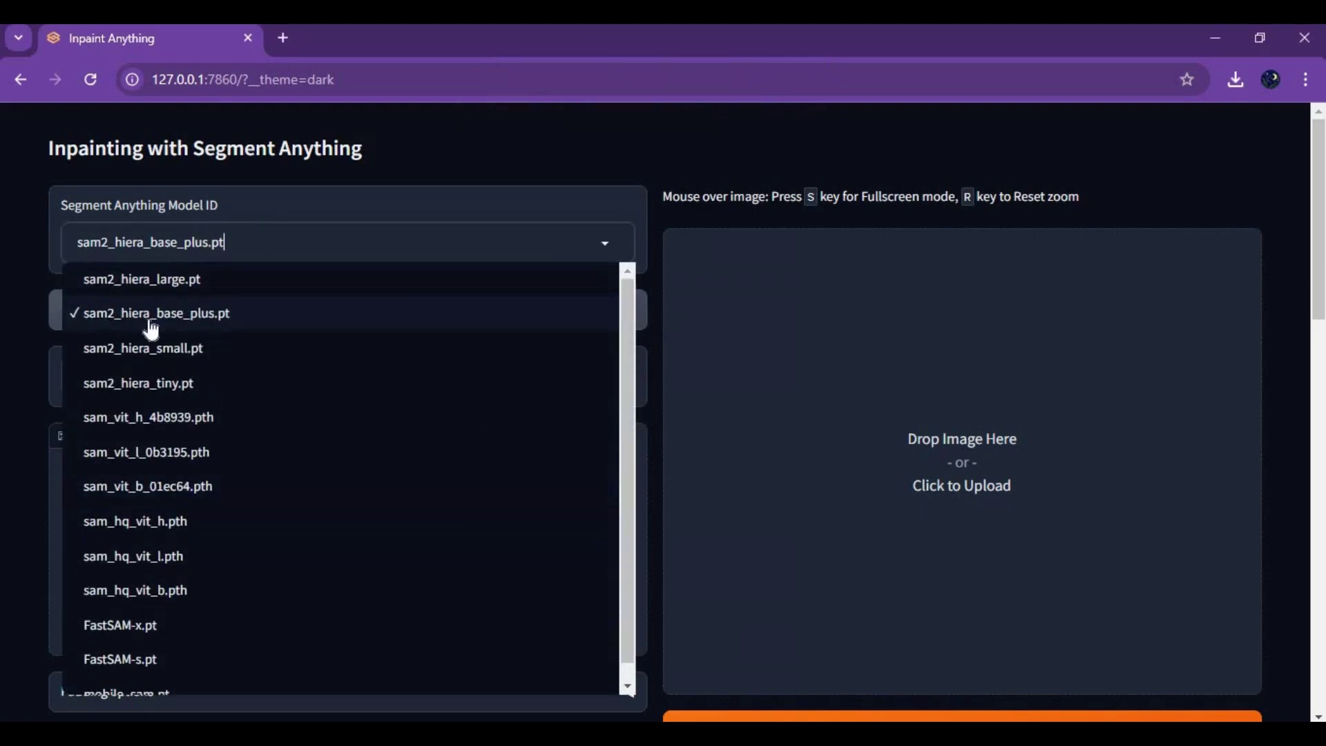
pyautogui.click(172, 279)
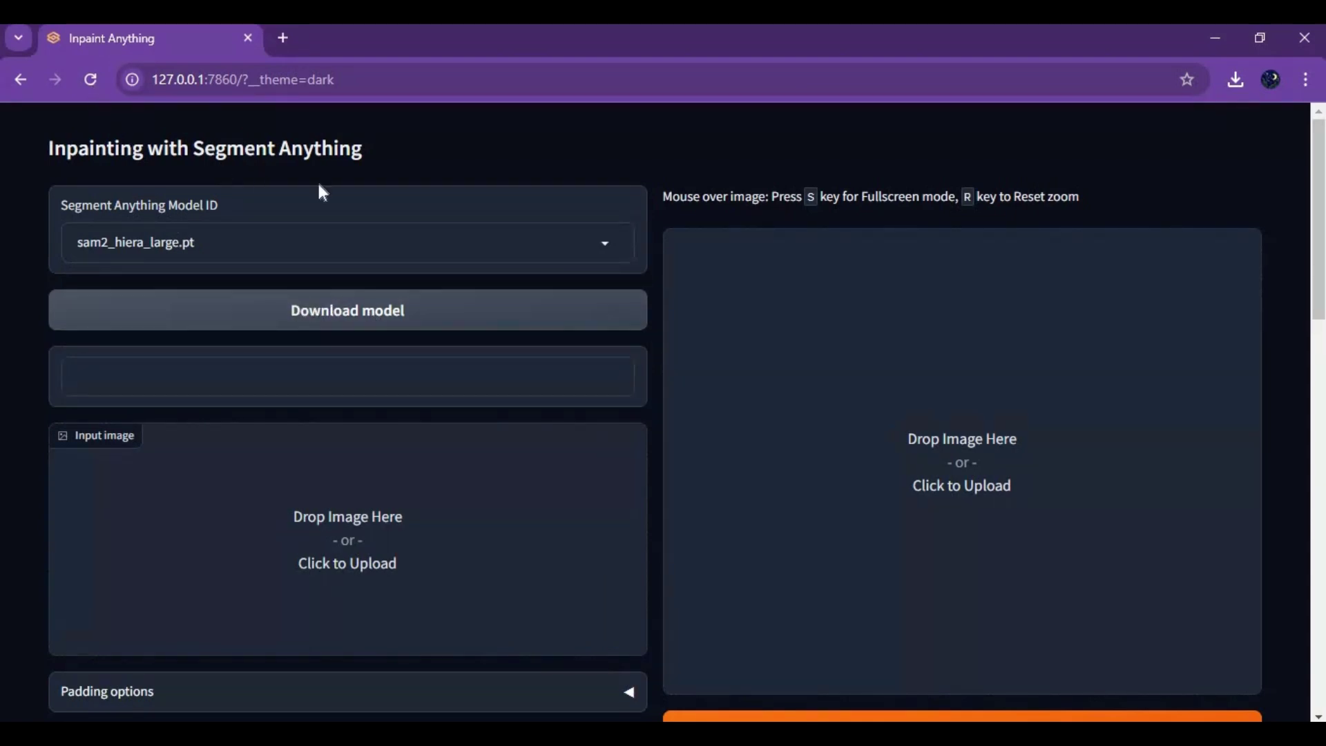
pyautogui.scroll(-4, 377, 221)
# - Upload the red-haired portrait 06.png as the input image
pyautogui.click(355, 270)
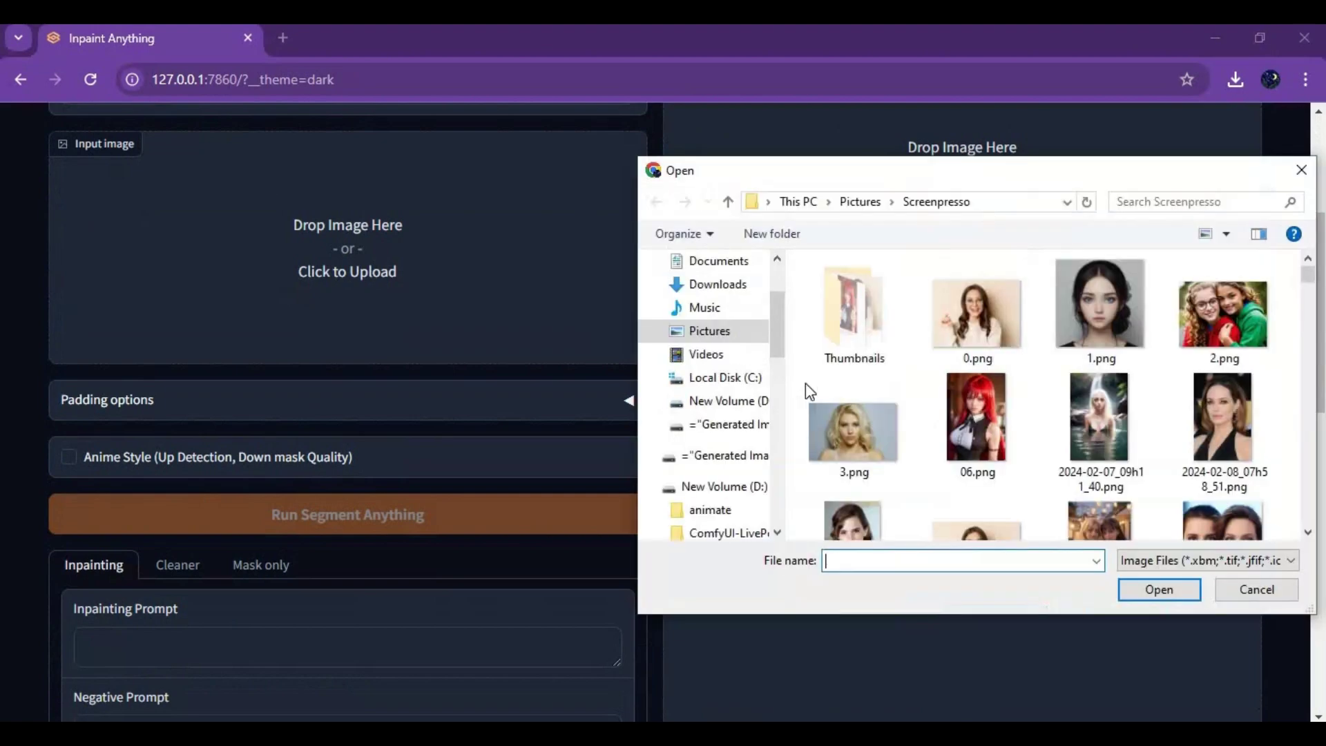
pyautogui.doubleClick(977, 415)
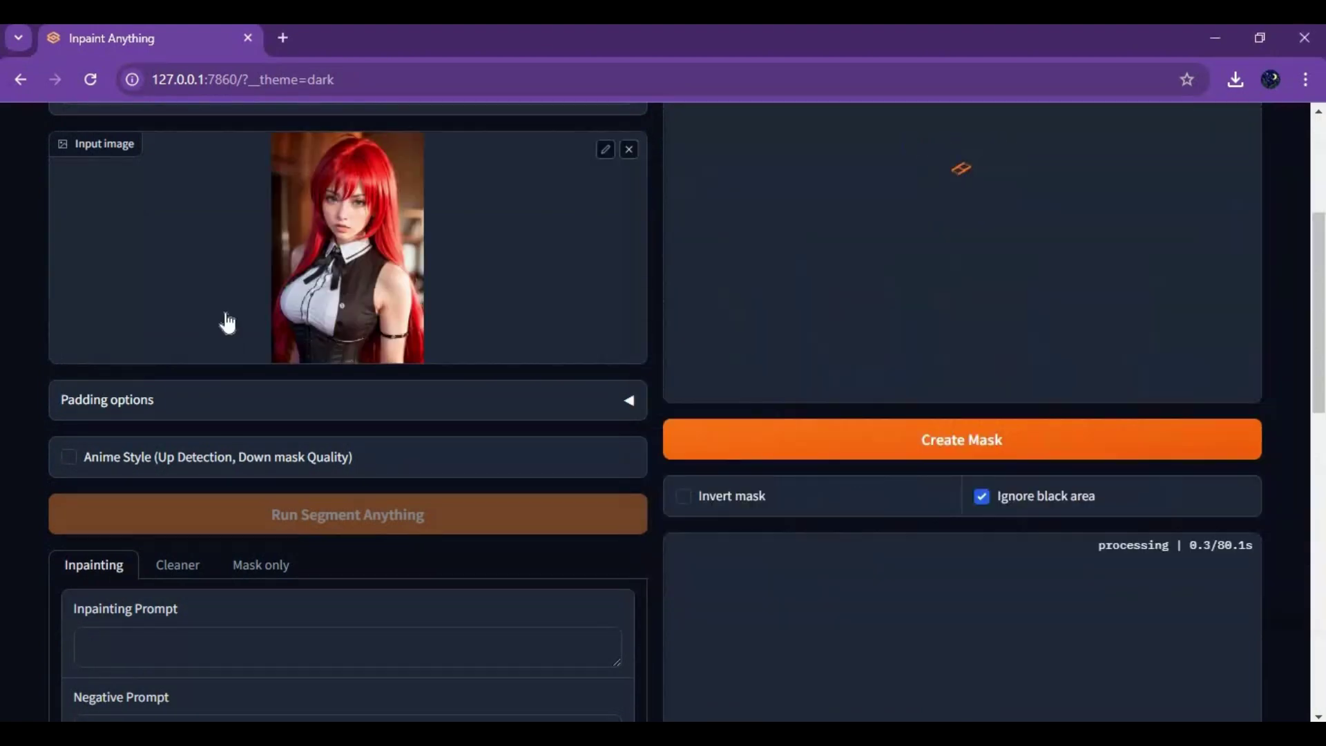
pyautogui.scroll(-5, 110, 380)
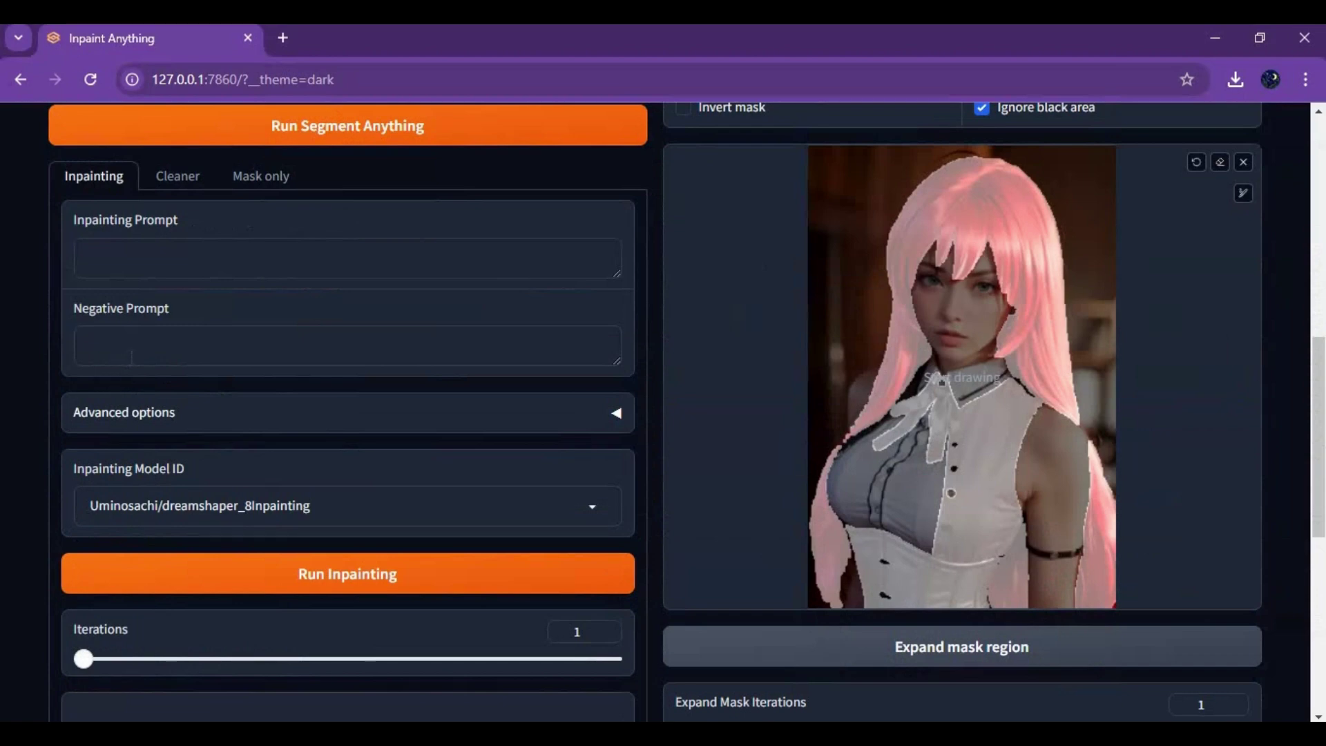
pyautogui.scroll(4, 383, 442)
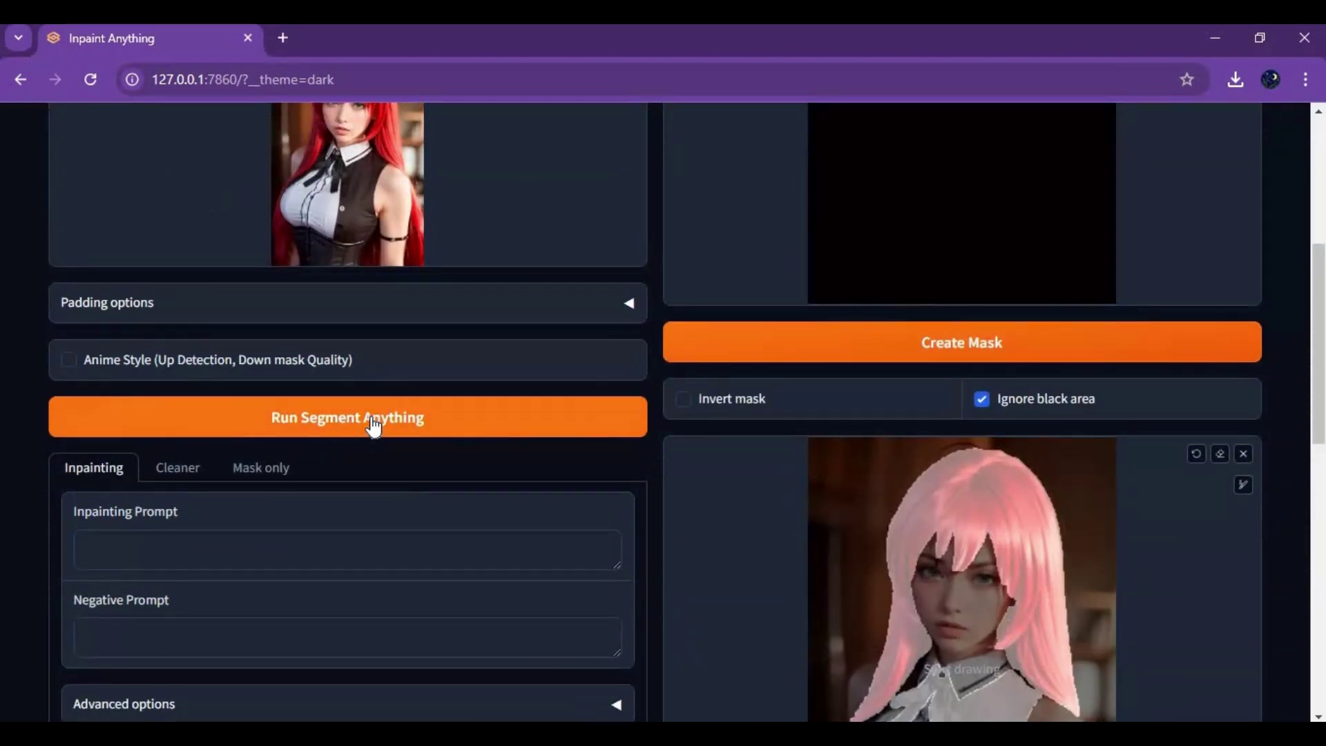
# - Run Segment Anything to produce the portrait's colour segmentation map
pyautogui.click(374, 428)
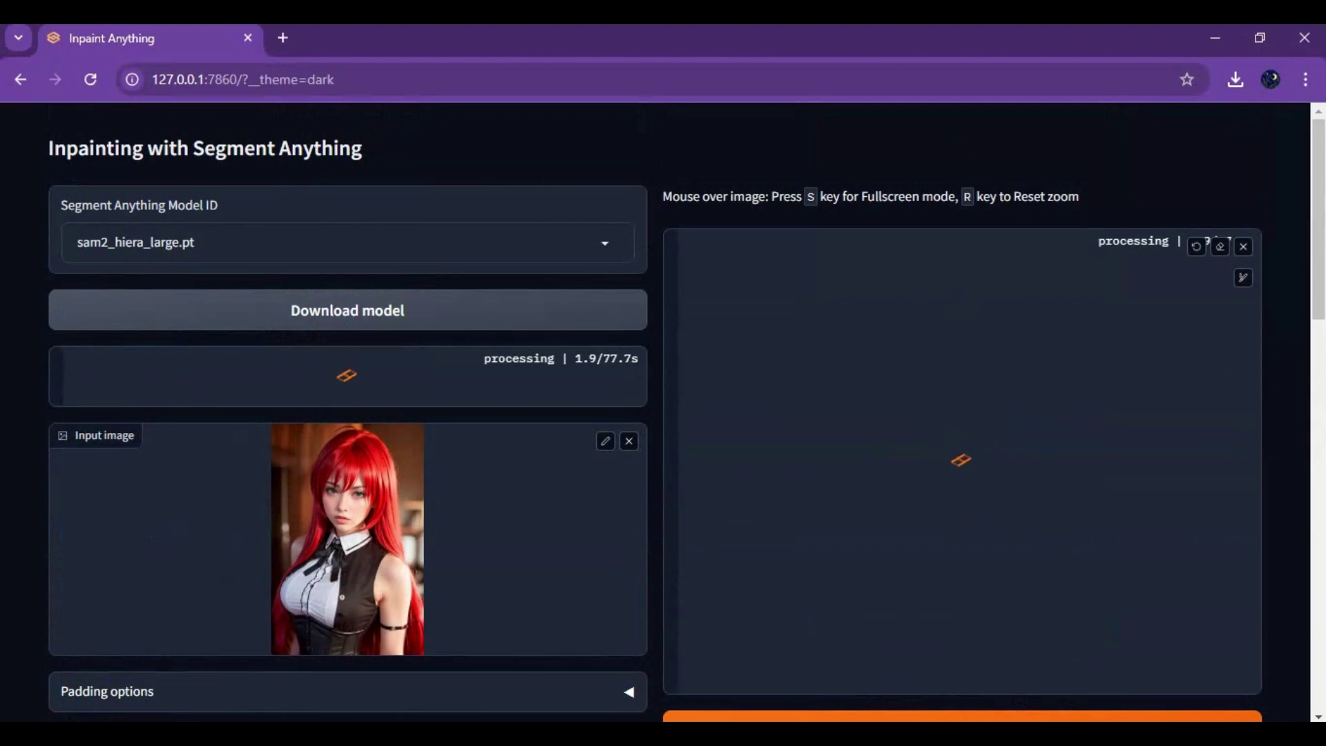
pyautogui.scroll(-1, 663, 415)
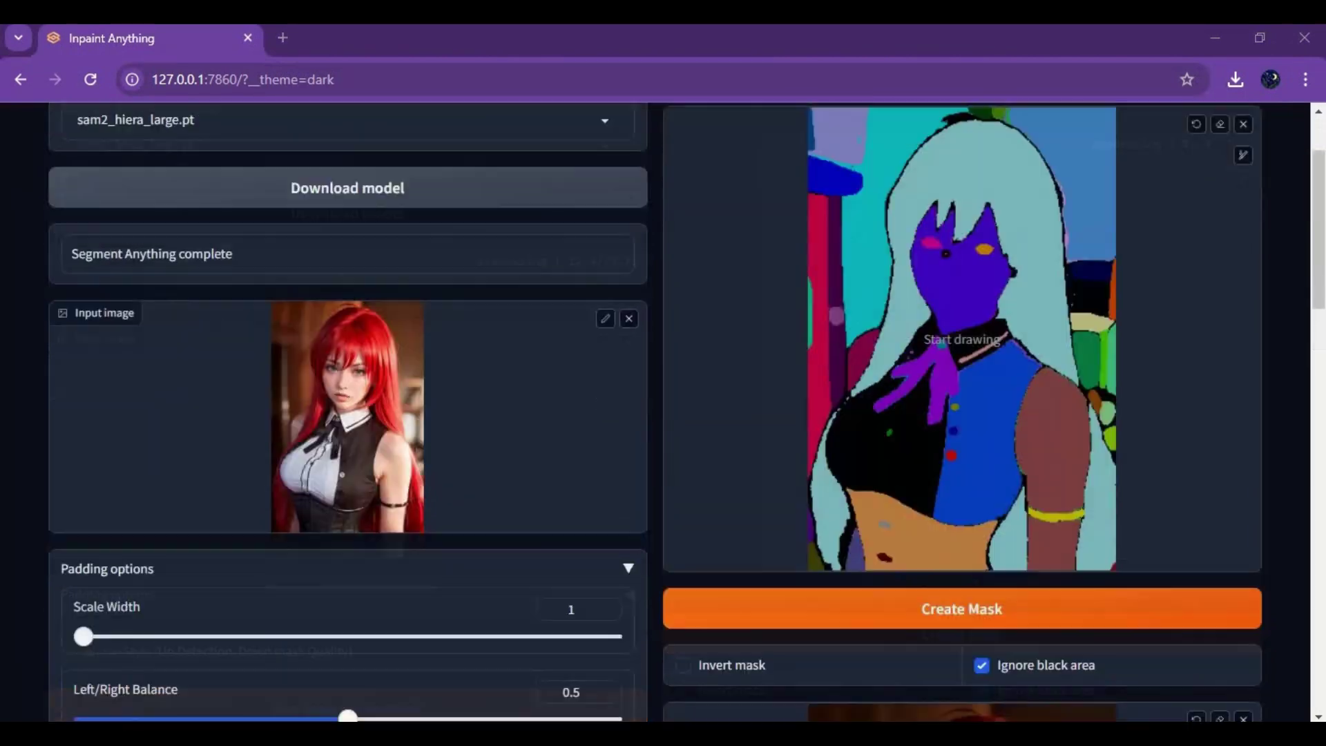
pyautogui.scroll(-1, 664, 414)
pyautogui.scroll(2, 663, 415)
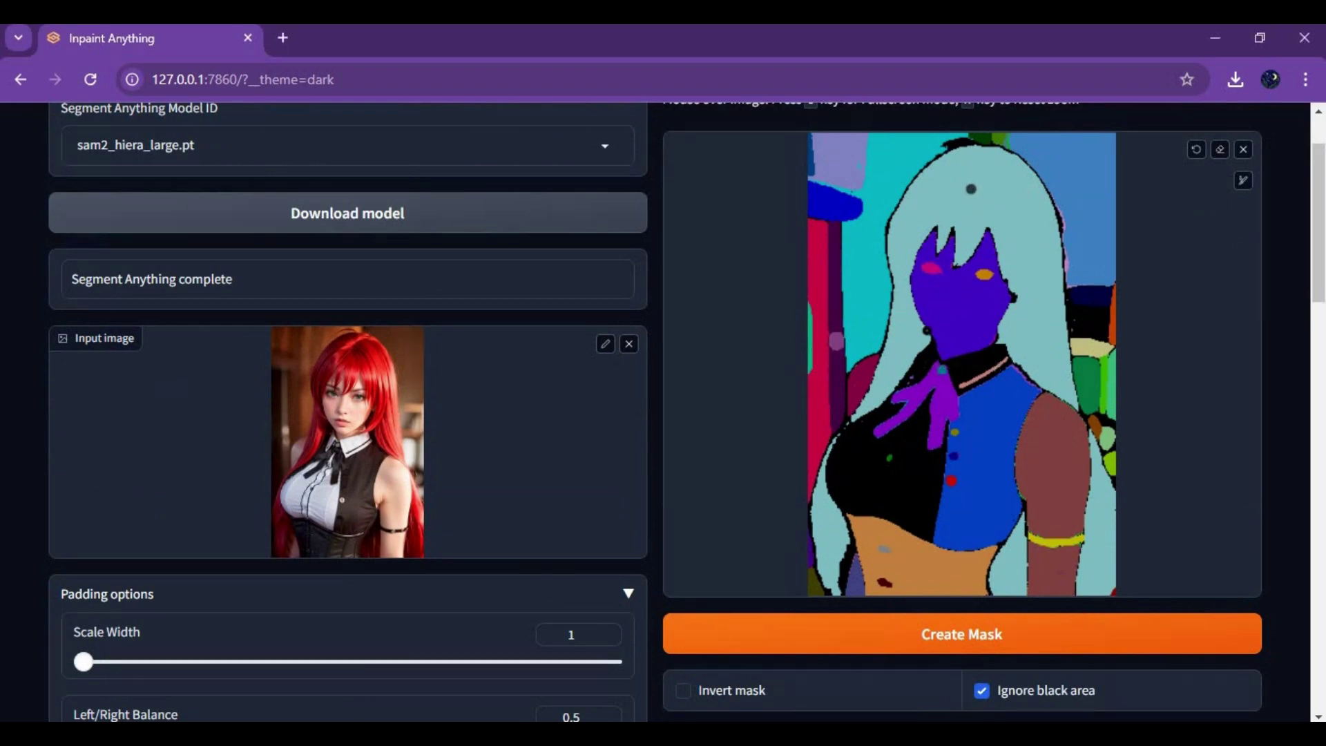
# - Create the hair mask from the segmentation map
pyautogui.scroll(-3, 977, 501)
pyautogui.click(995, 438)
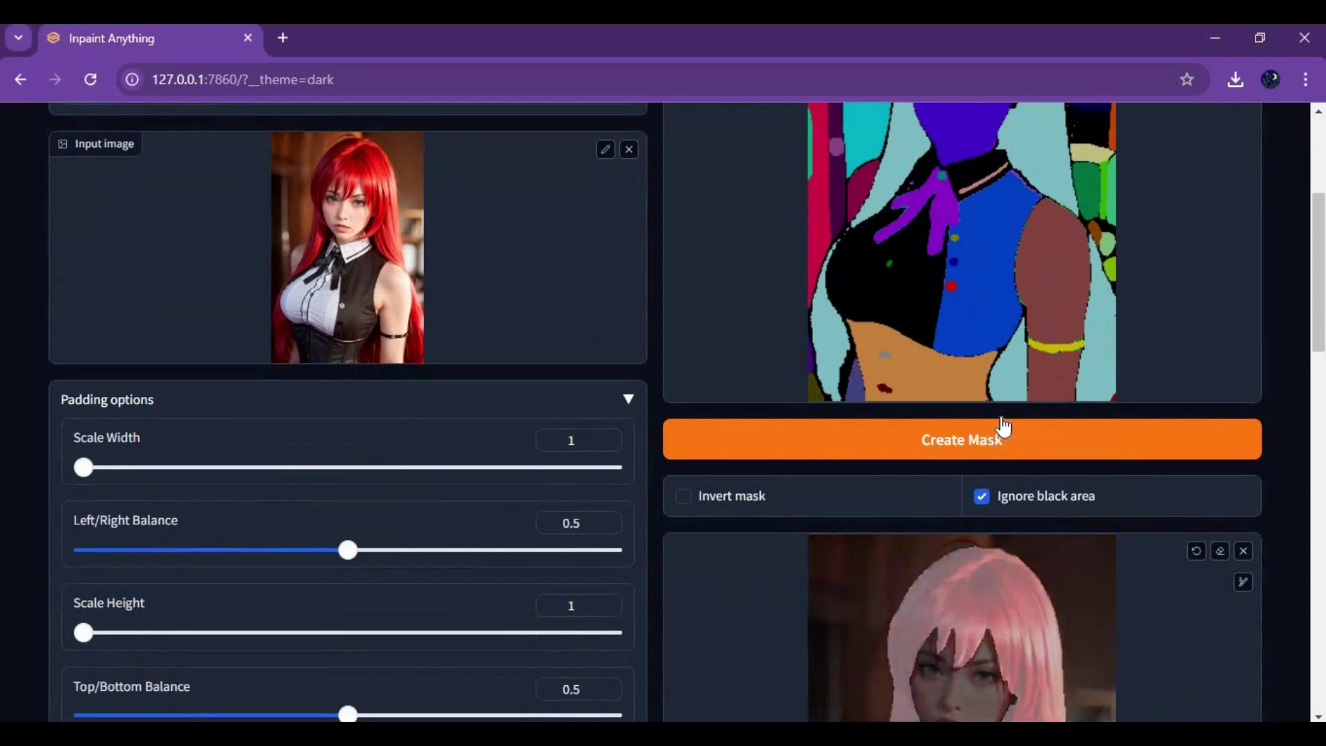
pyautogui.scroll(-1, 1000, 434)
pyautogui.scroll(-3, 1099, 473)
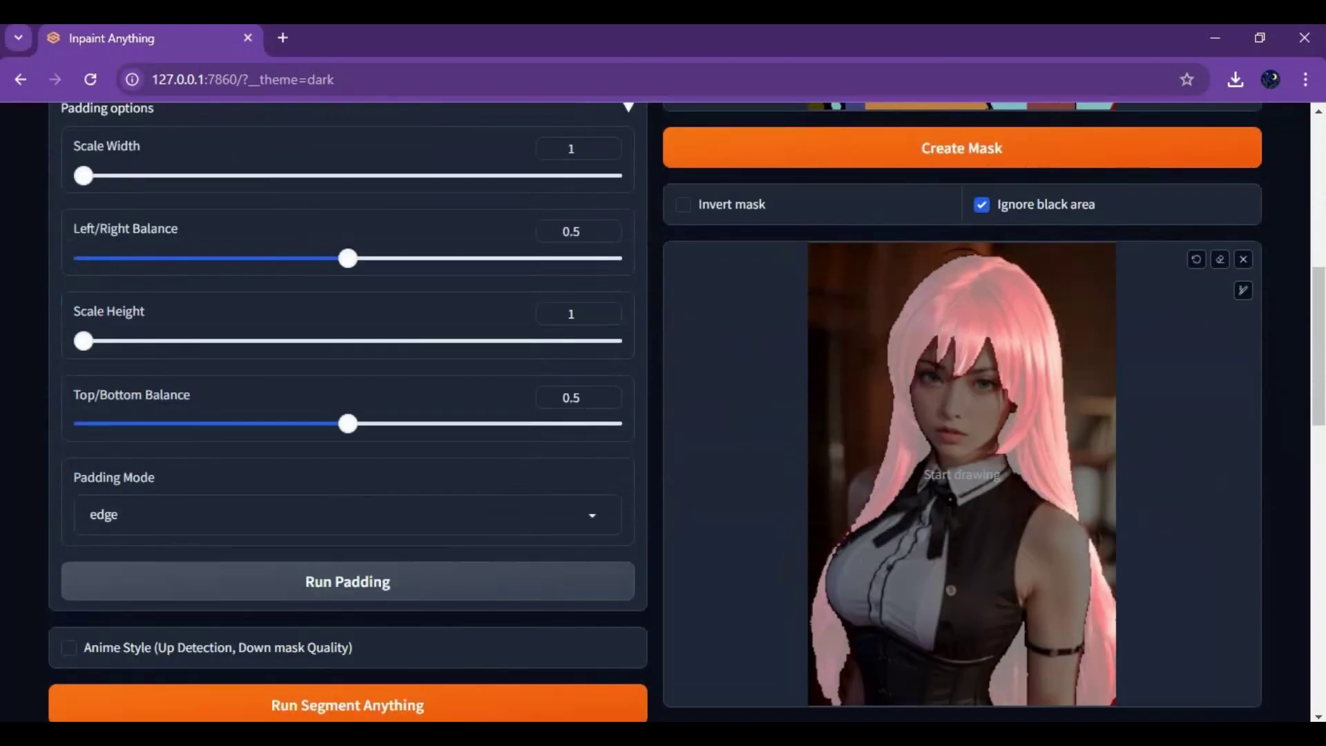
pyautogui.scroll(-3, 1012, 561)
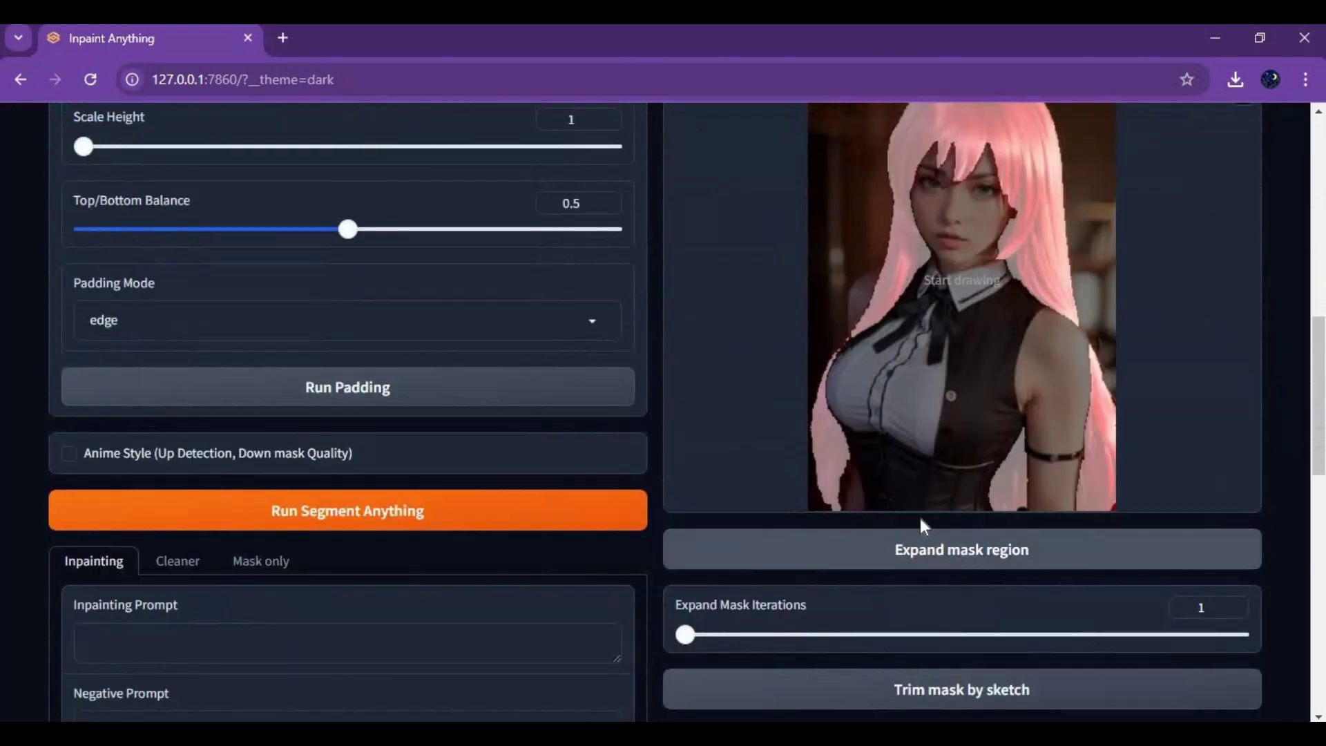
pyautogui.scroll(3, 210, 385)
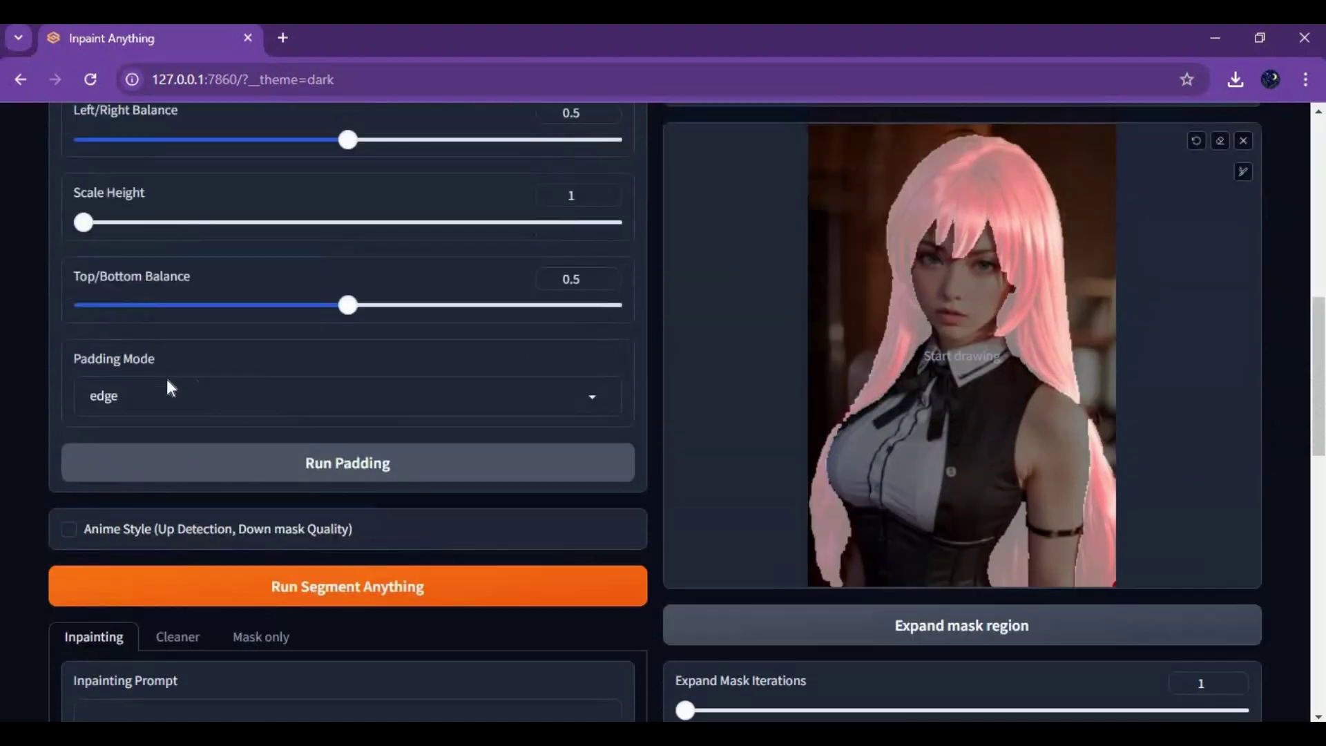
pyautogui.scroll(-6, 166, 428)
# - Set prompt 'lime green hairs', negative prompt 'different color', keeping the dreamshaper_8Inpainting model
pyautogui.click(175, 453)
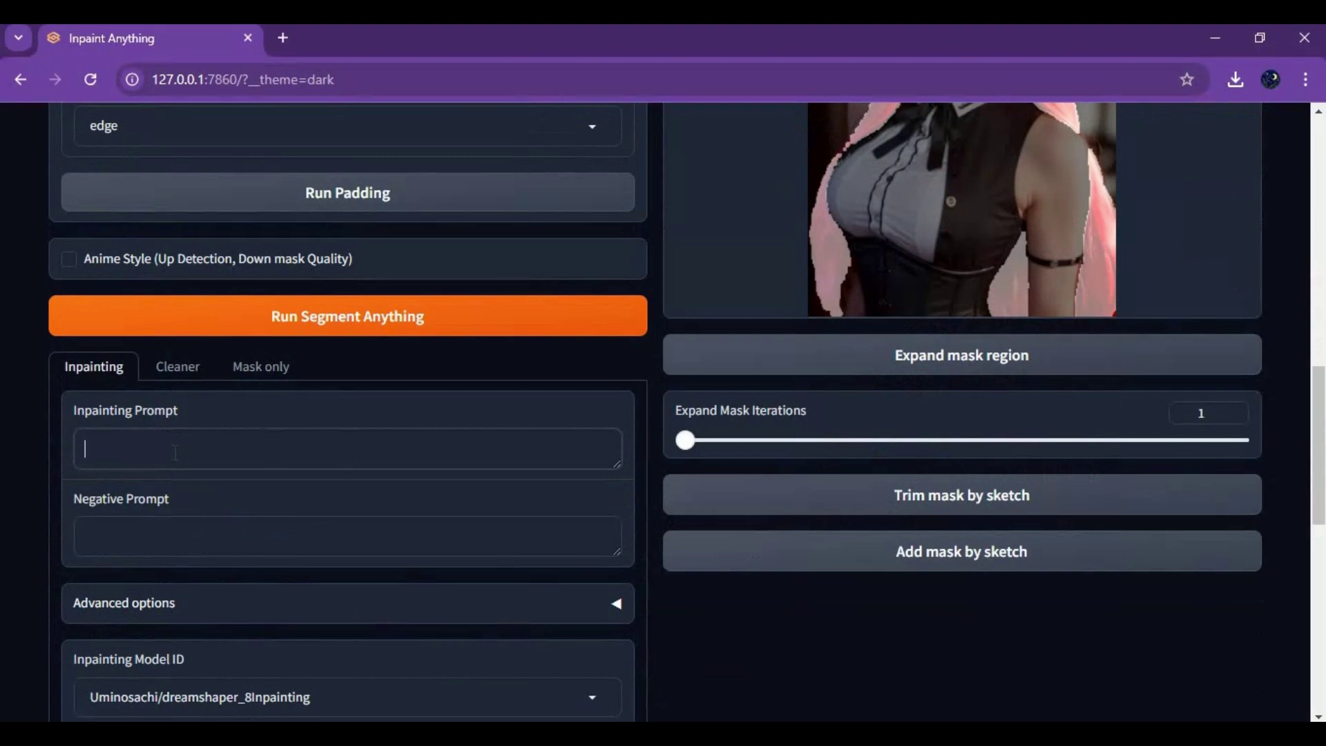
pyautogui.write('lime green hairs')
pyautogui.click(178, 545)
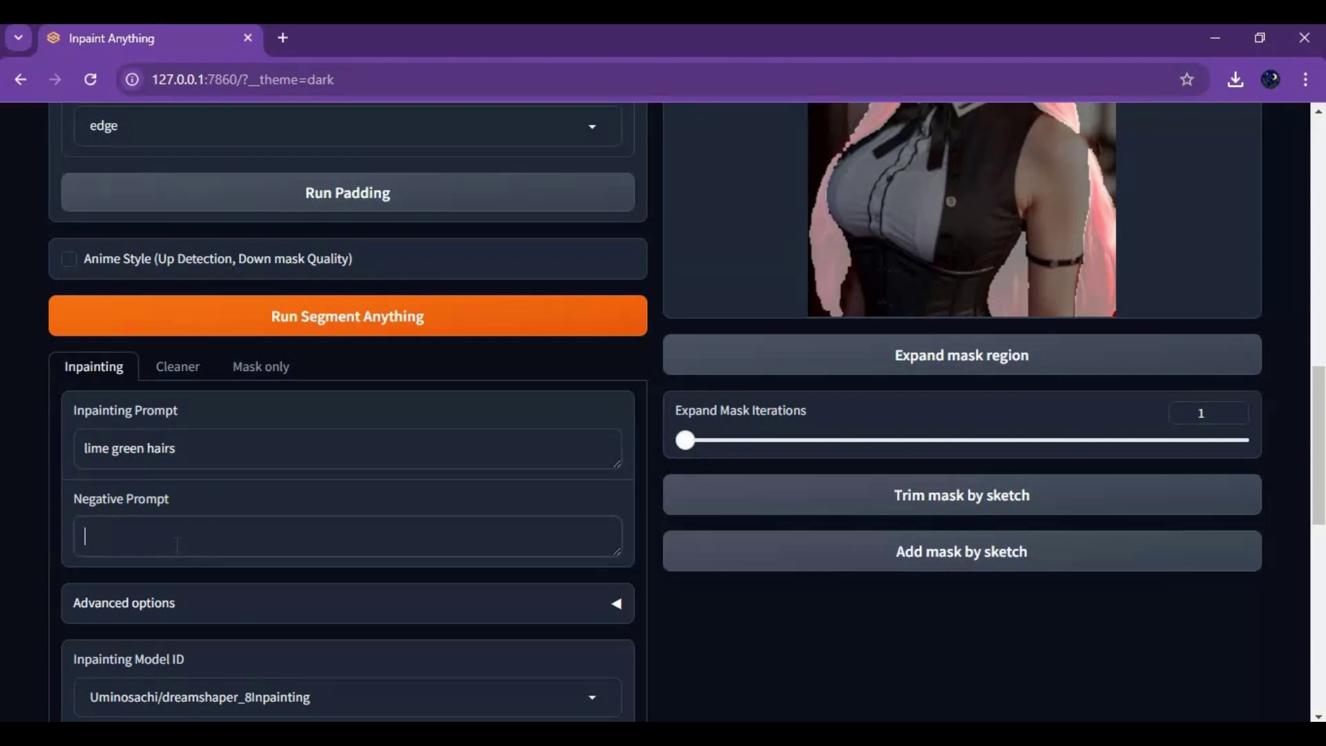
pyautogui.write('different color')
pyautogui.scroll(-3, 404, 411)
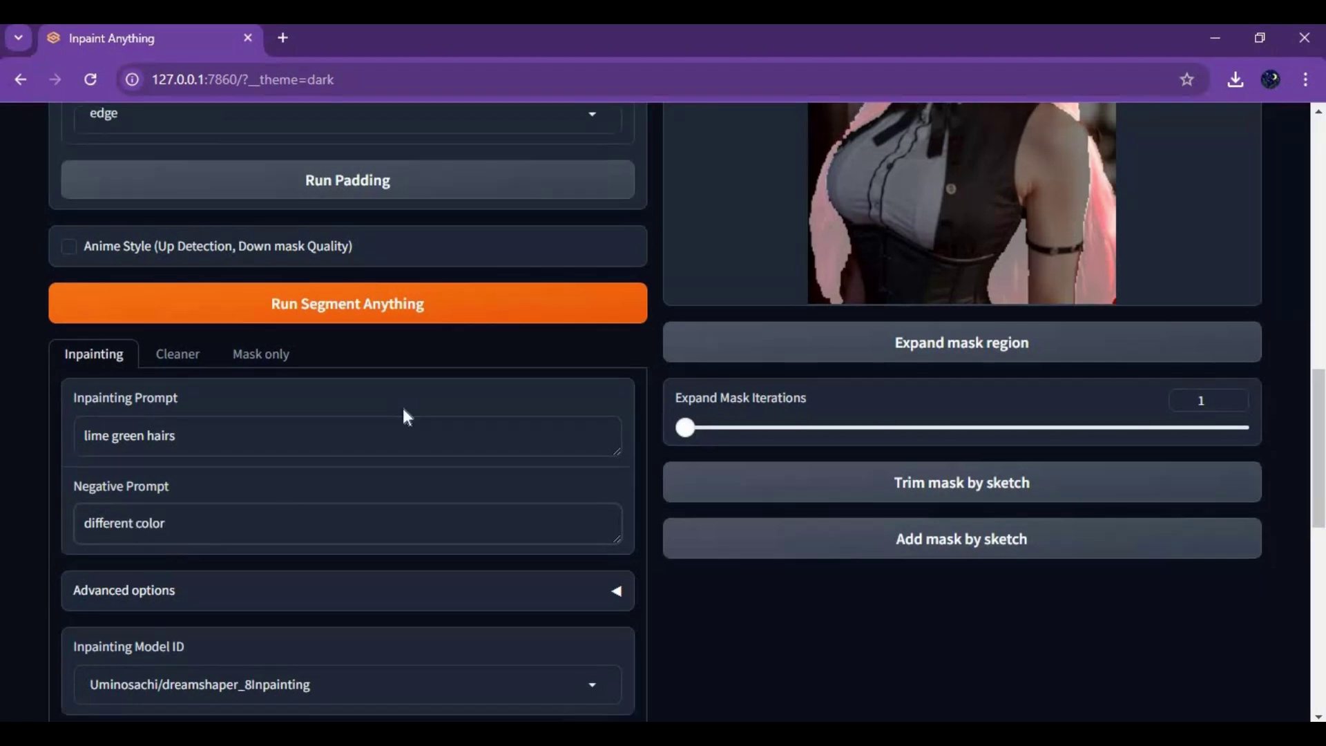
pyautogui.click(276, 503)
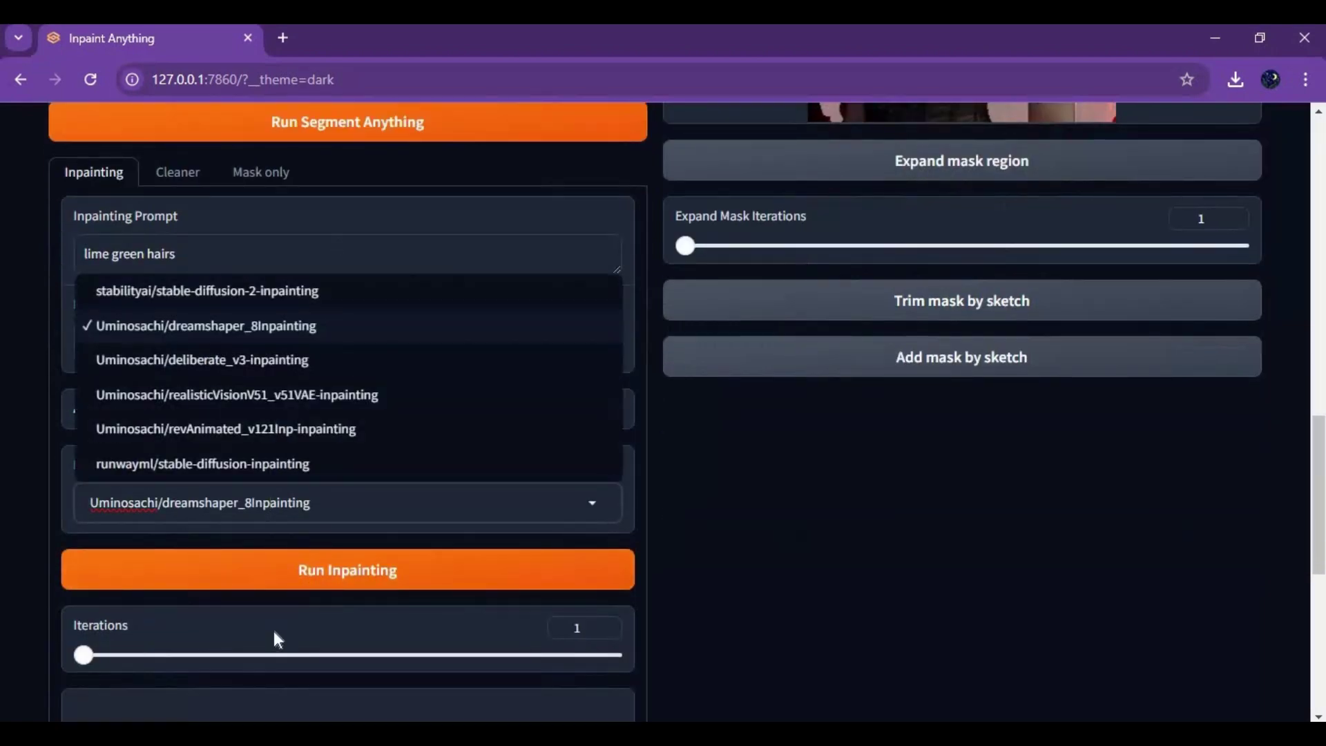
pyautogui.click(235, 326)
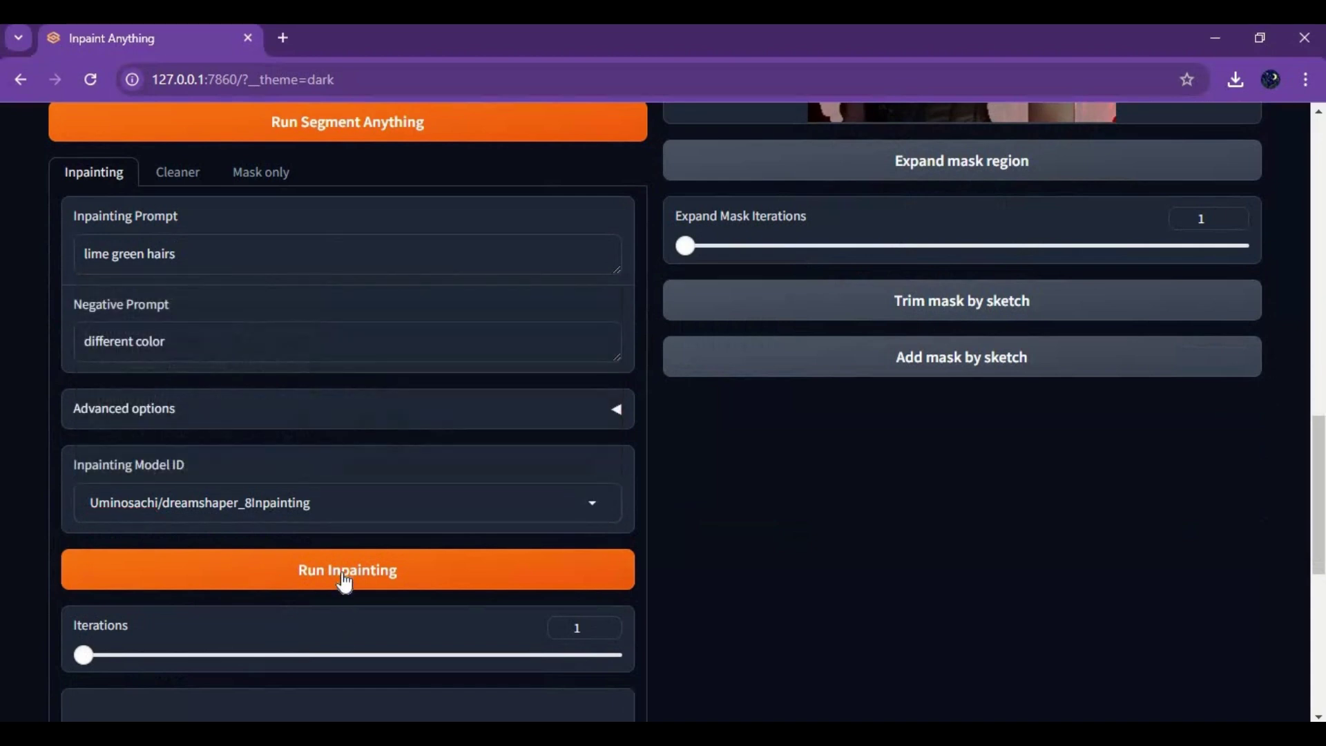
# - Run inpainting on the masked hair and review the lime green result portrait
pyautogui.click(317, 568)
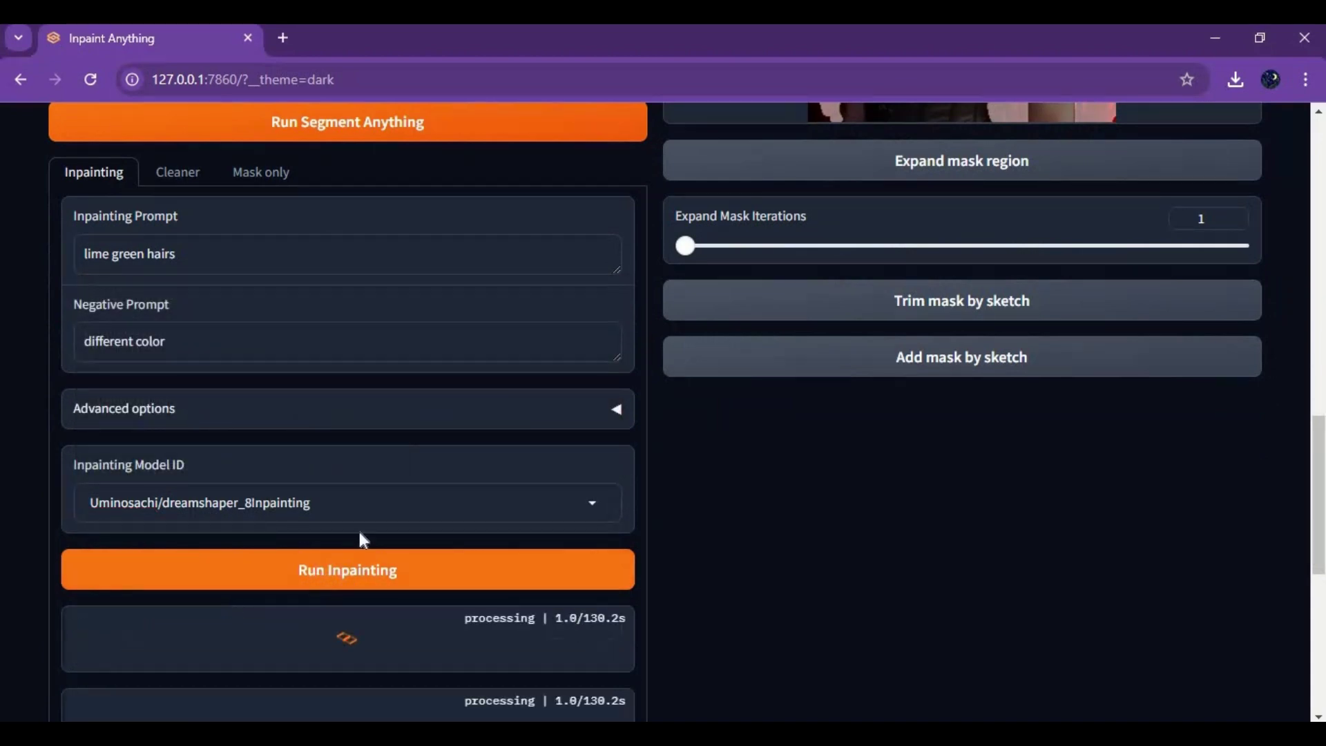
pyautogui.scroll(-7, 734, 473)
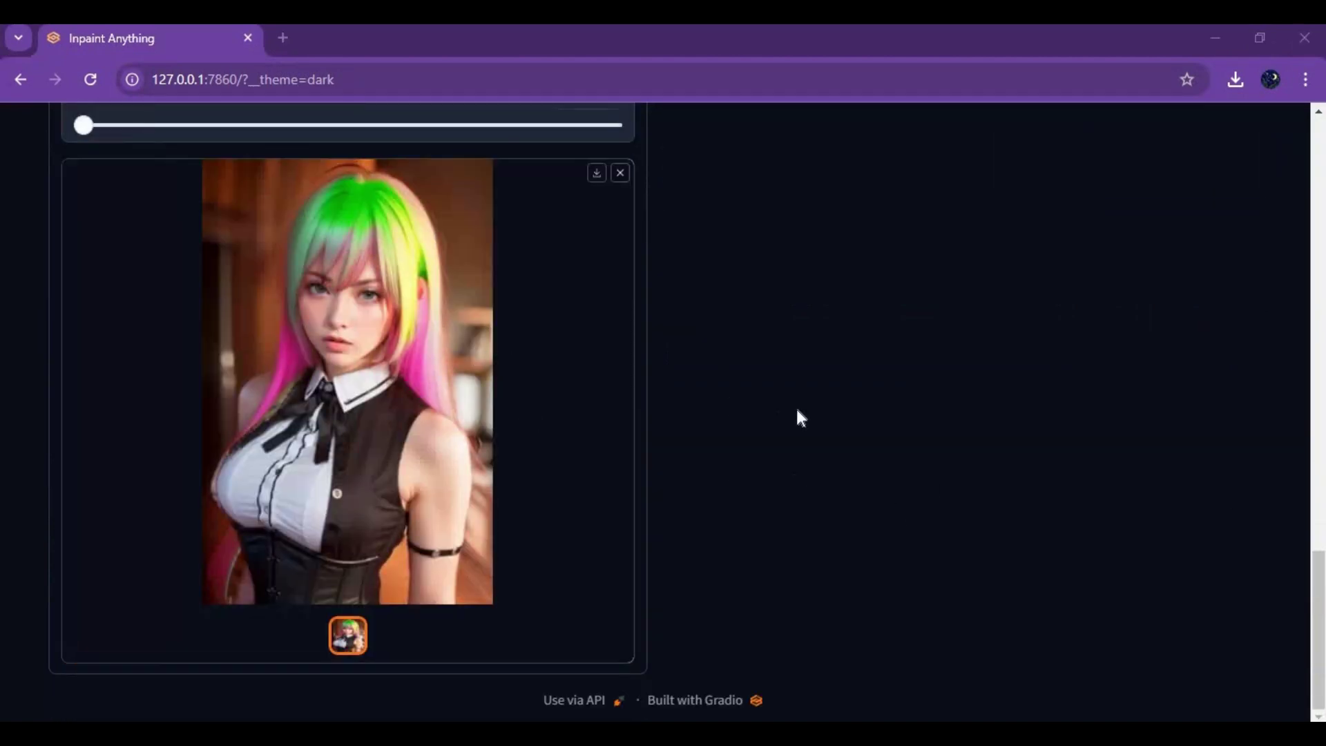
pyautogui.scroll(10, 863, 435)
pyautogui.scroll(10, 903, 447)
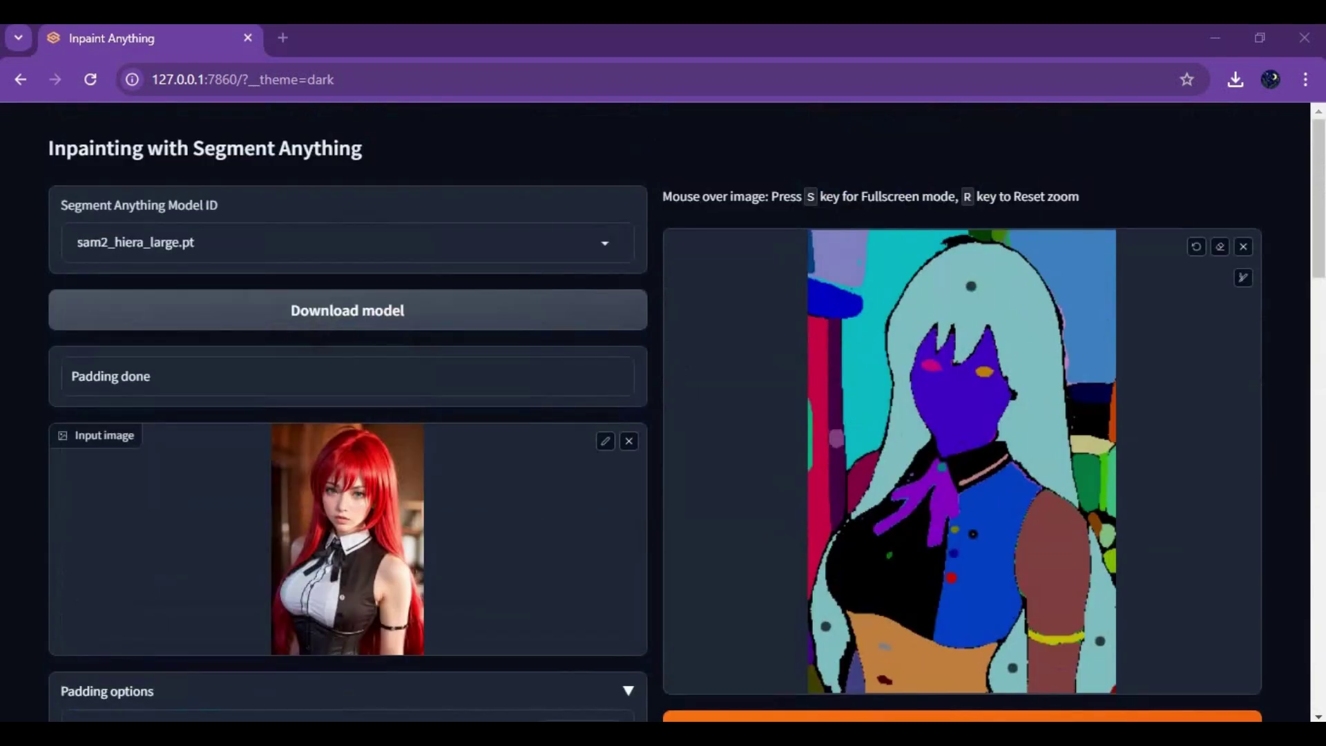
pyautogui.scroll(-3, 974, 483)
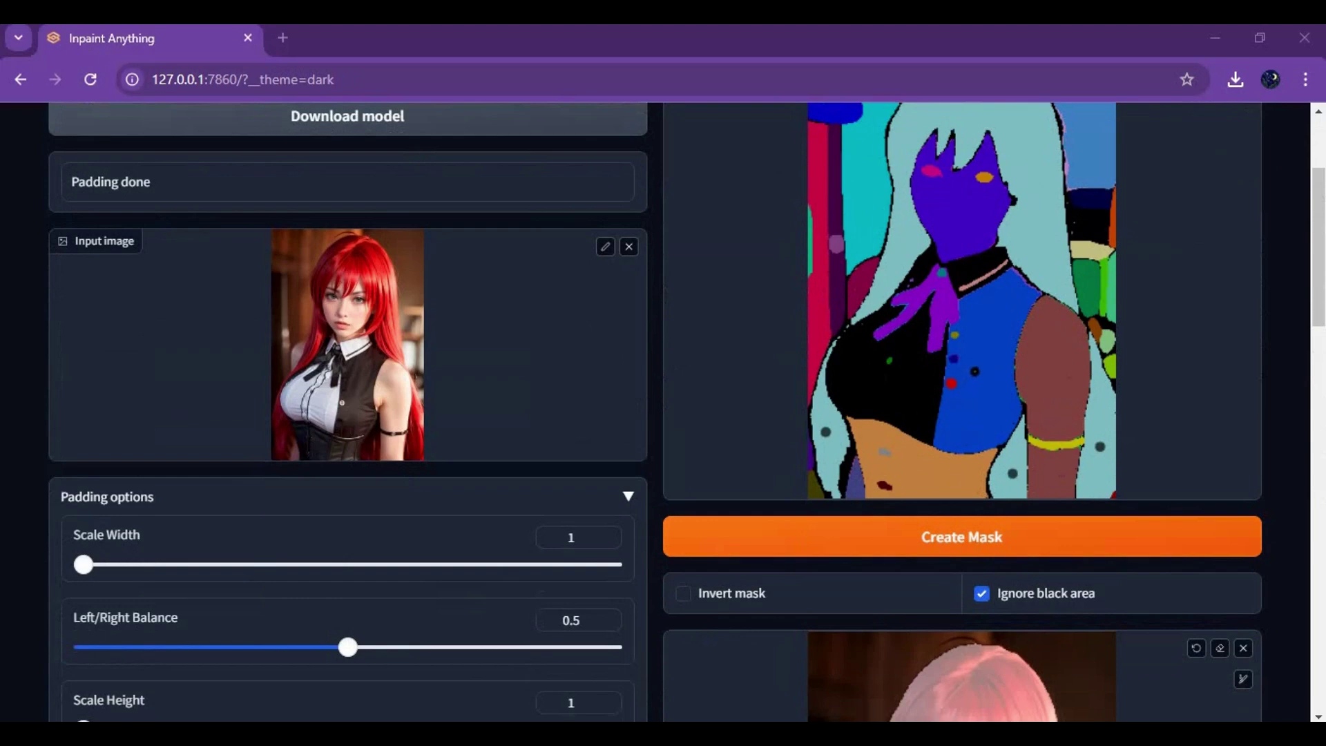